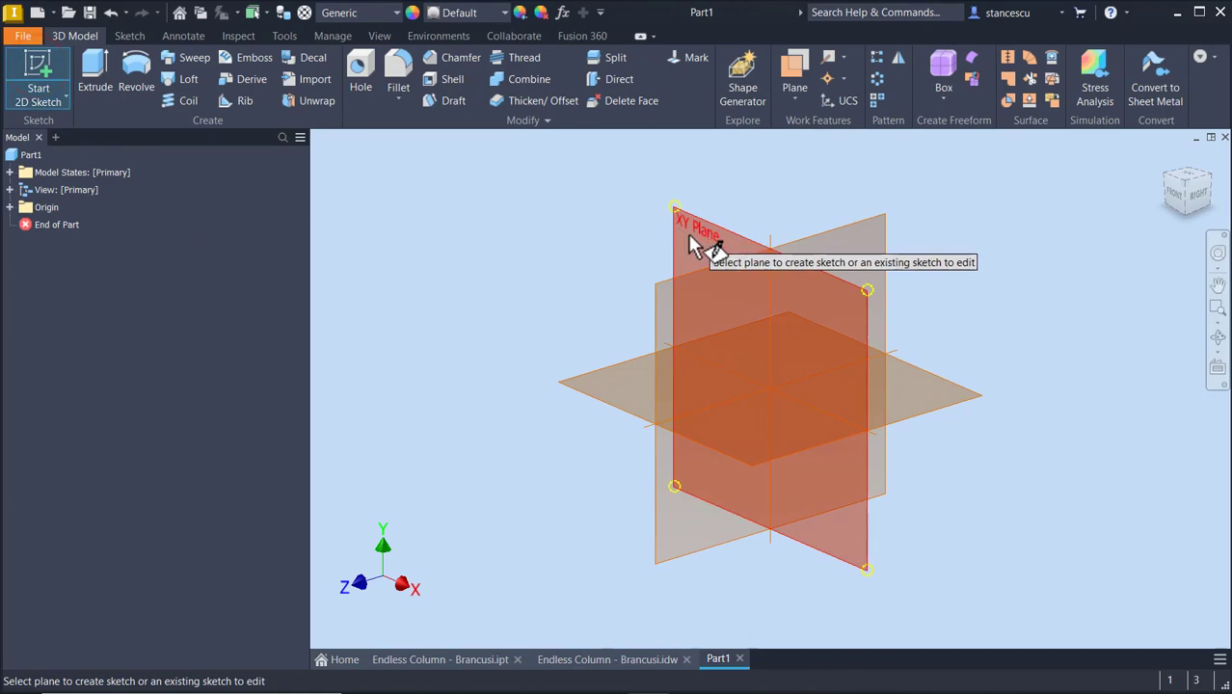
Start a sketch on the XY plane and draw a rectangle about 6.9 mm high above the origin.
left_click(689, 238)
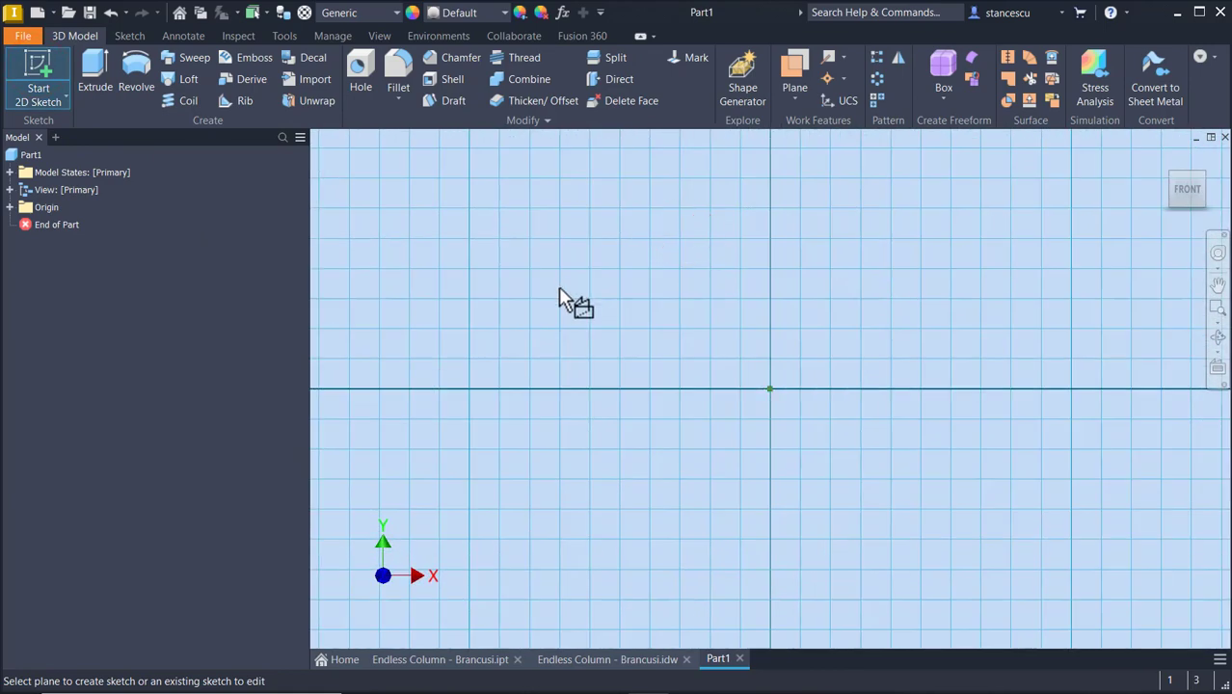
left_click(225, 62)
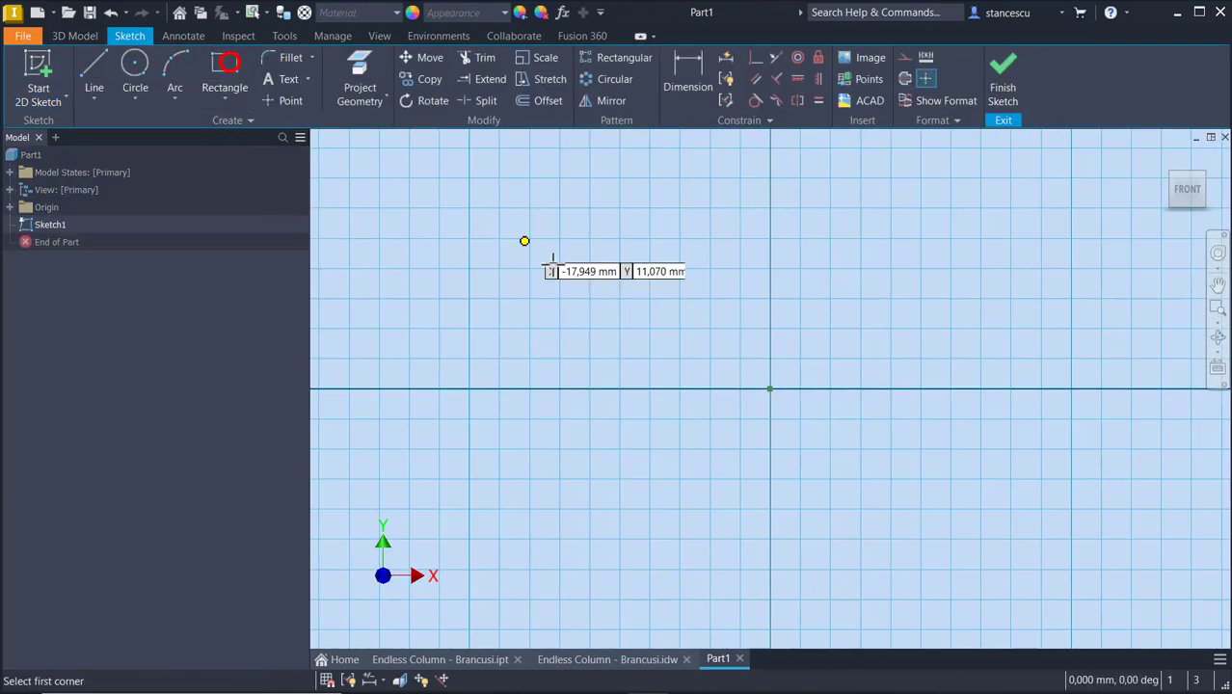
left_click(658, 264)
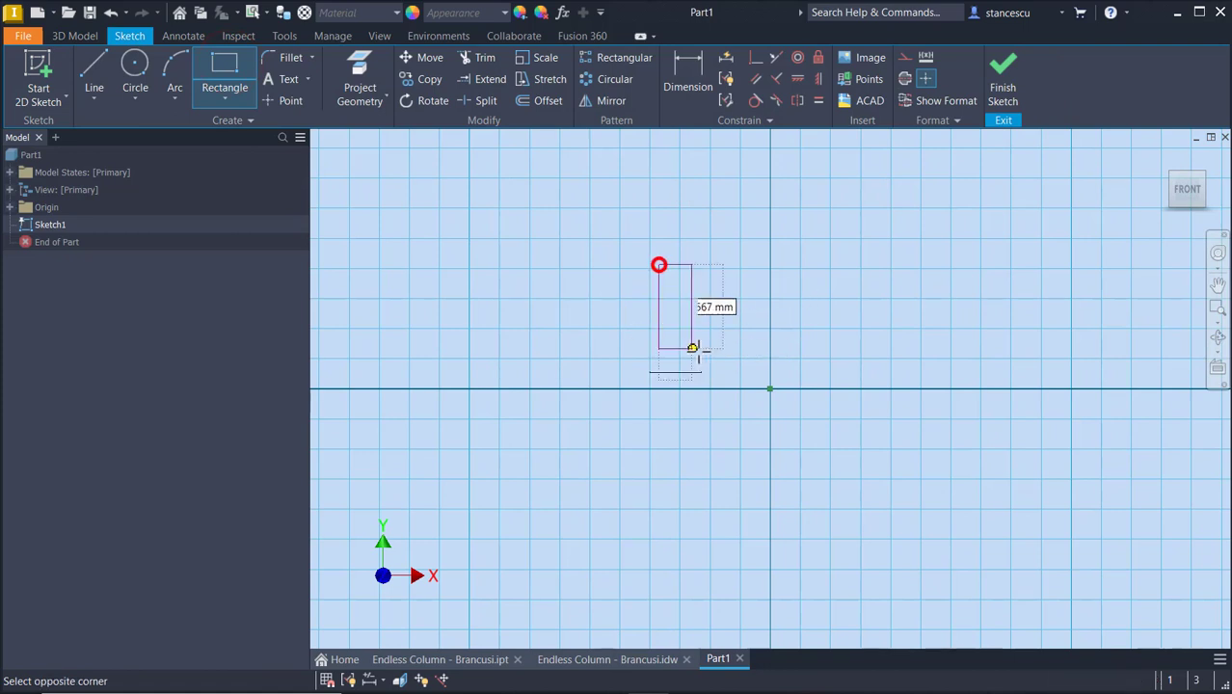
left_click(894, 368)
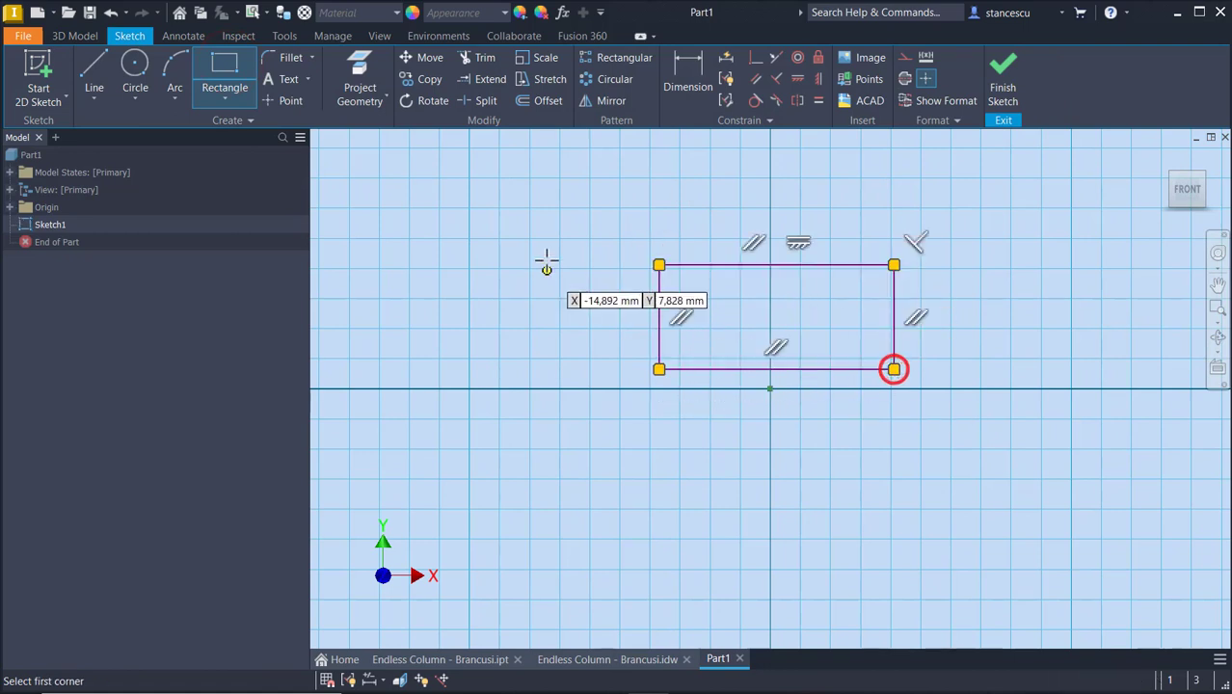
Constrain the midpoint of the rectangle's bottom edge coincident with the sketch origin.
left_click(754, 58)
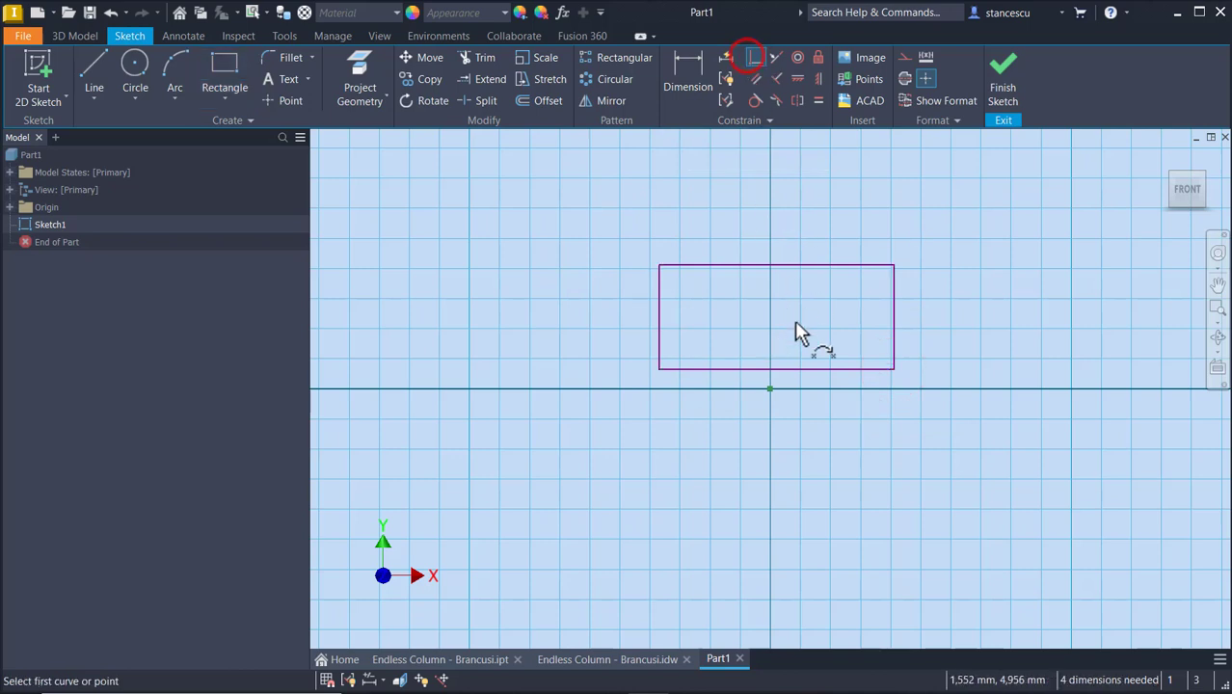
left_click(775, 369)
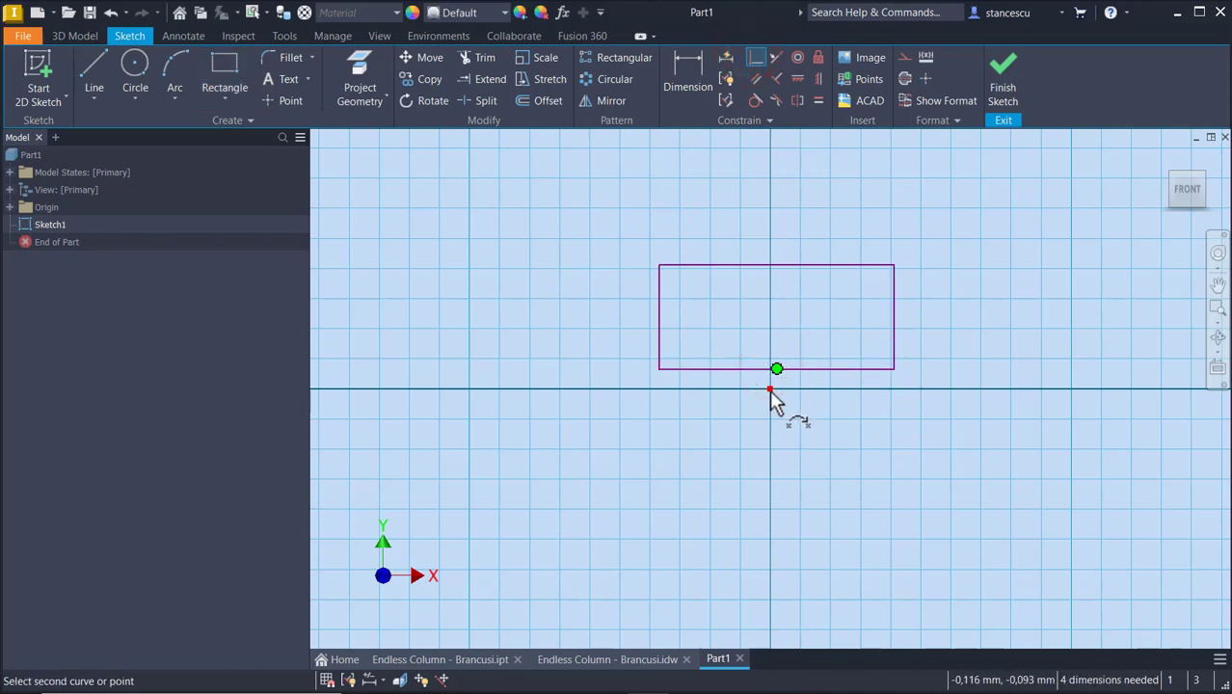
left_click(770, 390)
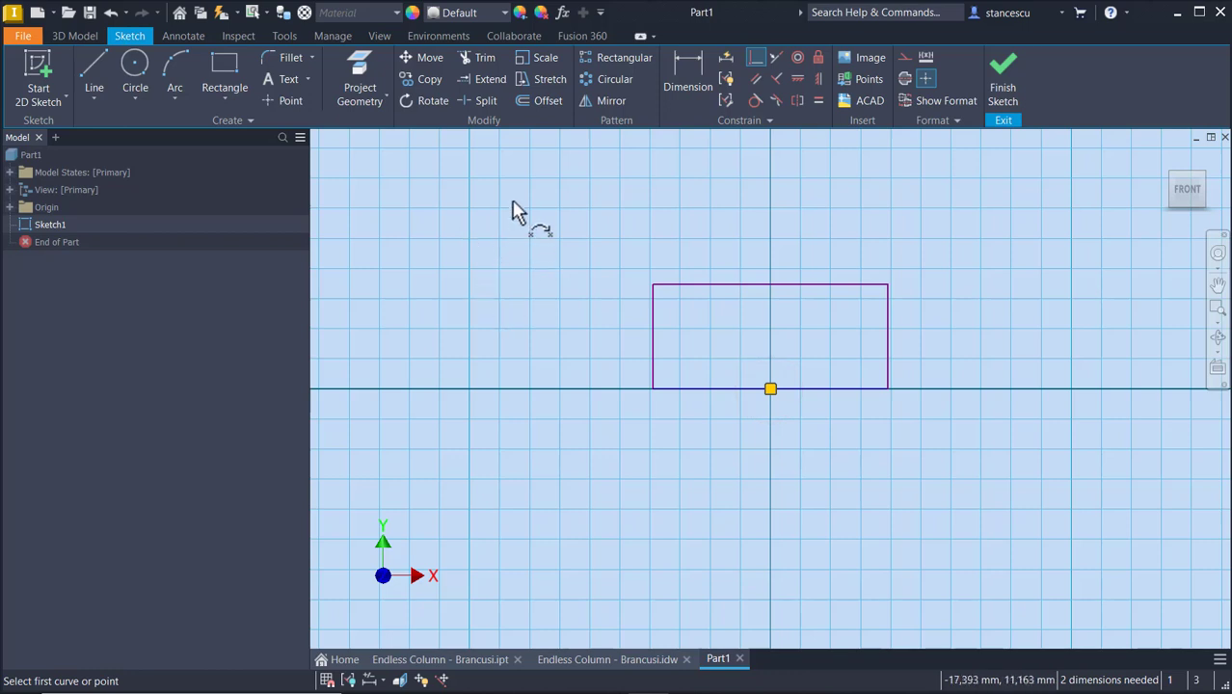
Dimension the rectangle's height as 550 mm.
left_click(675, 62)
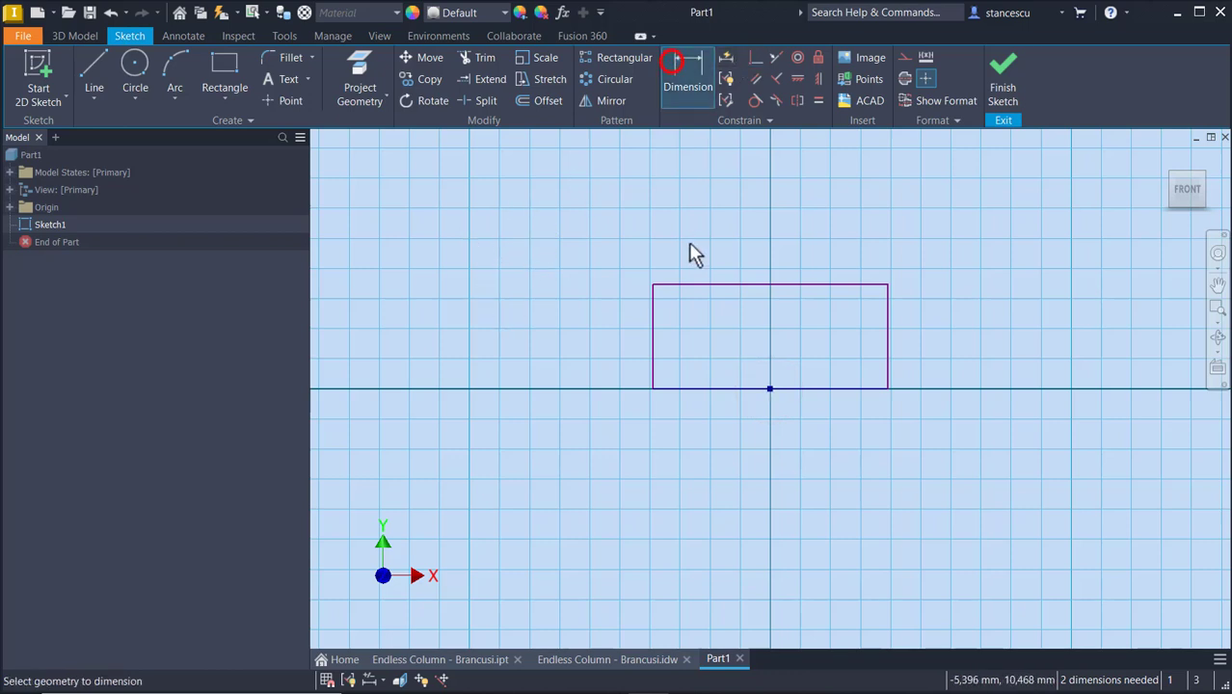
left_click(653, 321)
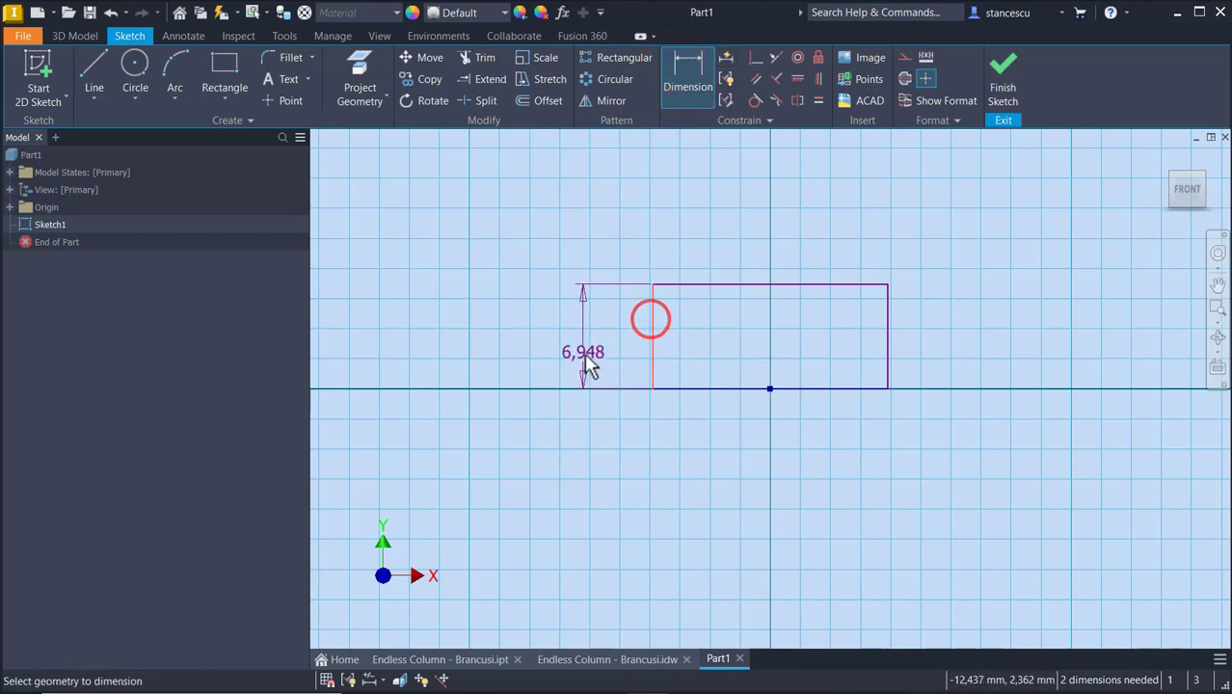
left_click(584, 354)
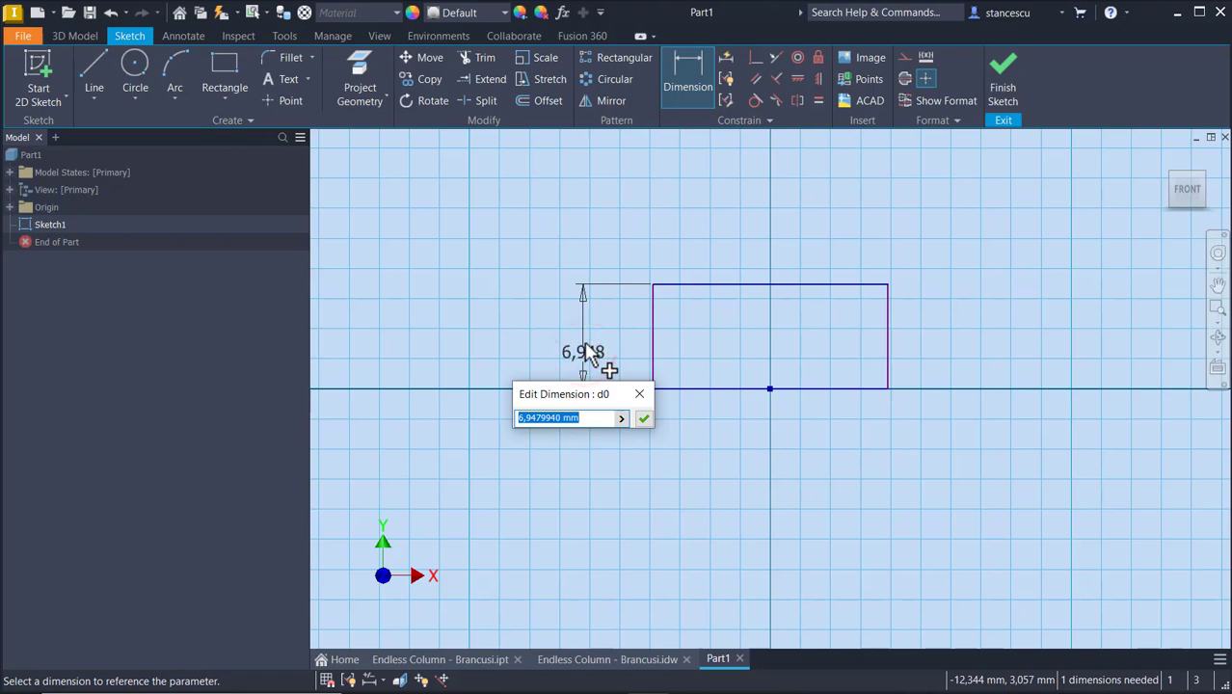
key("Return")
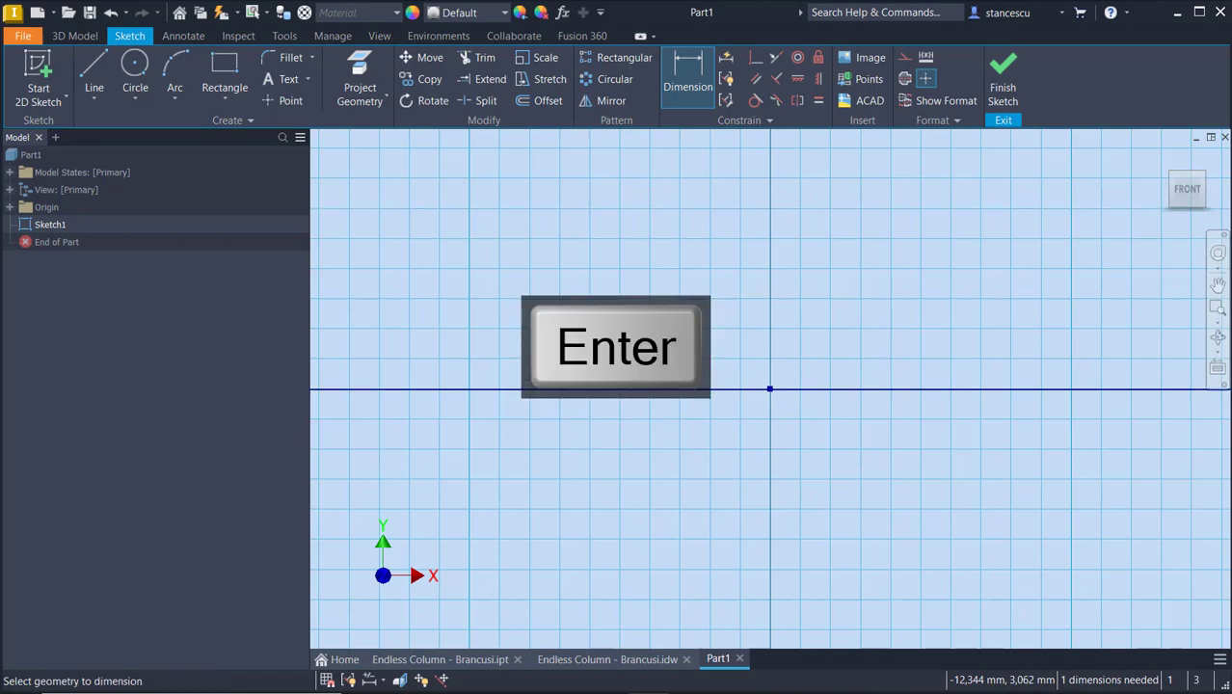
key("Home")
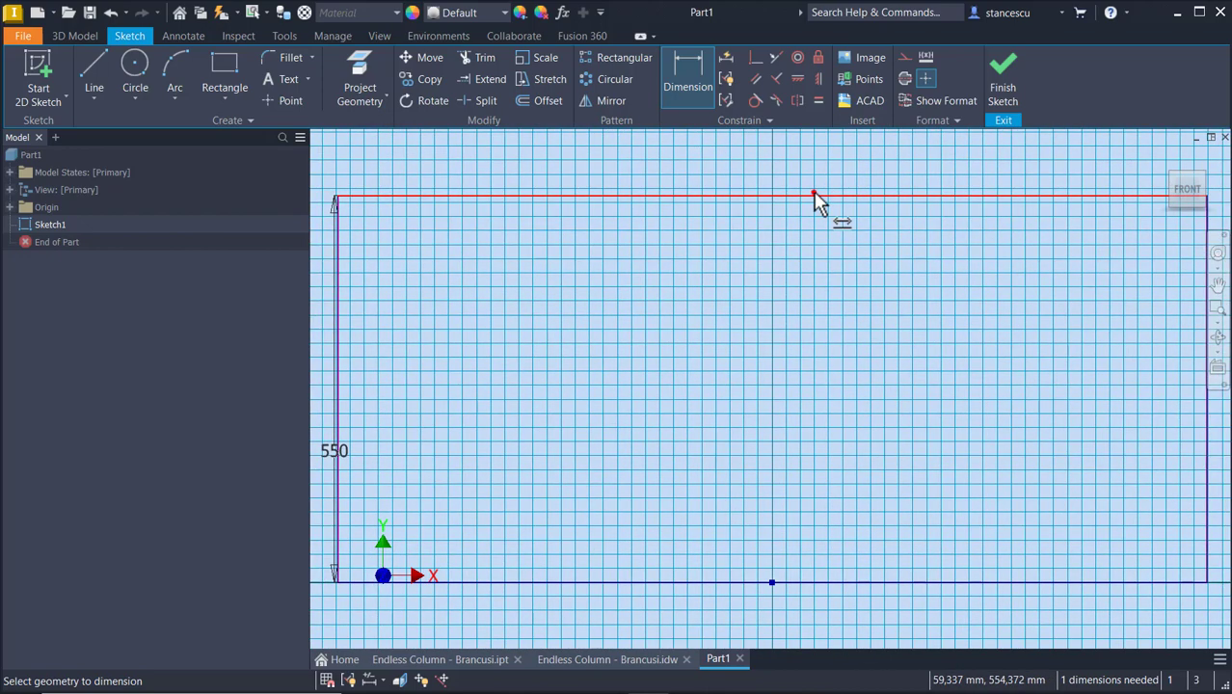
Dimension the rectangle's width as 900 mm and finish the sketch.
left_click(814, 195)
left_click(801, 166)
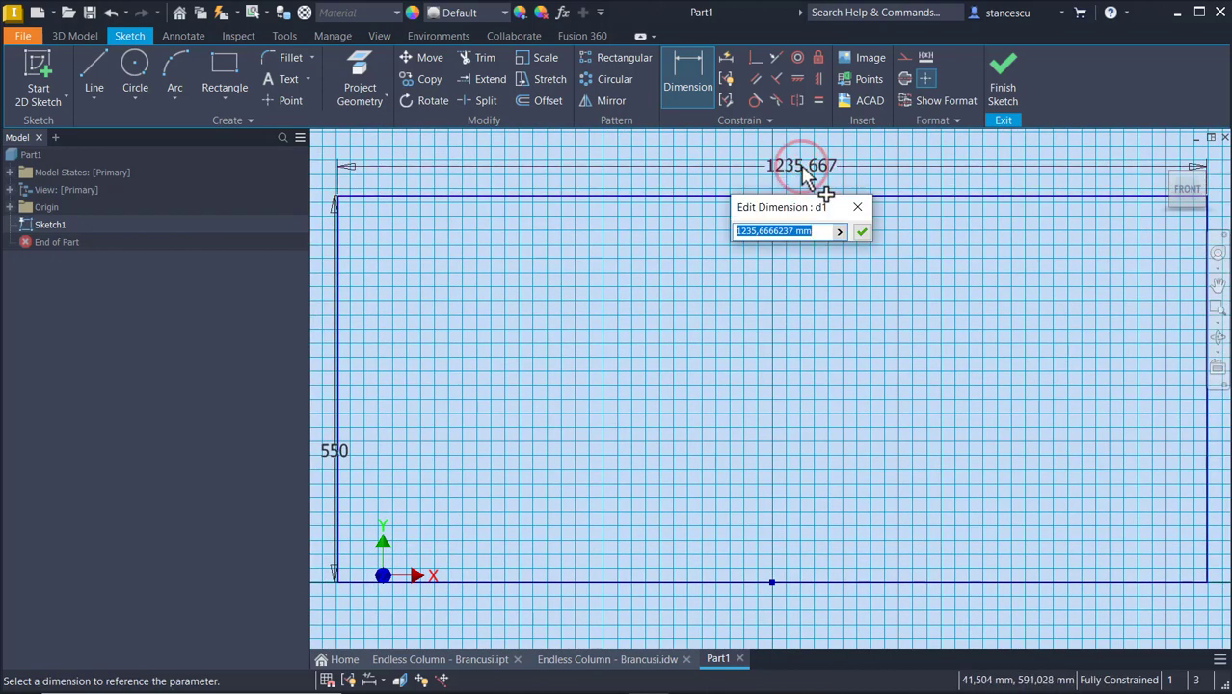
type("900")
key("Return")
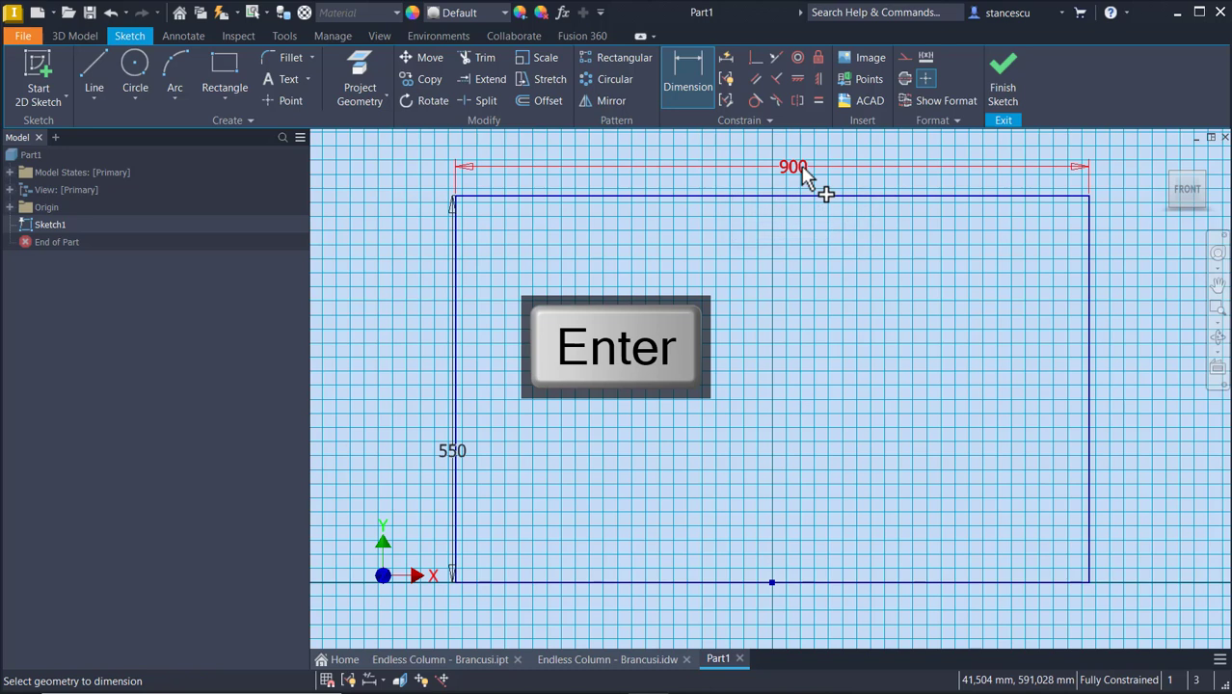
left_click(1005, 83)
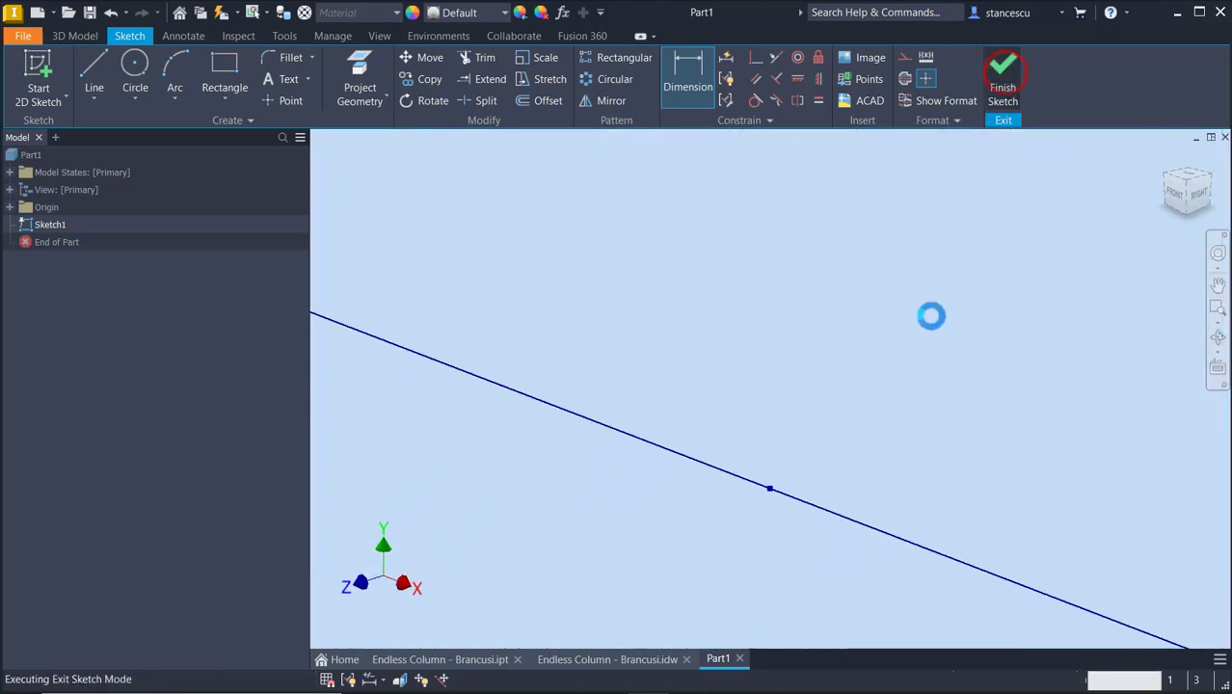
Extrude the rectangle symmetrically about the sketch plane over a distance of 900 mm.
key("F6")
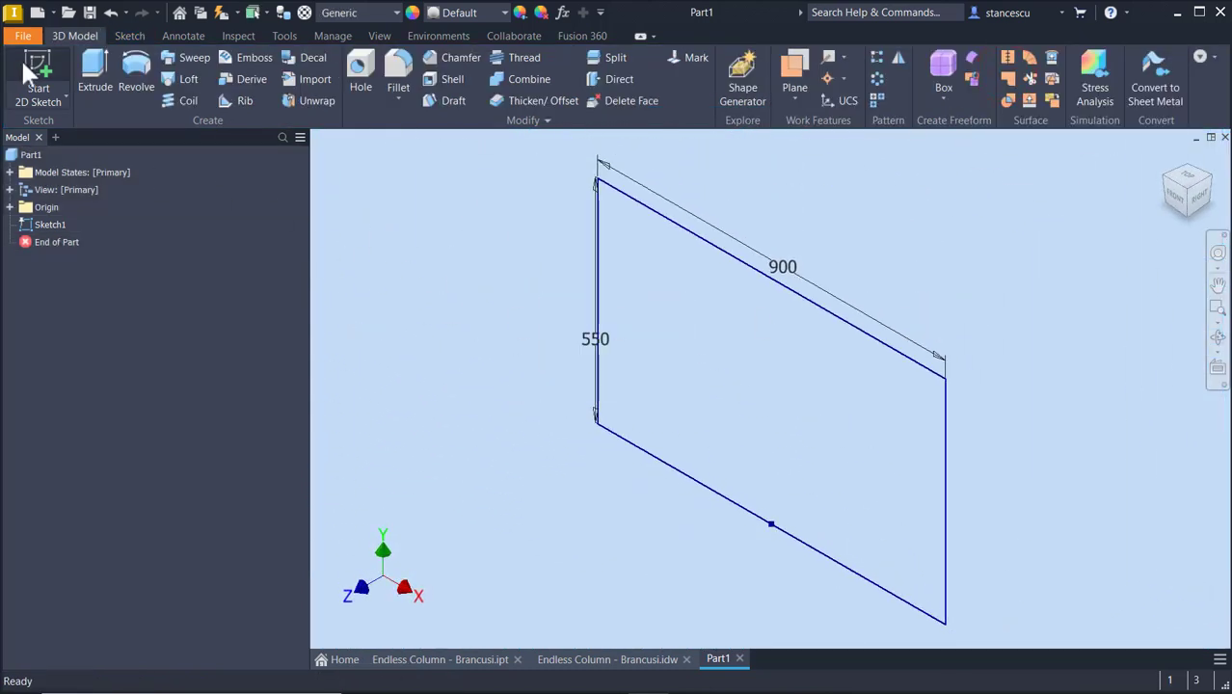
left_click(85, 52)
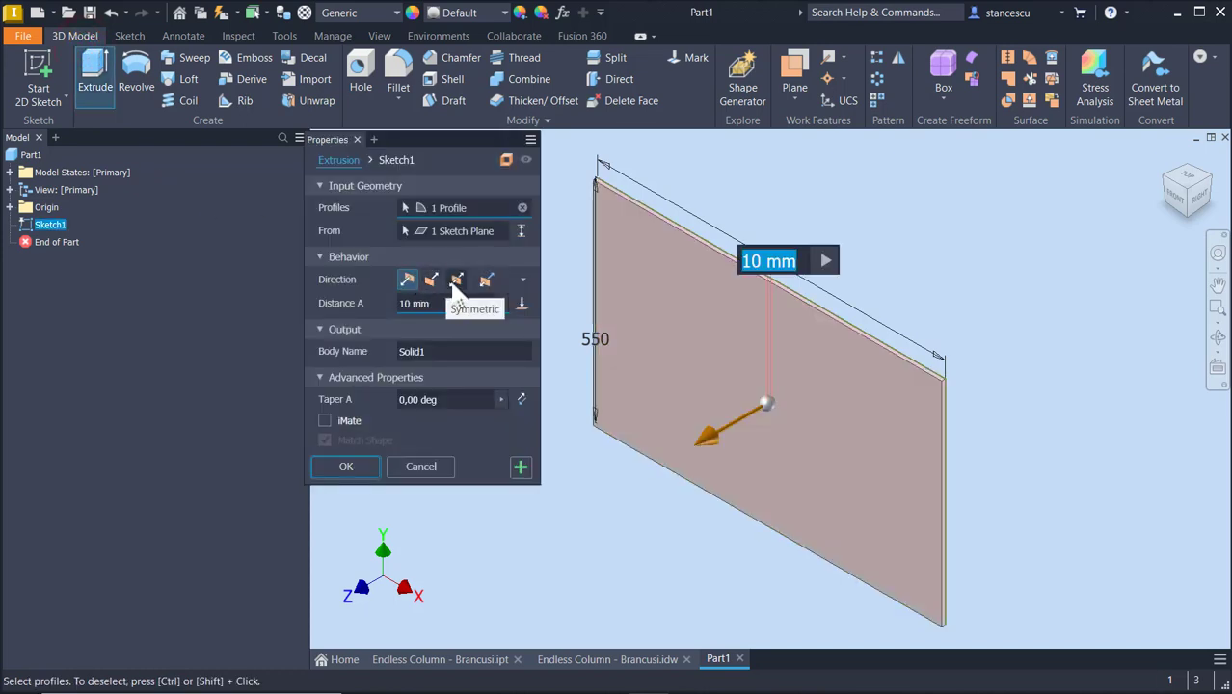
left_click(457, 283)
type("9")
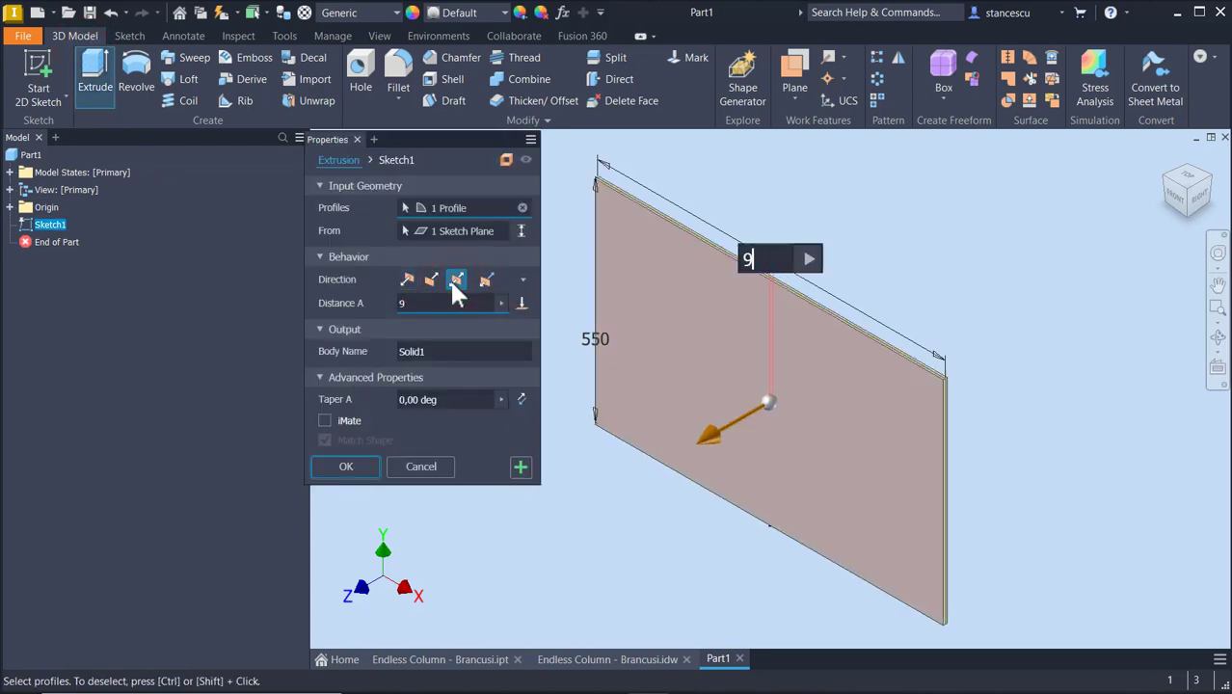
type("00")
key("Return")
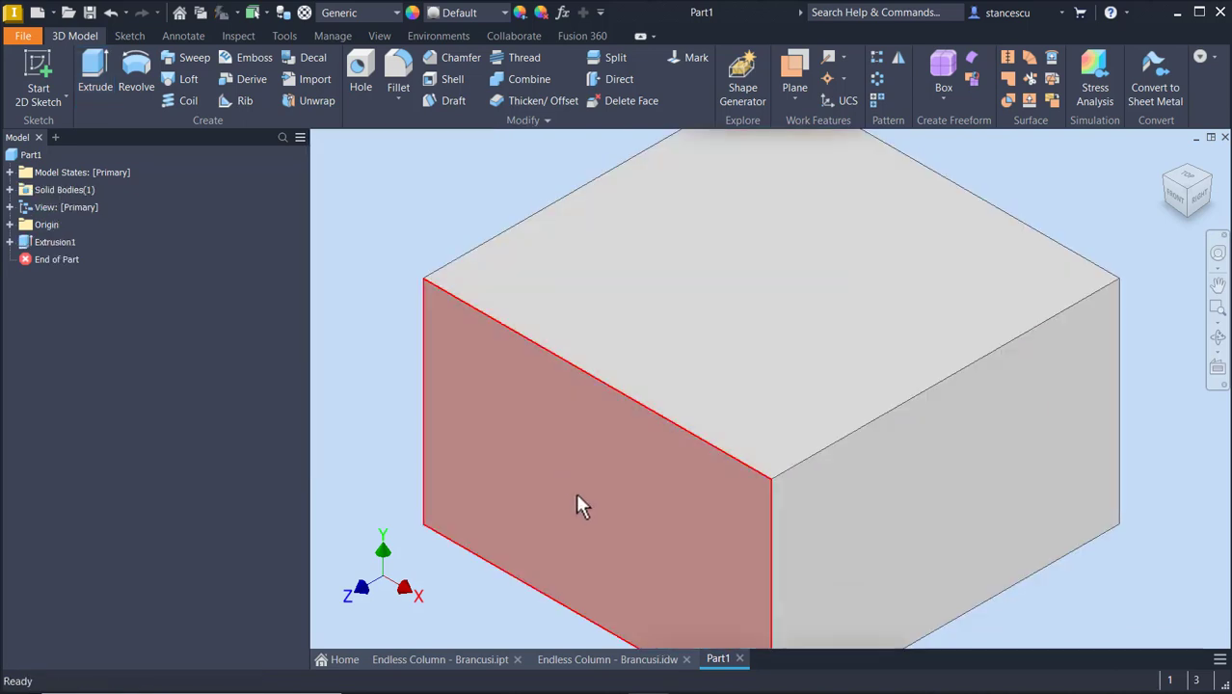
Assign the Stucco material from the Autodesk Material Library to the block.
key("F6")
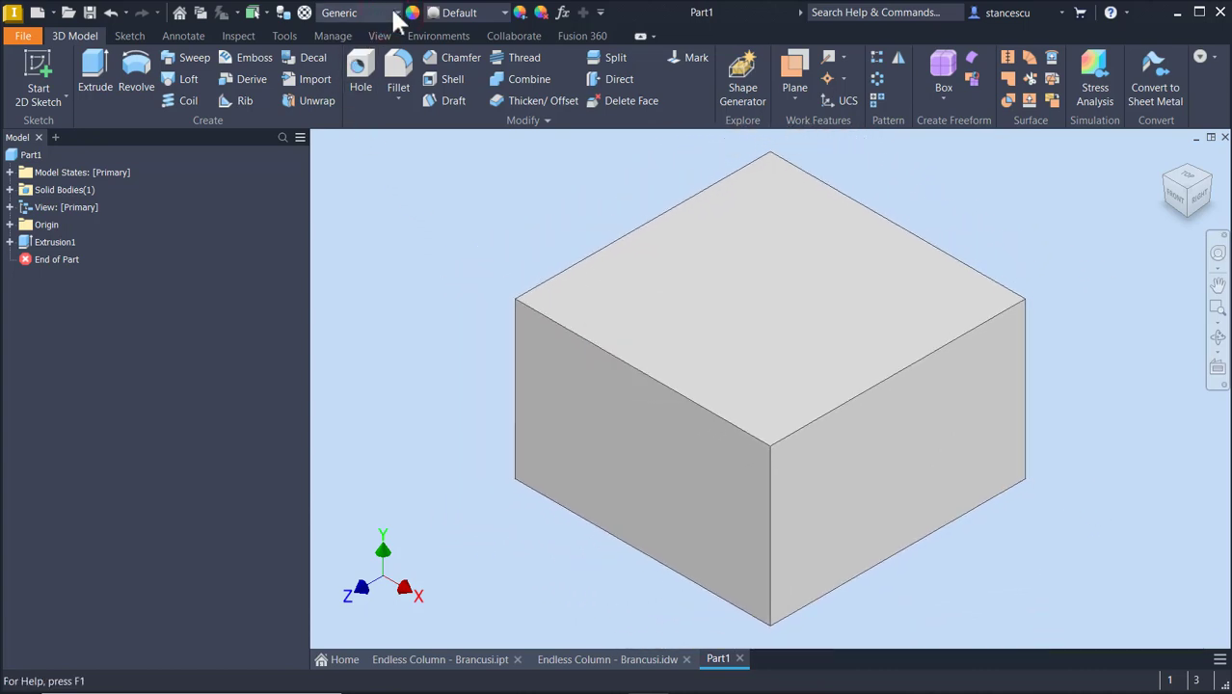
left_click(395, 13)
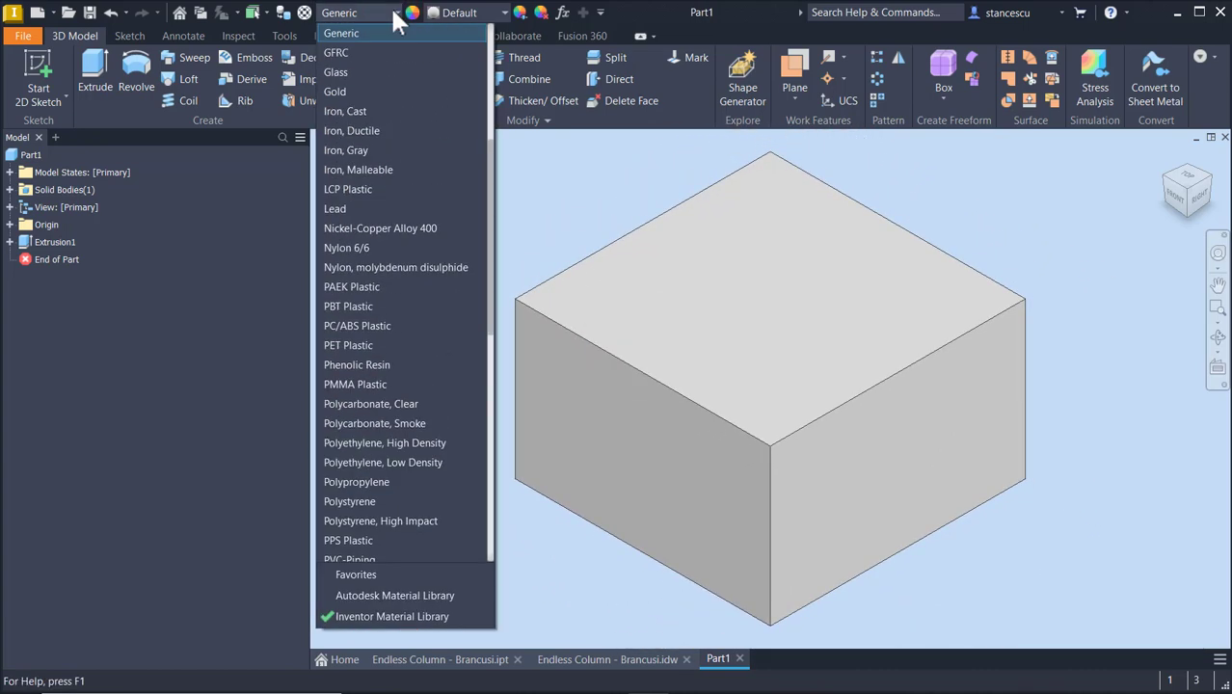
left_click(385, 596)
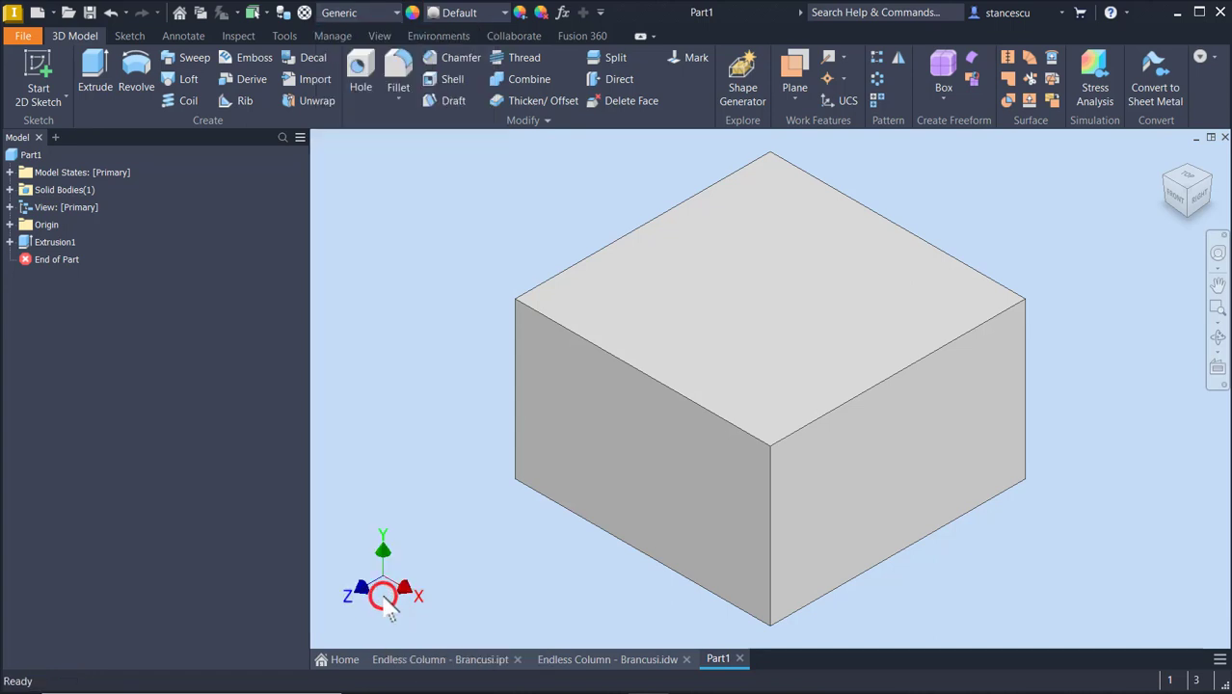
left_click(372, 19)
scroll(399, 419, "down", 5)
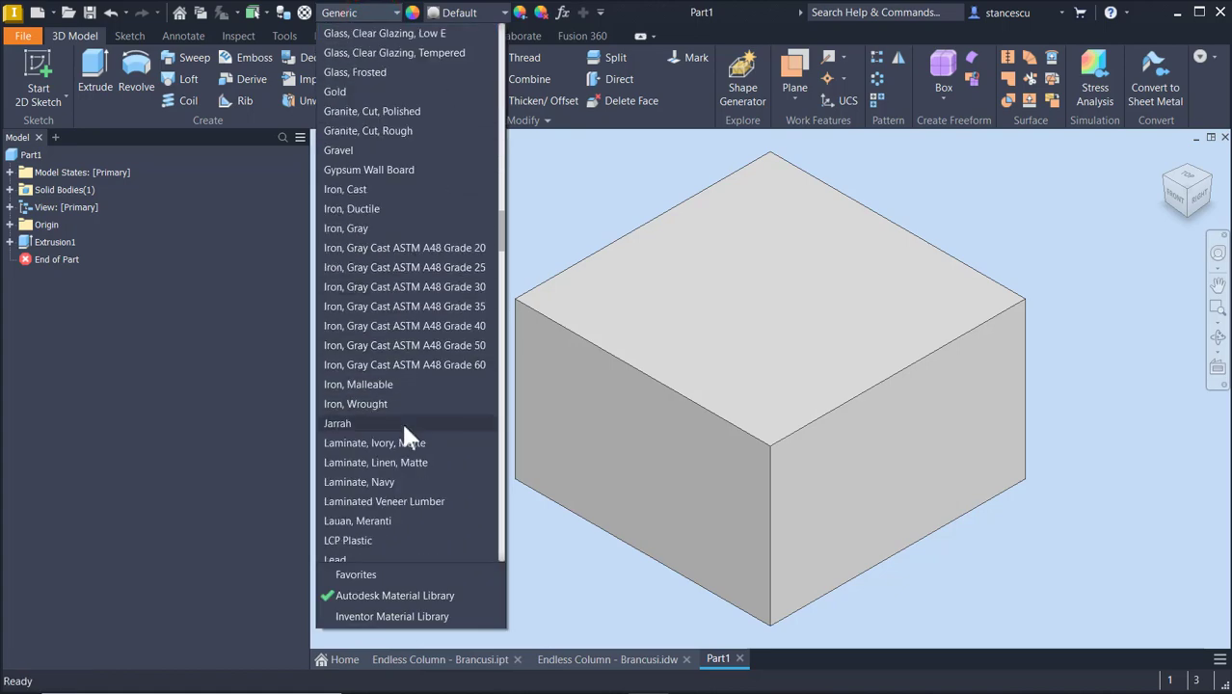
scroll(401, 420, "down", 15)
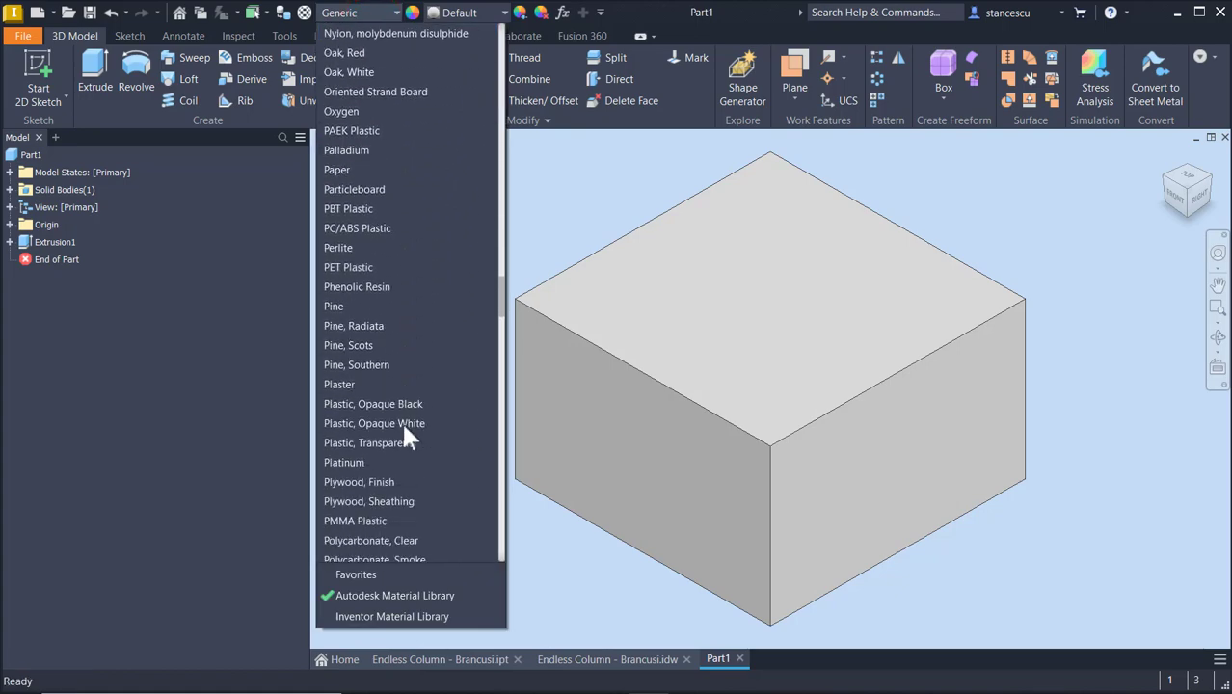
scroll(402, 429, "down", 10)
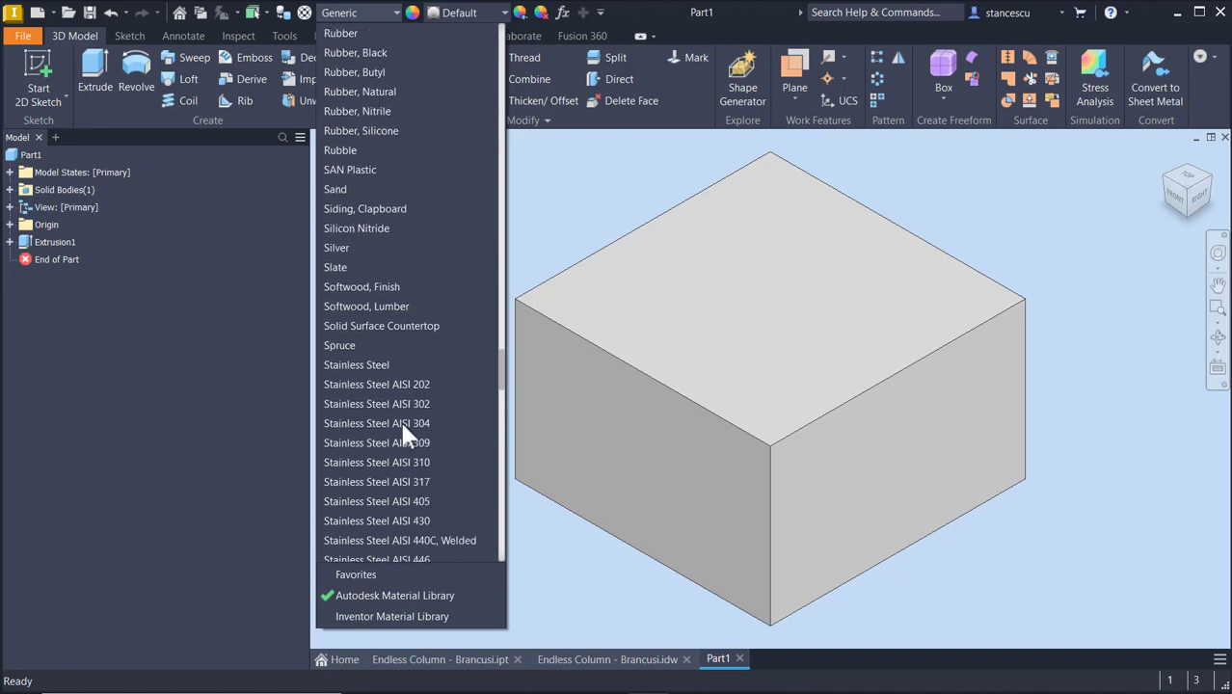
scroll(402, 432, "down", 6)
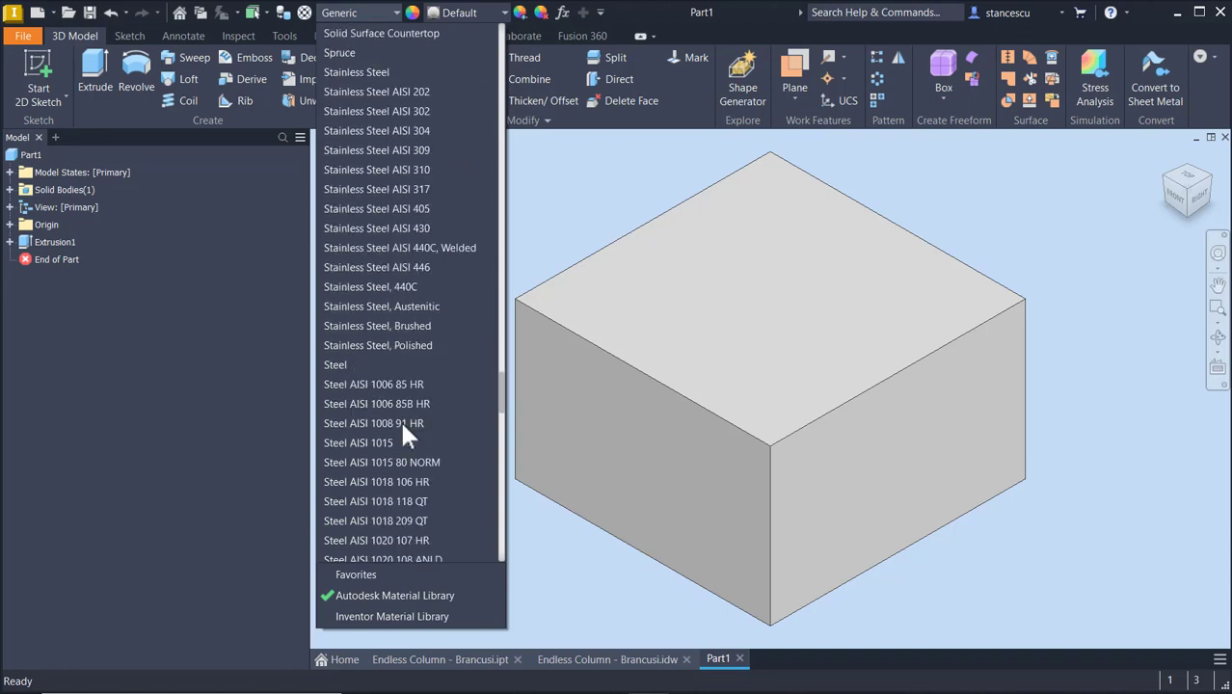
scroll(400, 420, "down", 10)
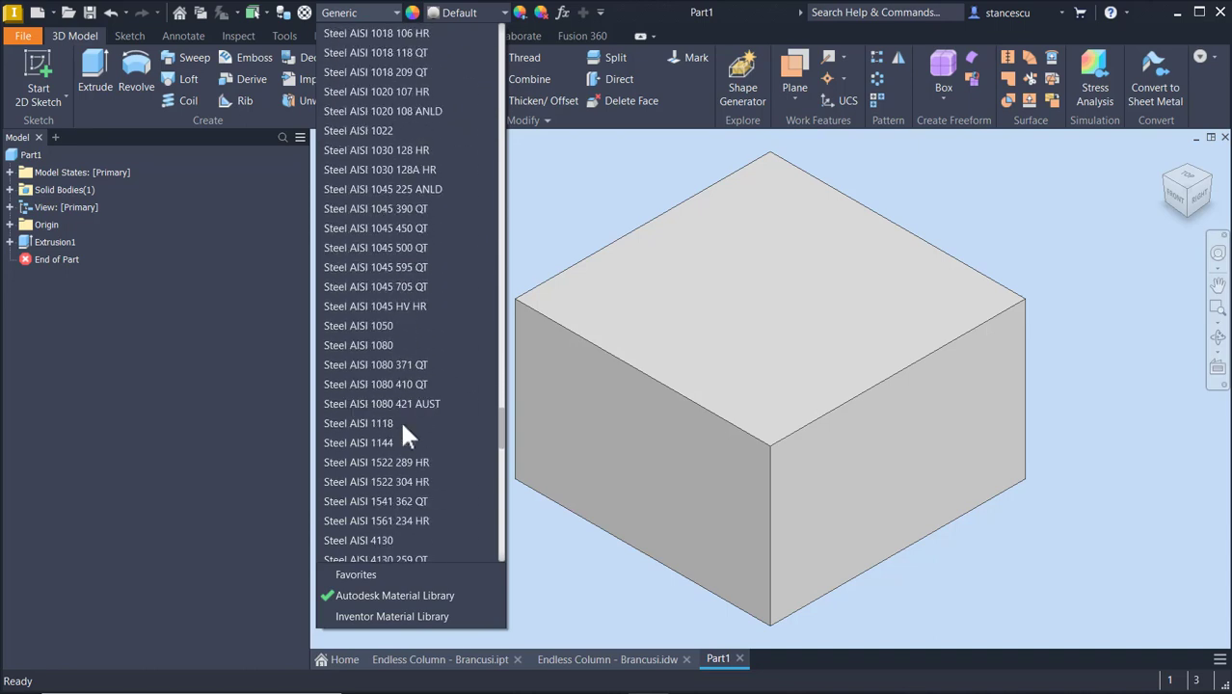
scroll(400, 419, "down", 15)
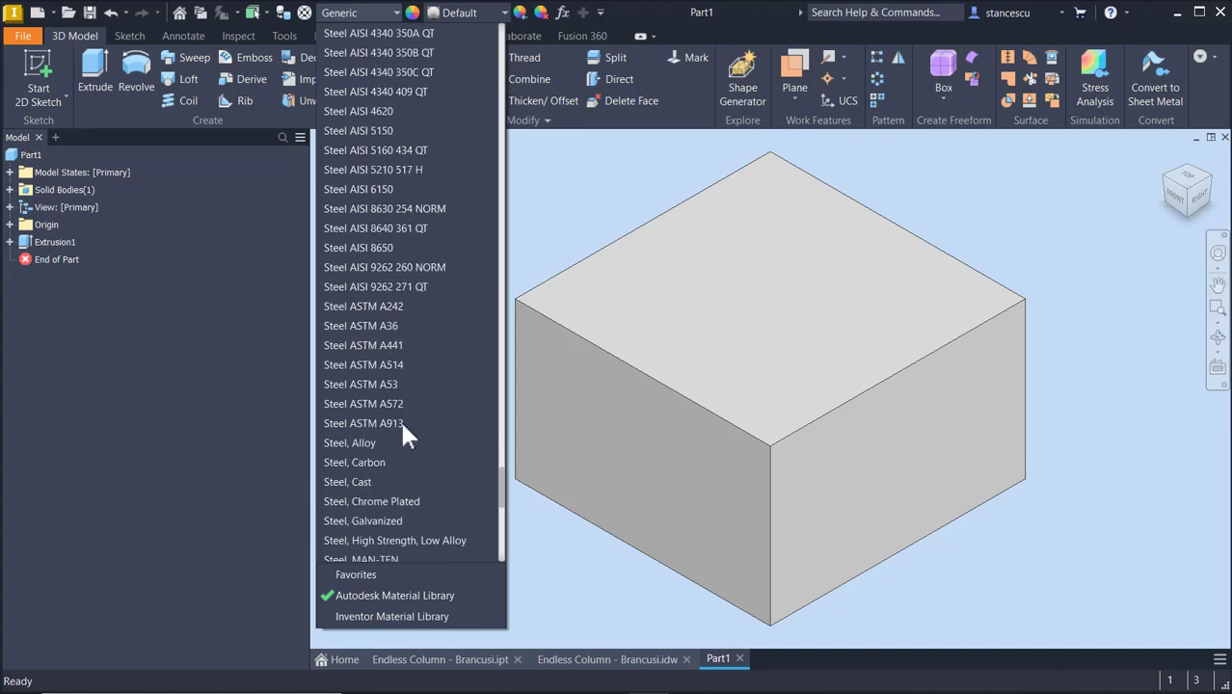
scroll(403, 436, "down", 2)
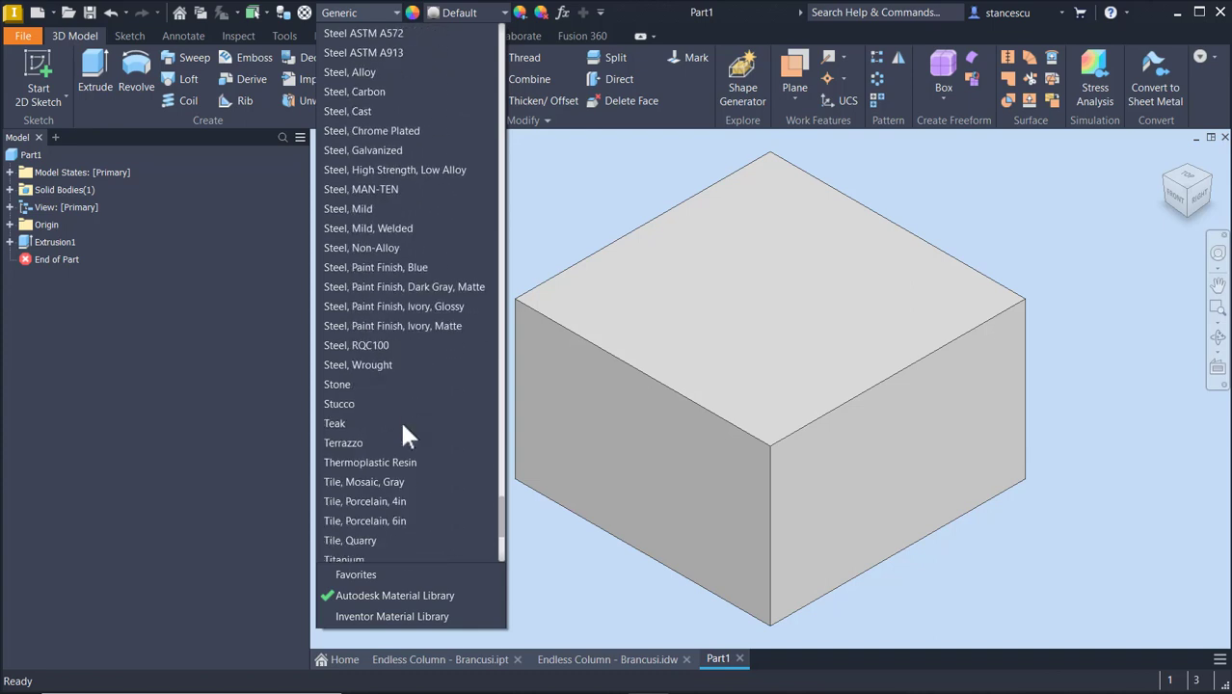
left_click(339, 404)
scroll(660, 487, "down", 3)
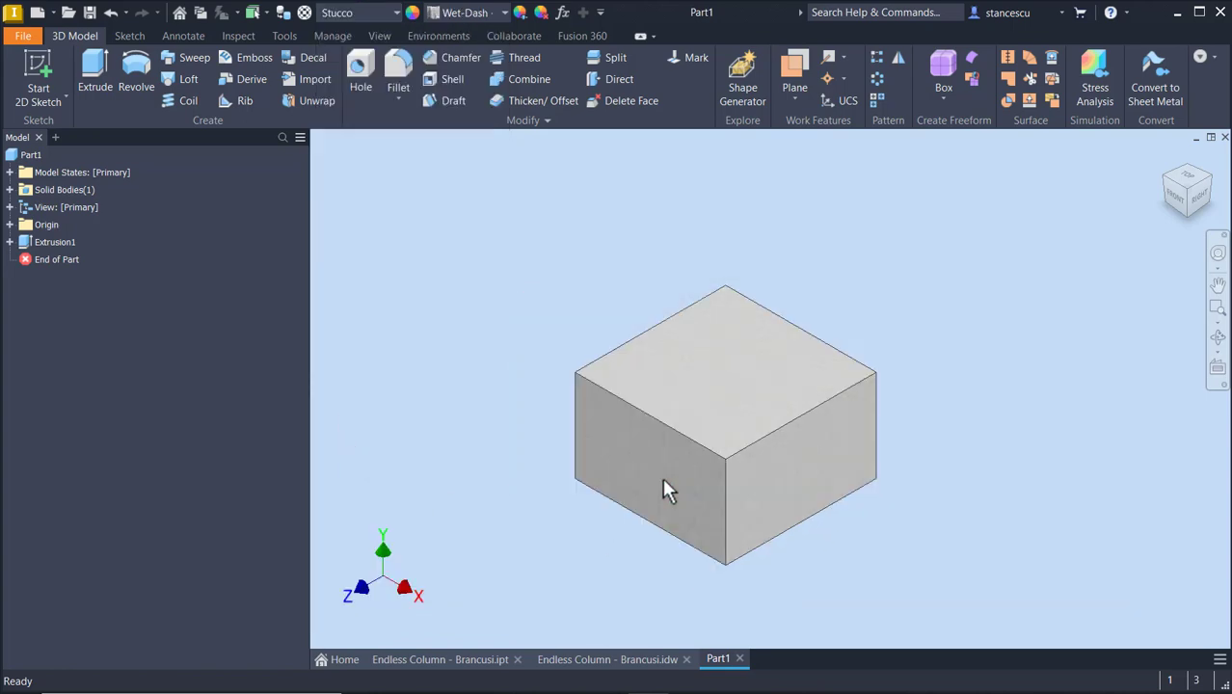
scroll(663, 477, "up", 5)
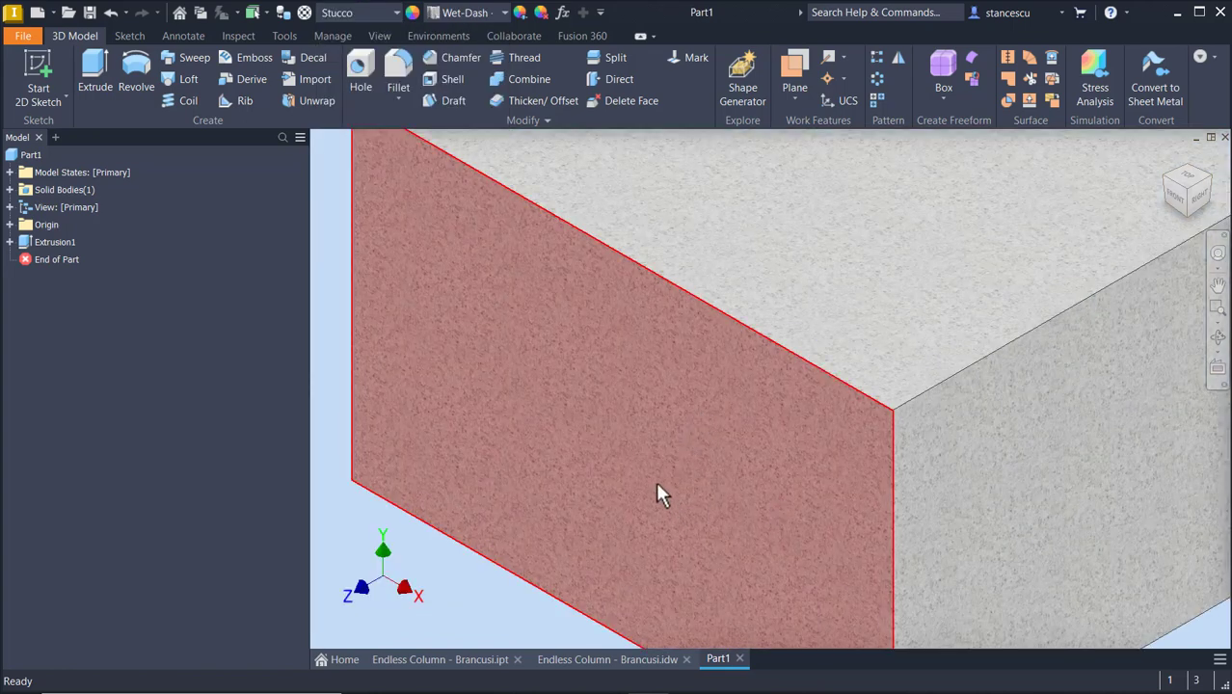
scroll(658, 489, "down", 3)
scroll(416, 535, "down", 3)
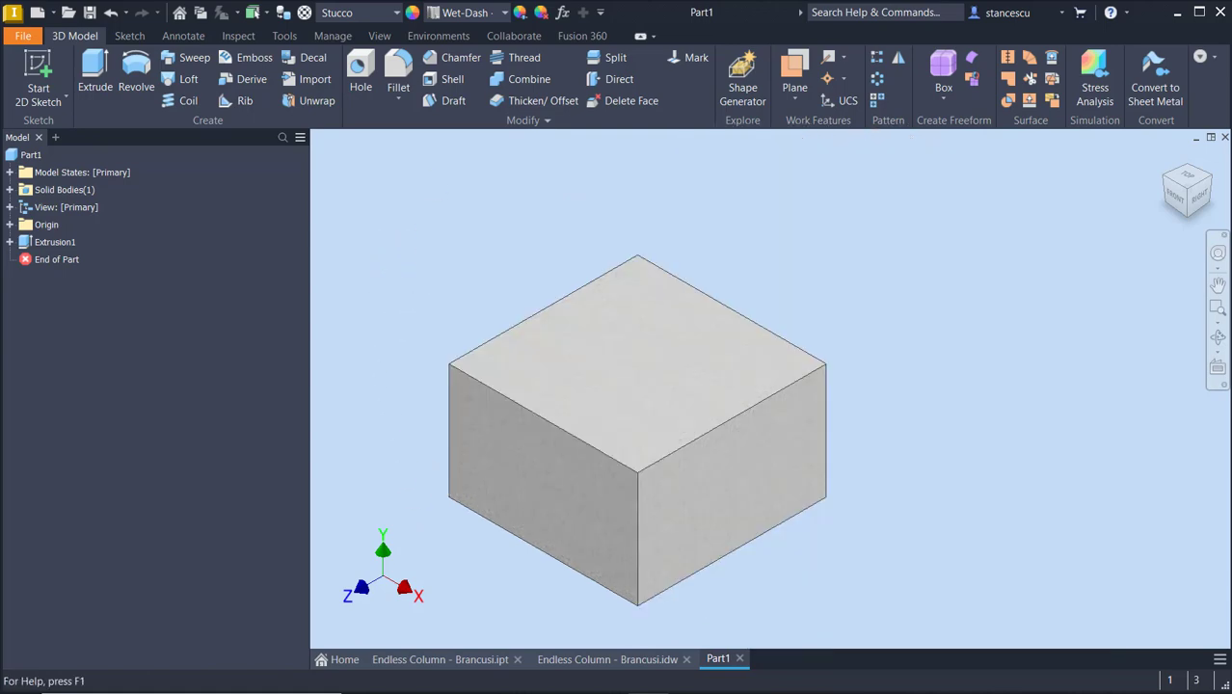
Create a new sketch on the XY origin plane through the middle of the stucco block.
key("F6")
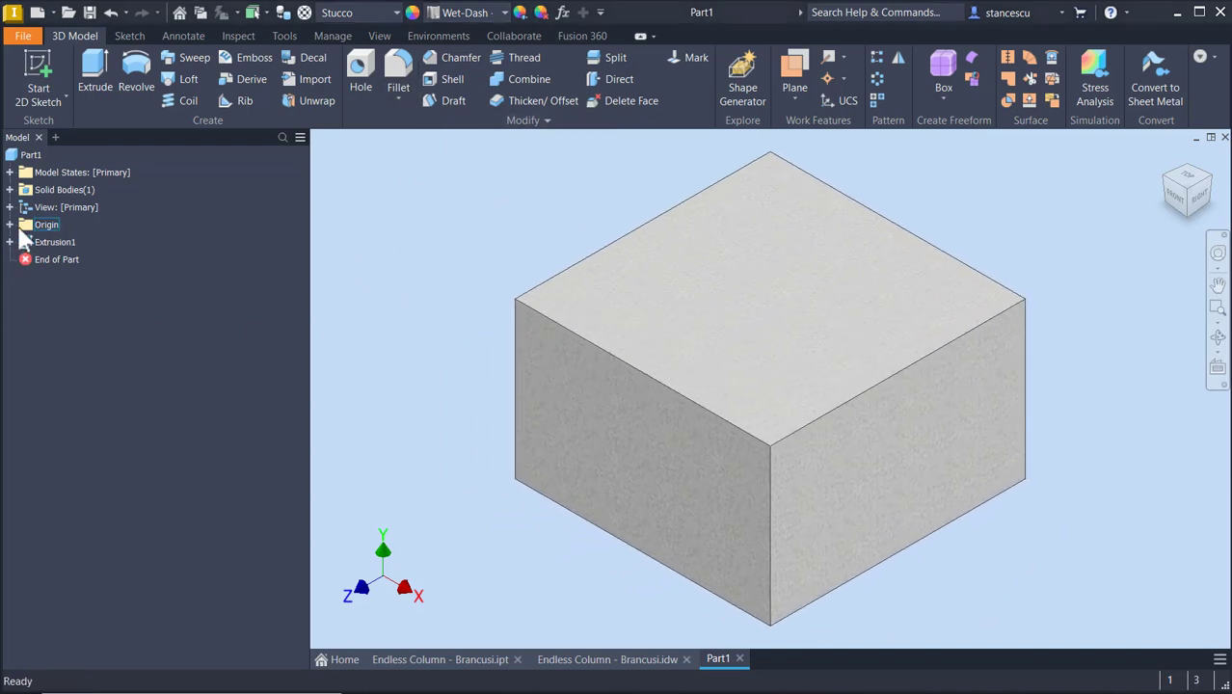
left_click(11, 224)
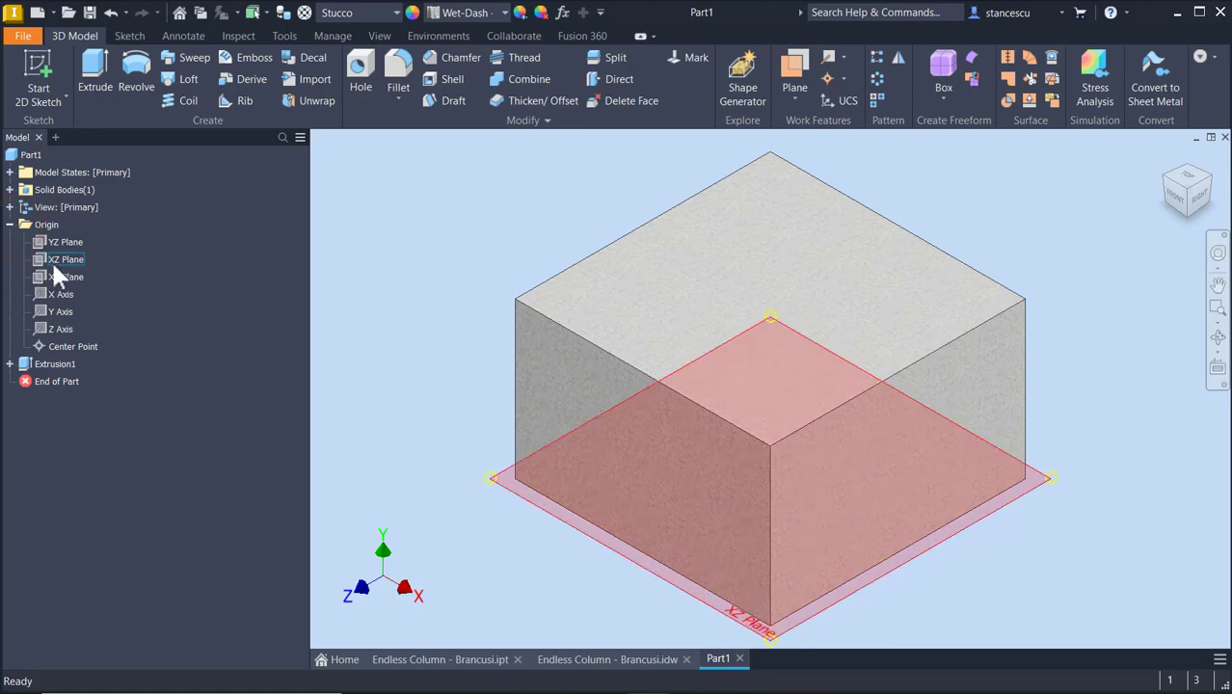
left_click(58, 272)
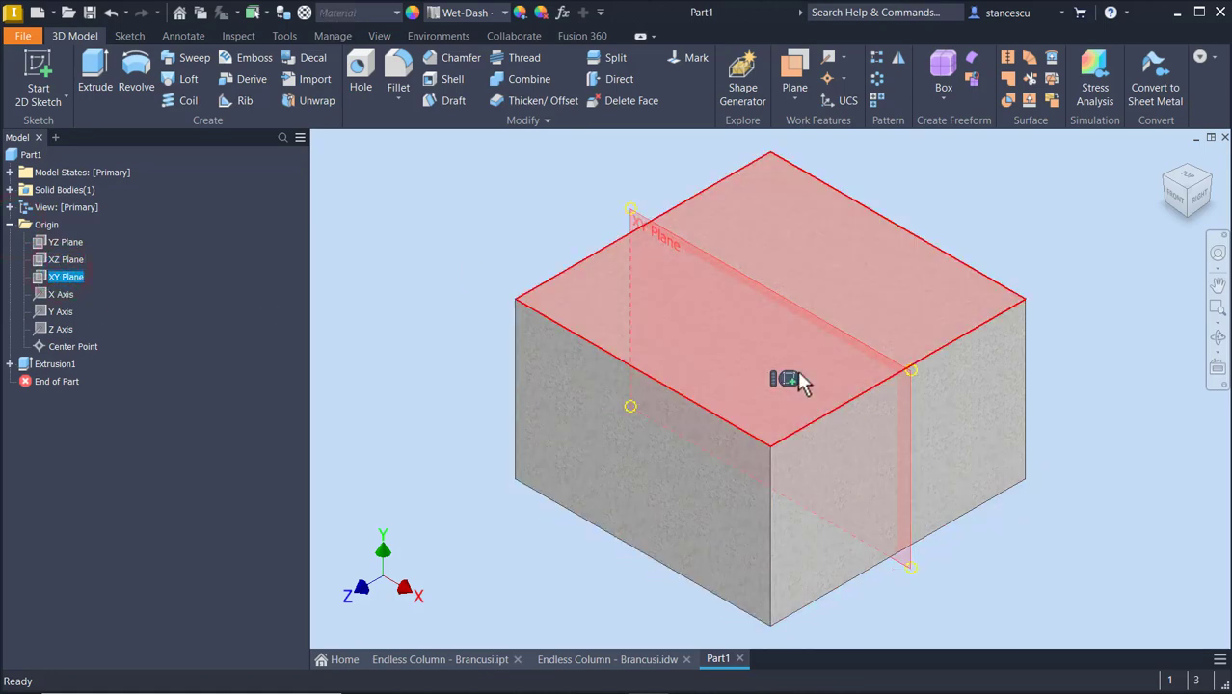
left_click(787, 382)
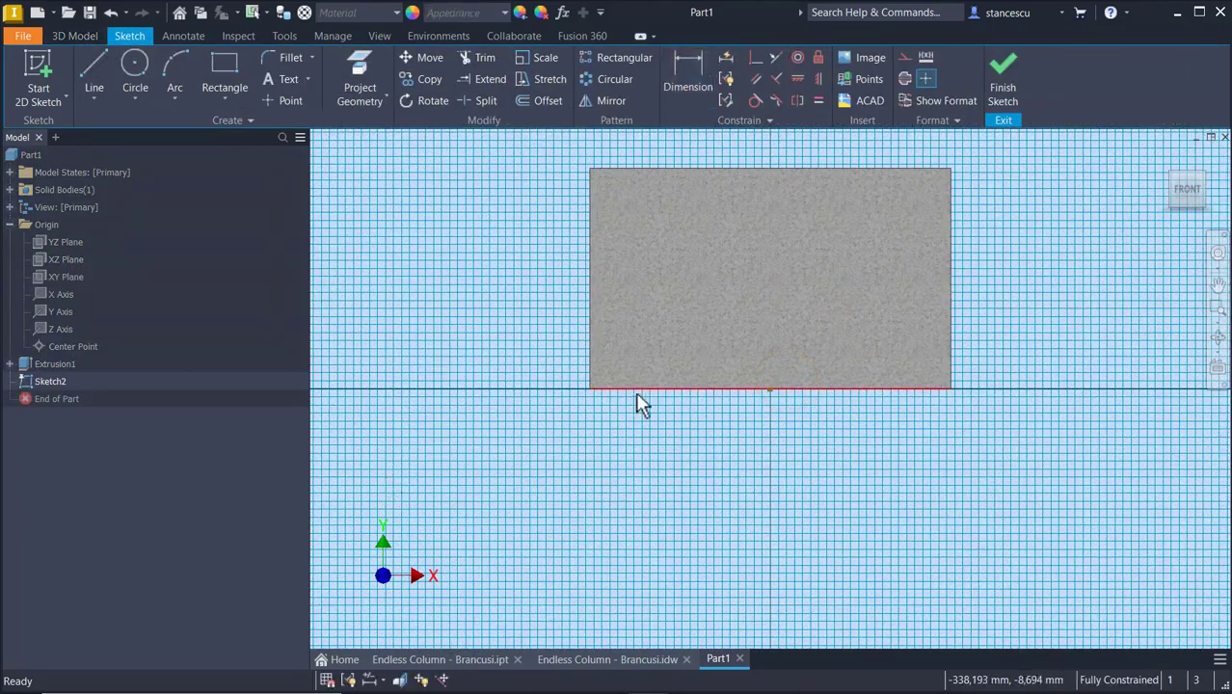
Project the block's top edge into the sketch.
middle_click_drag(665, 453, 643, 538)
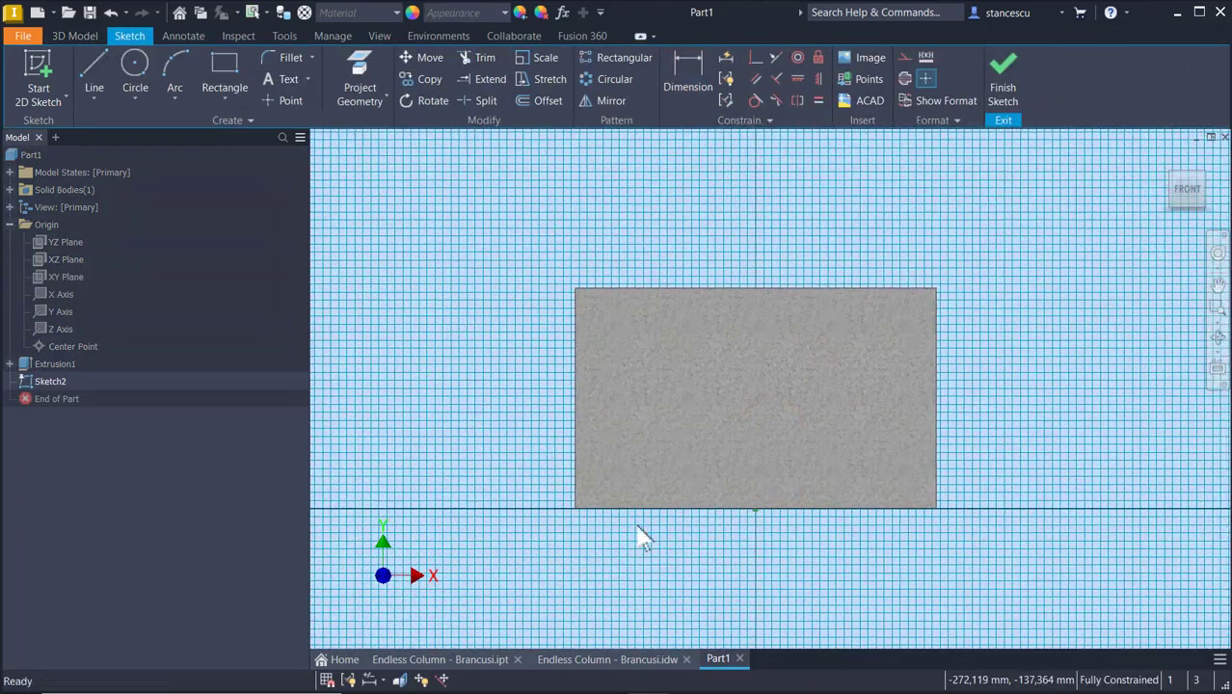
left_click(359, 69)
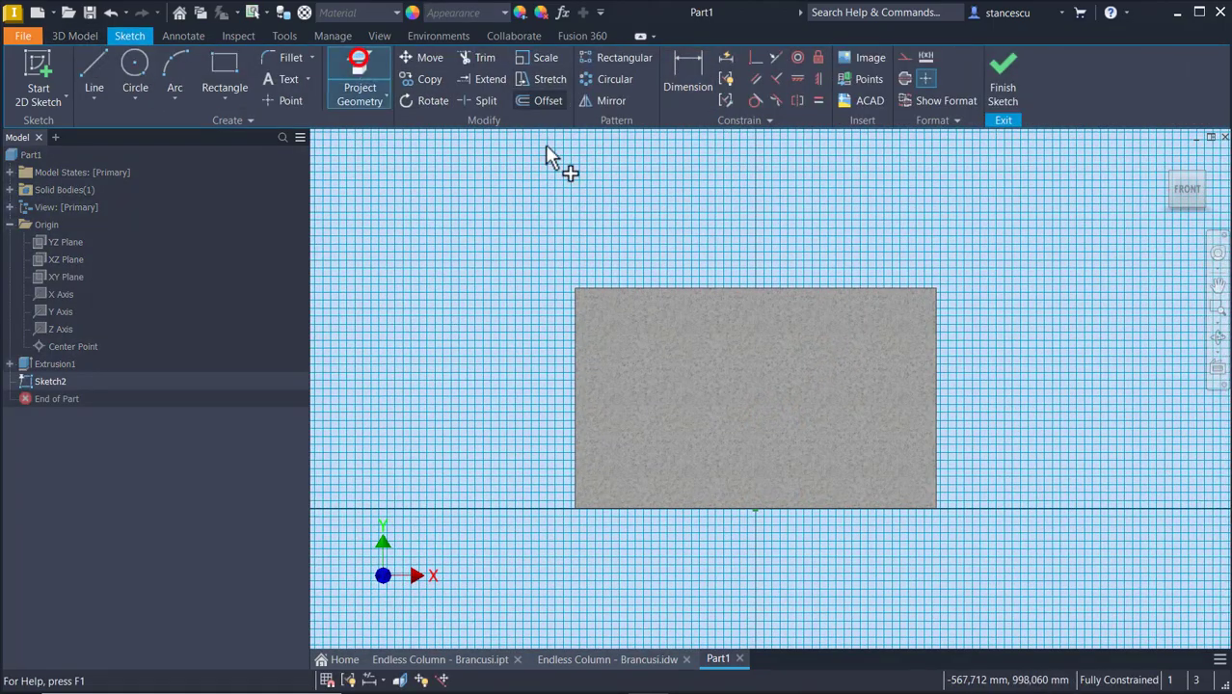
left_click(623, 286)
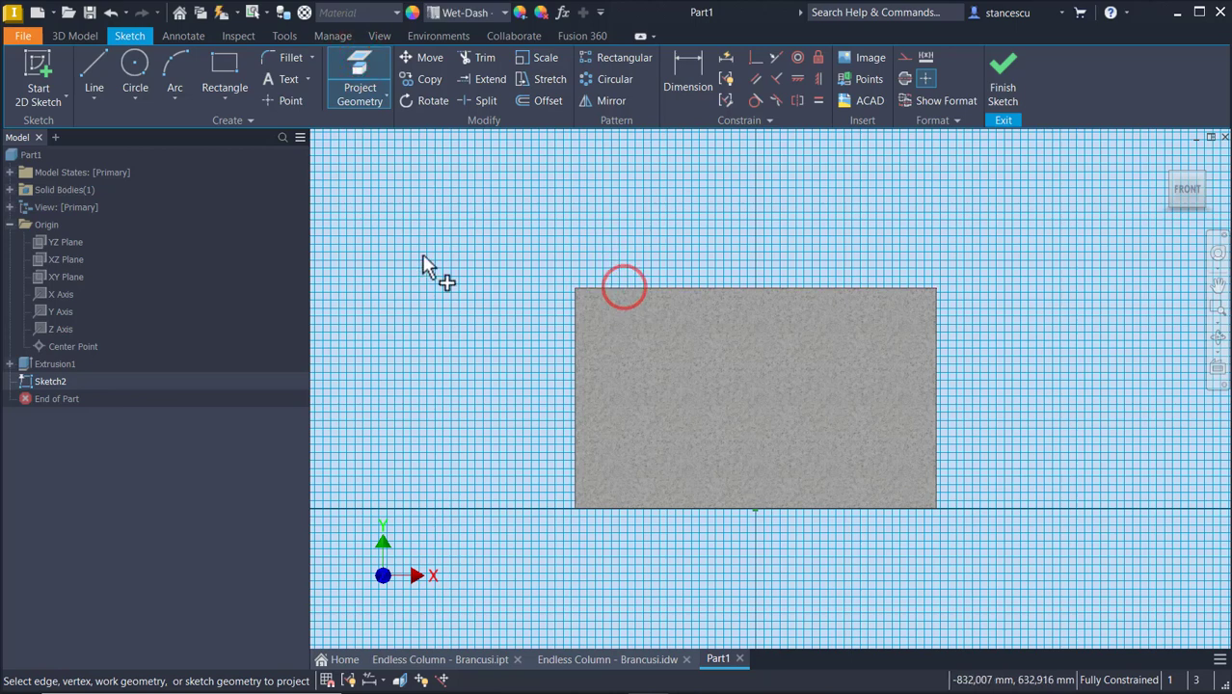
Check the module dimensions in the Endless Column drawing, and place six sketch points rising inward above the left half of the block.
left_click(607, 659)
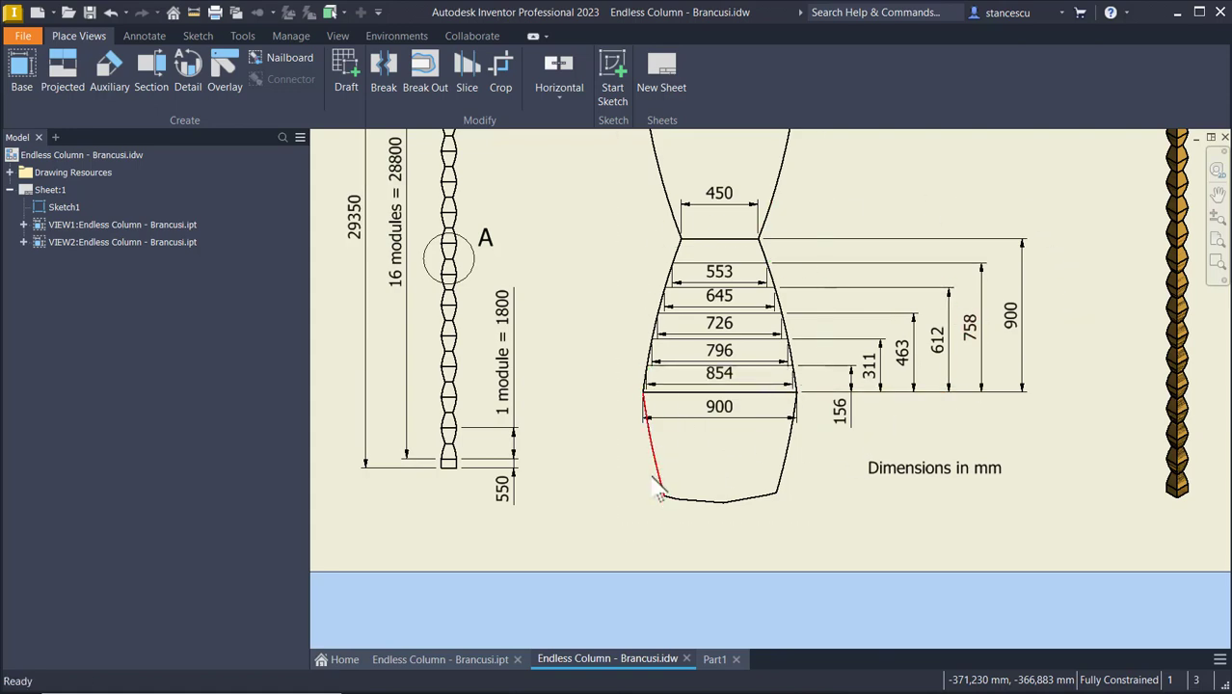
left_click(714, 659)
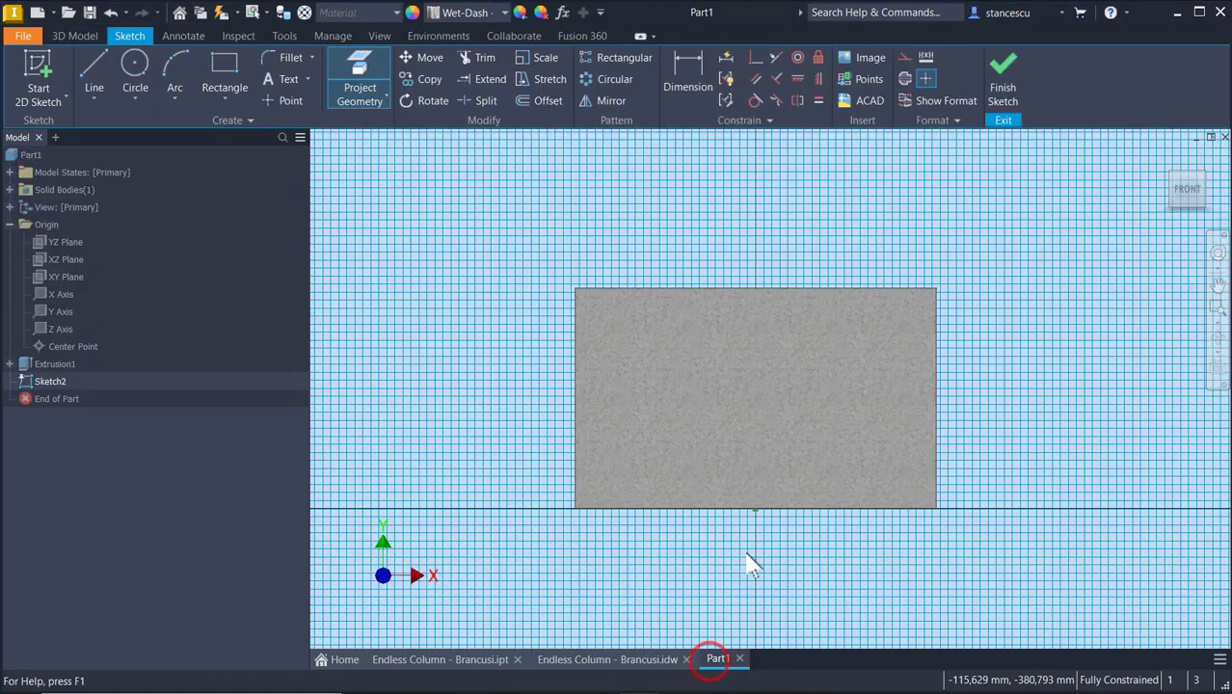
middle_click_drag(434, 252, 431, 341)
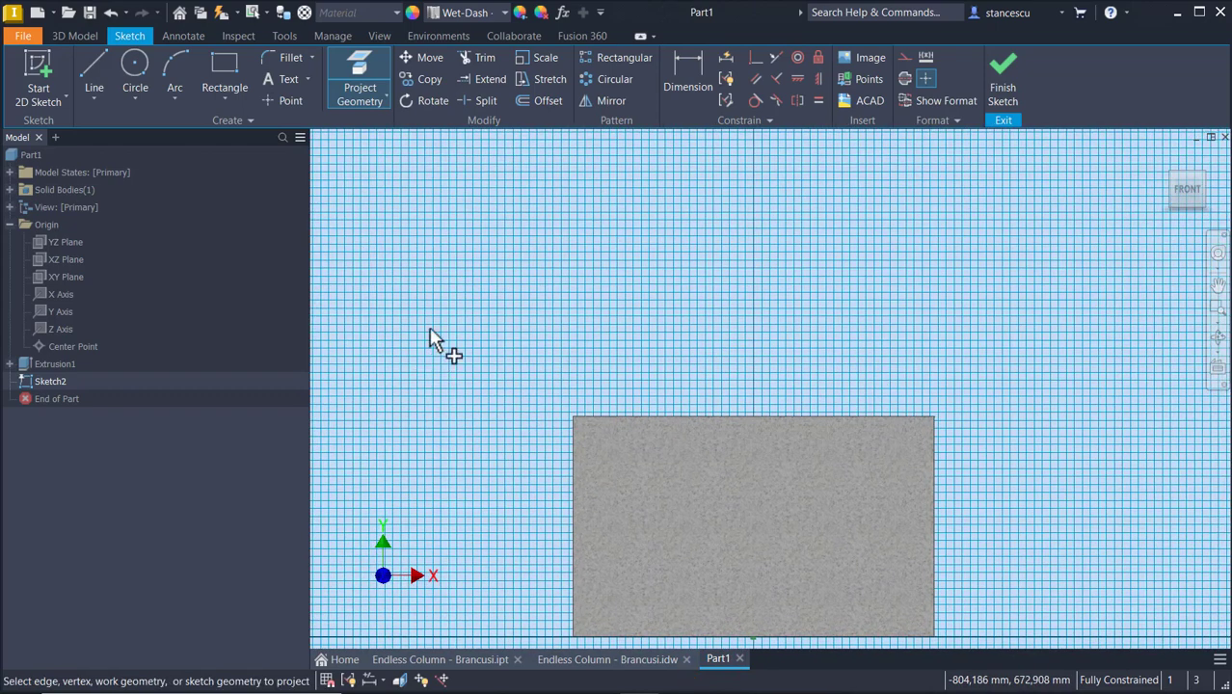
left_click(284, 102)
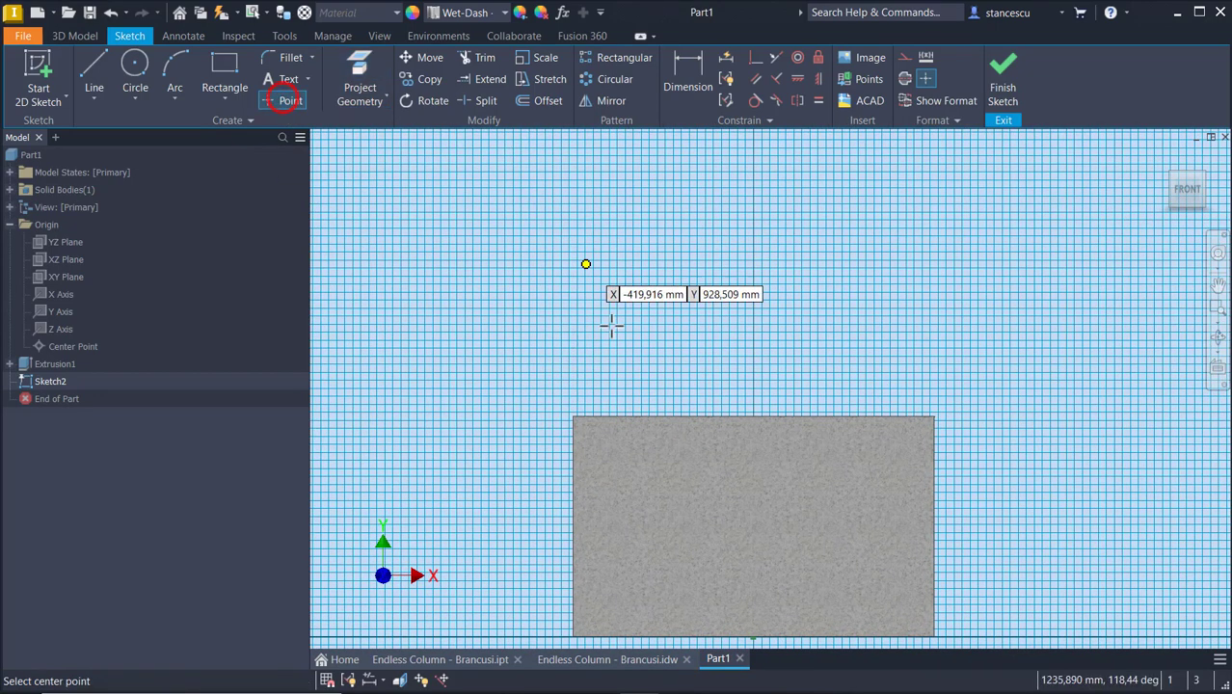
left_click(594, 379)
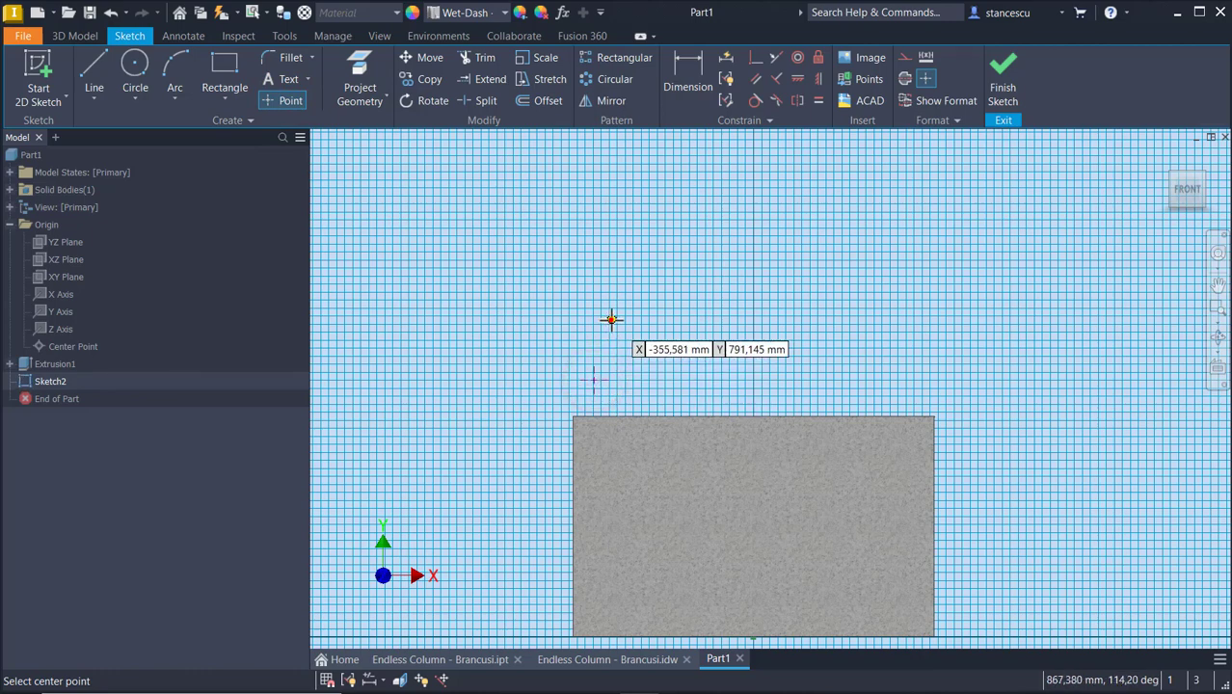
left_click(611, 319)
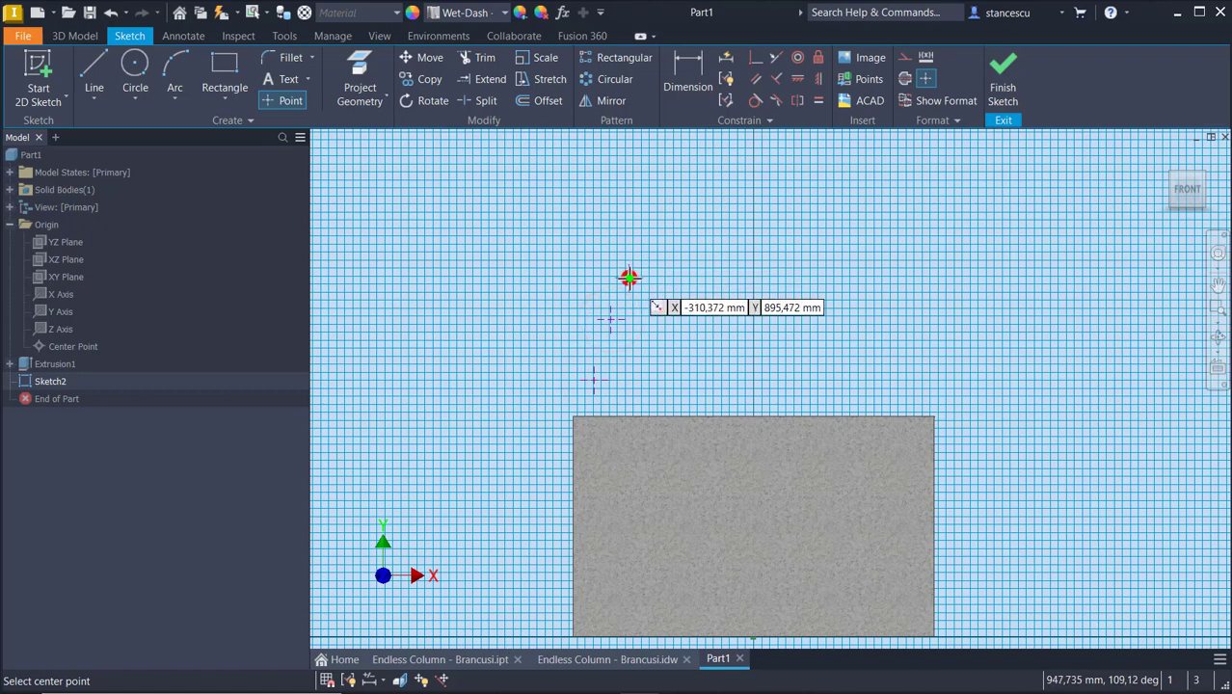
left_click(629, 277)
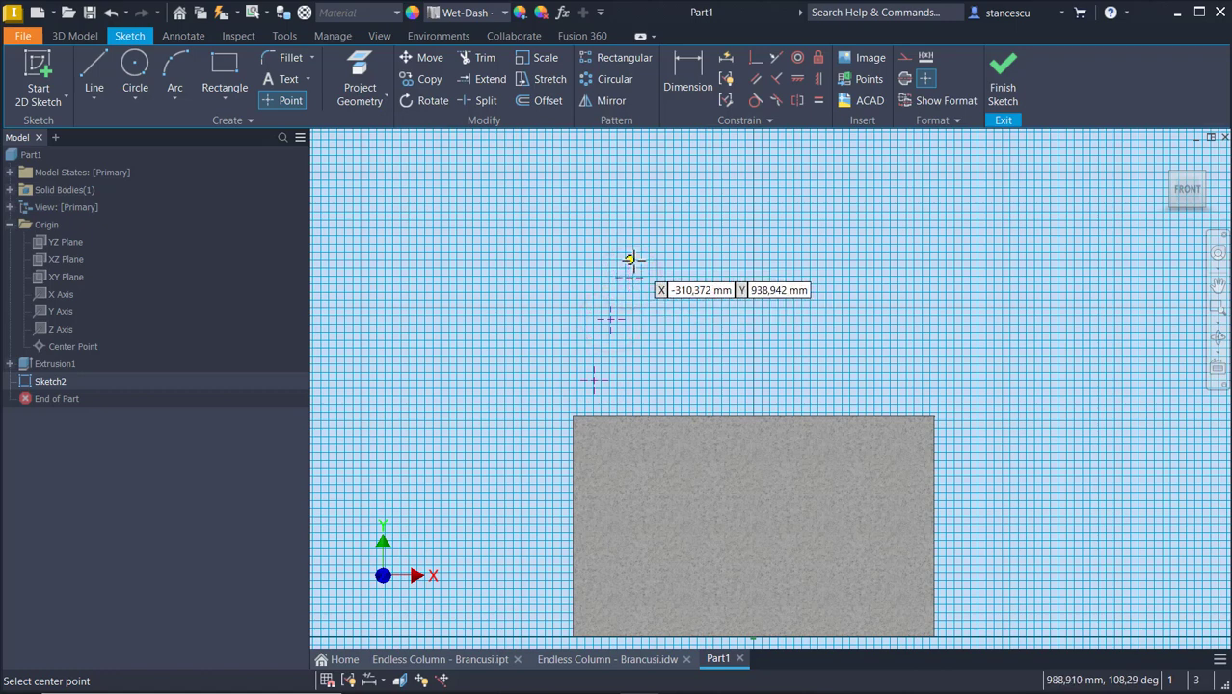
left_click(644, 229)
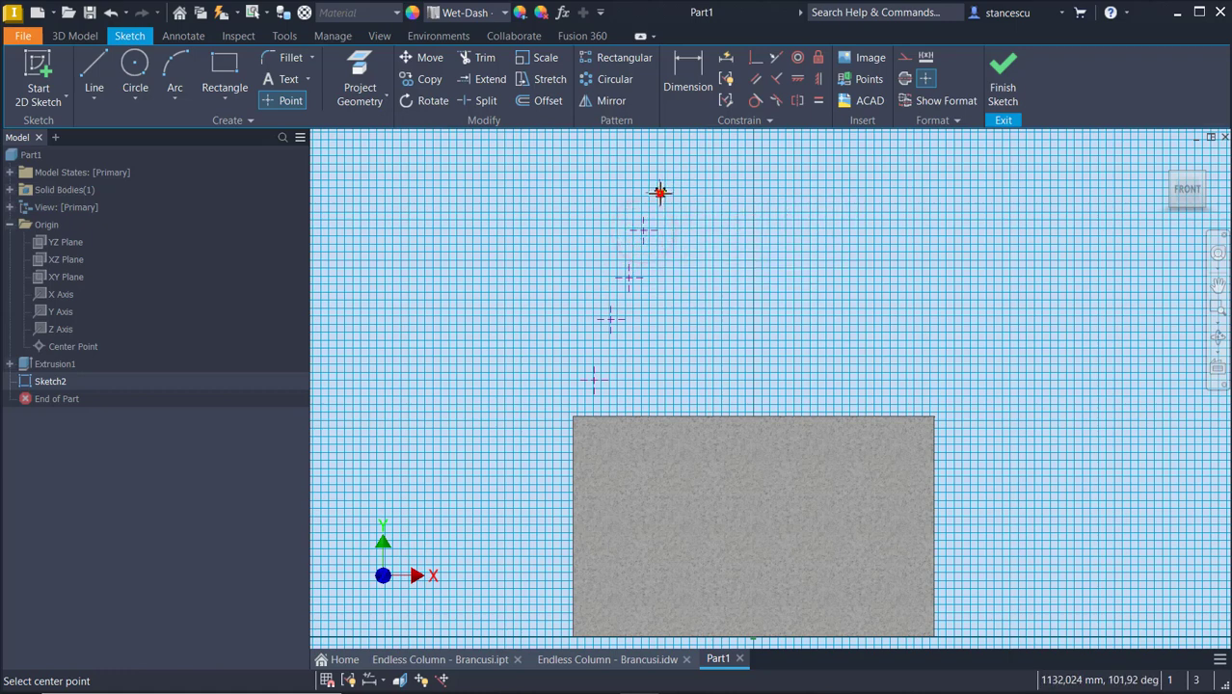
left_click(660, 191)
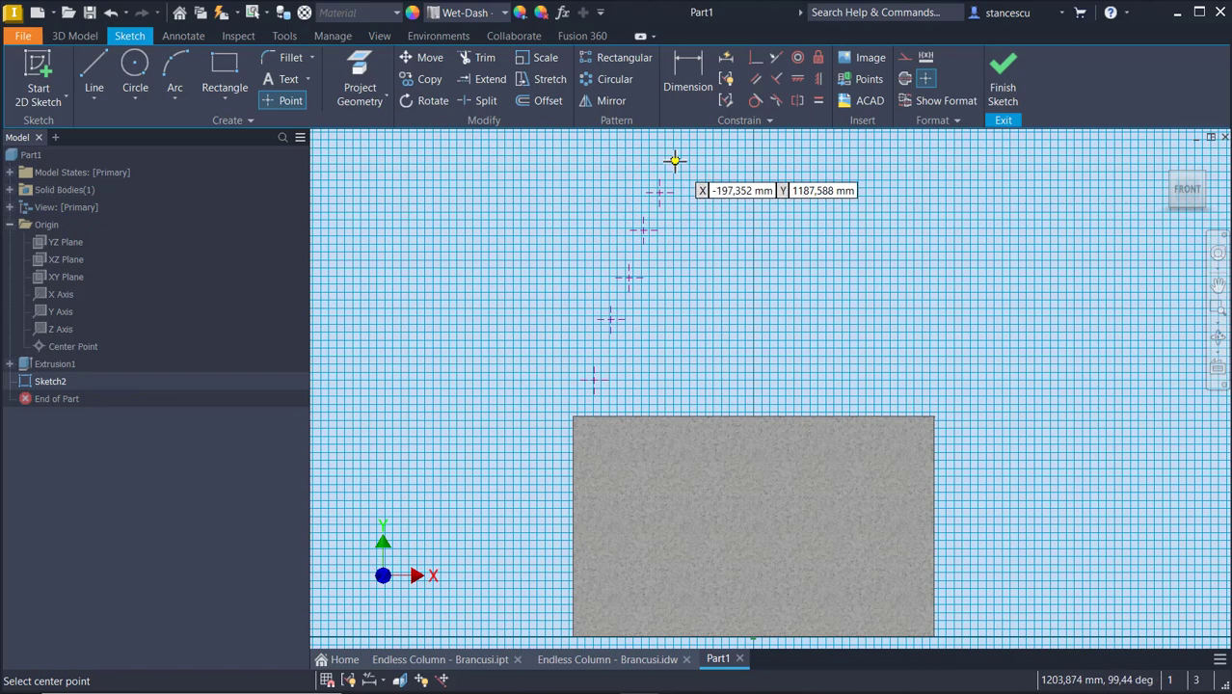
left_click(673, 160)
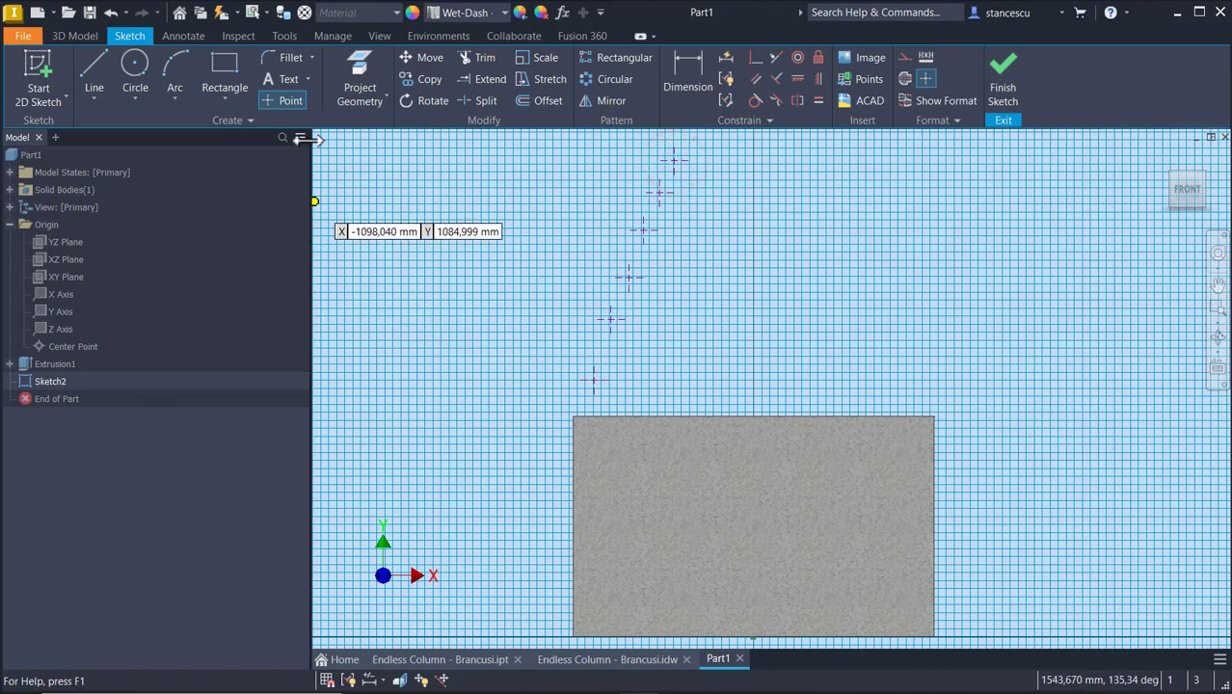
Project the Y axis into the sketch as a centerline.
left_click(353, 73)
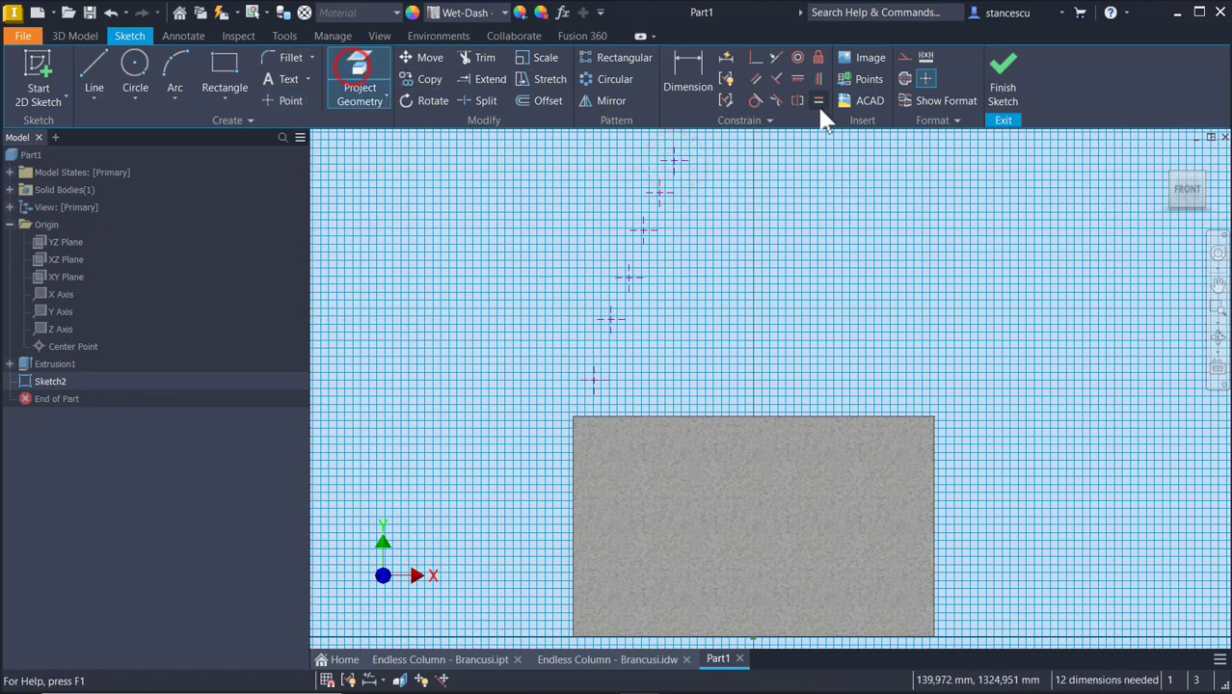
left_click(904, 79)
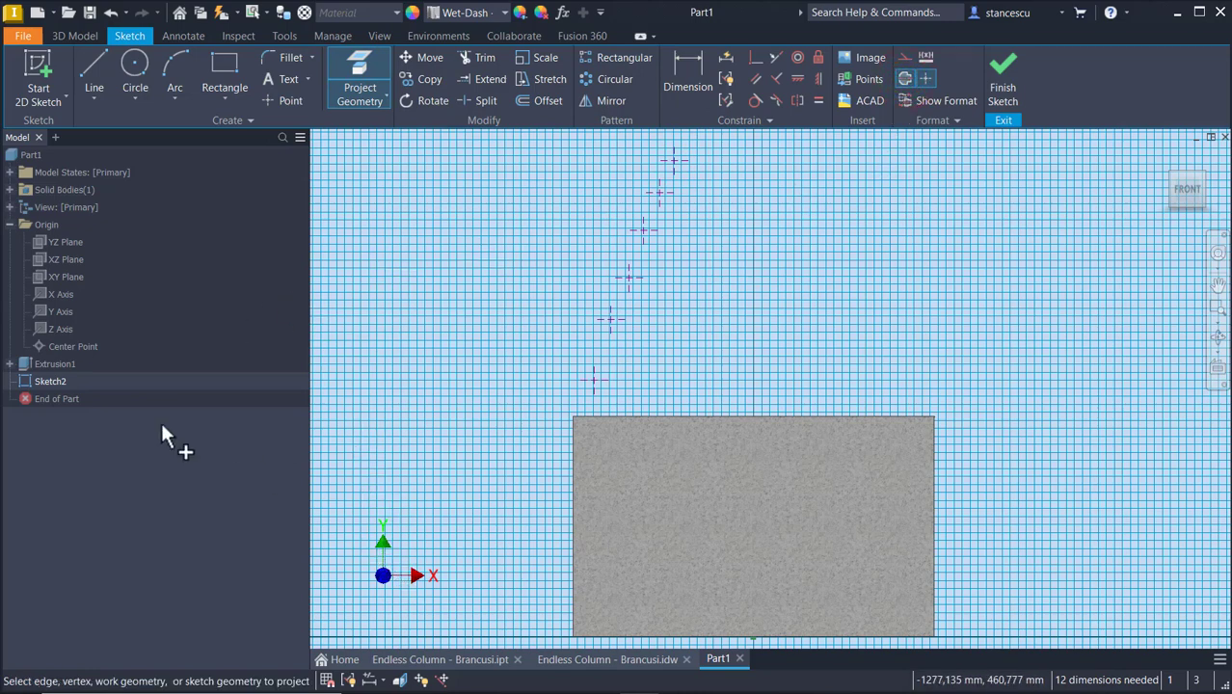
left_click(67, 314)
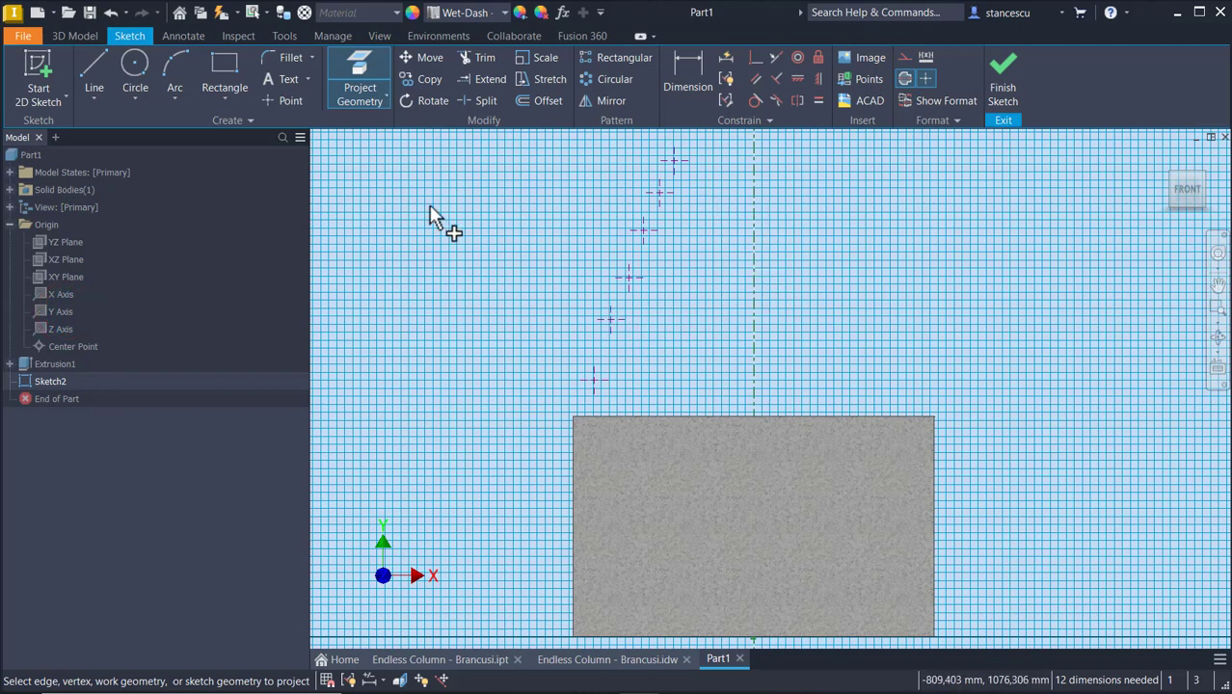
left_click(904, 81)
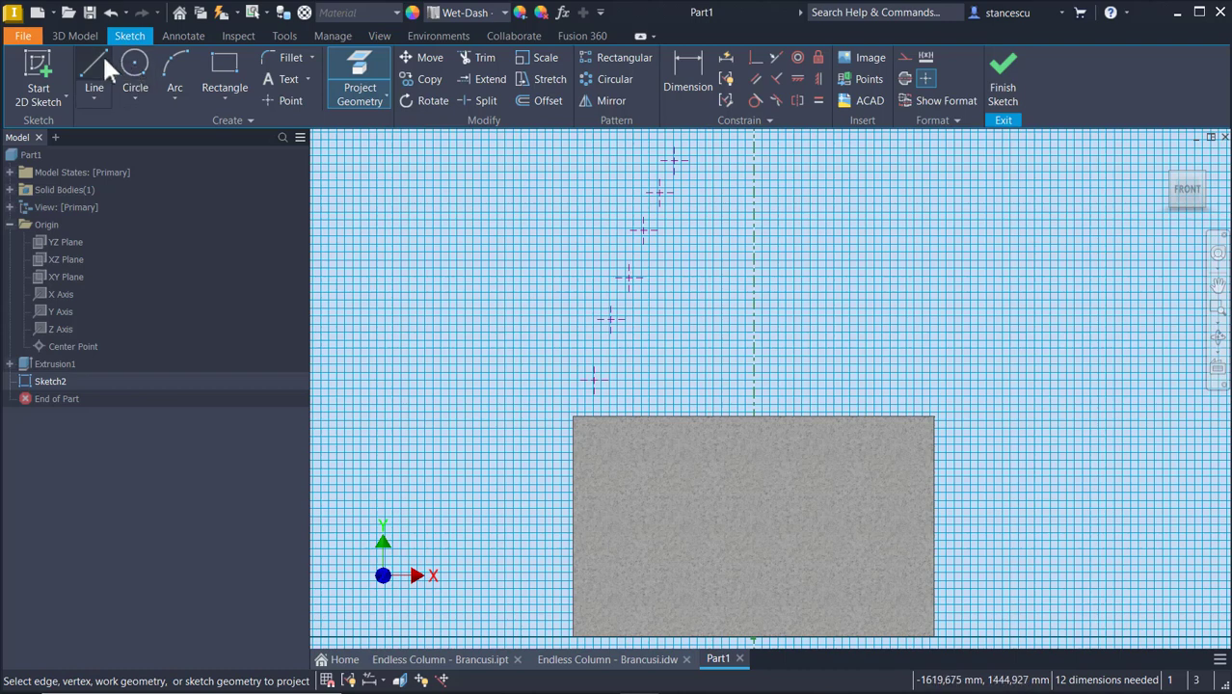
Dimension the lowest sketch point 156 mm above the block's top edge.
left_click(670, 60)
left_click(591, 377)
left_click(585, 417)
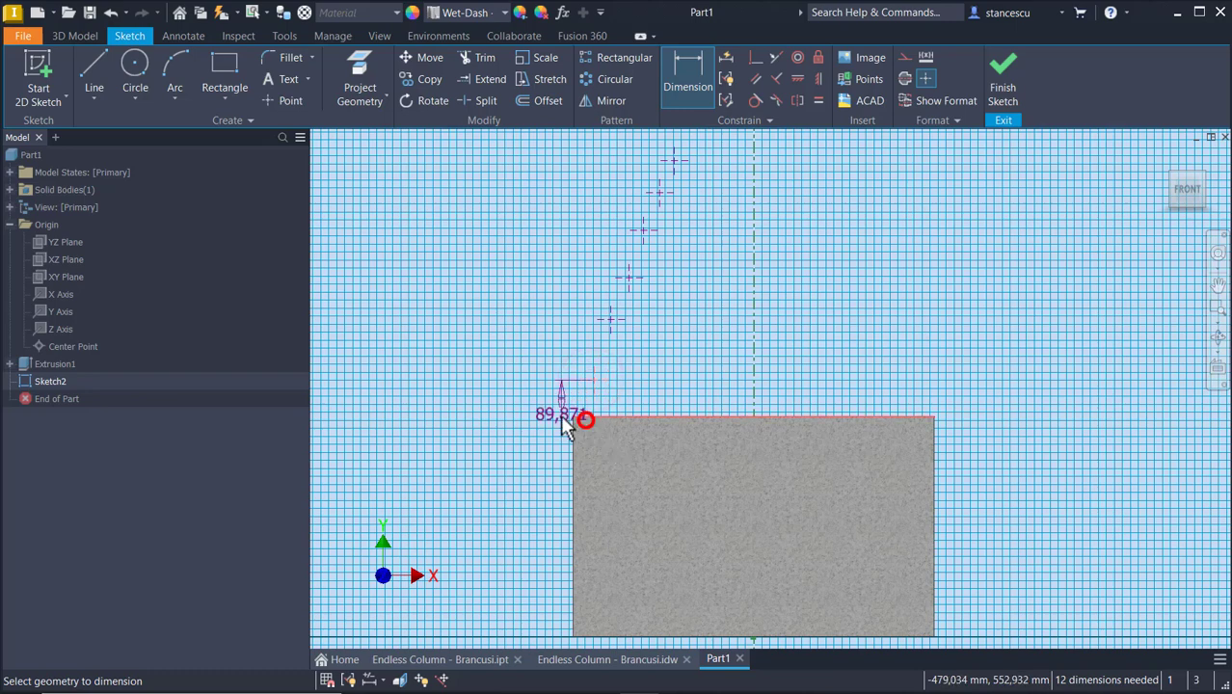
left_click(514, 406)
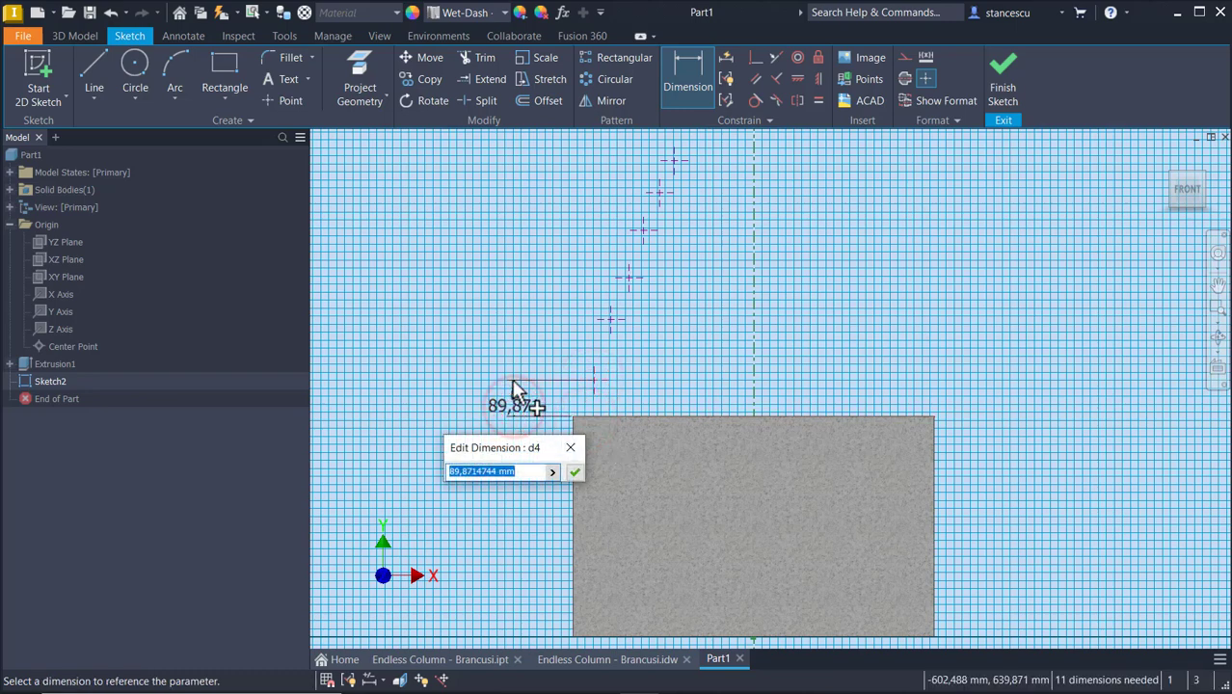
key("Return")
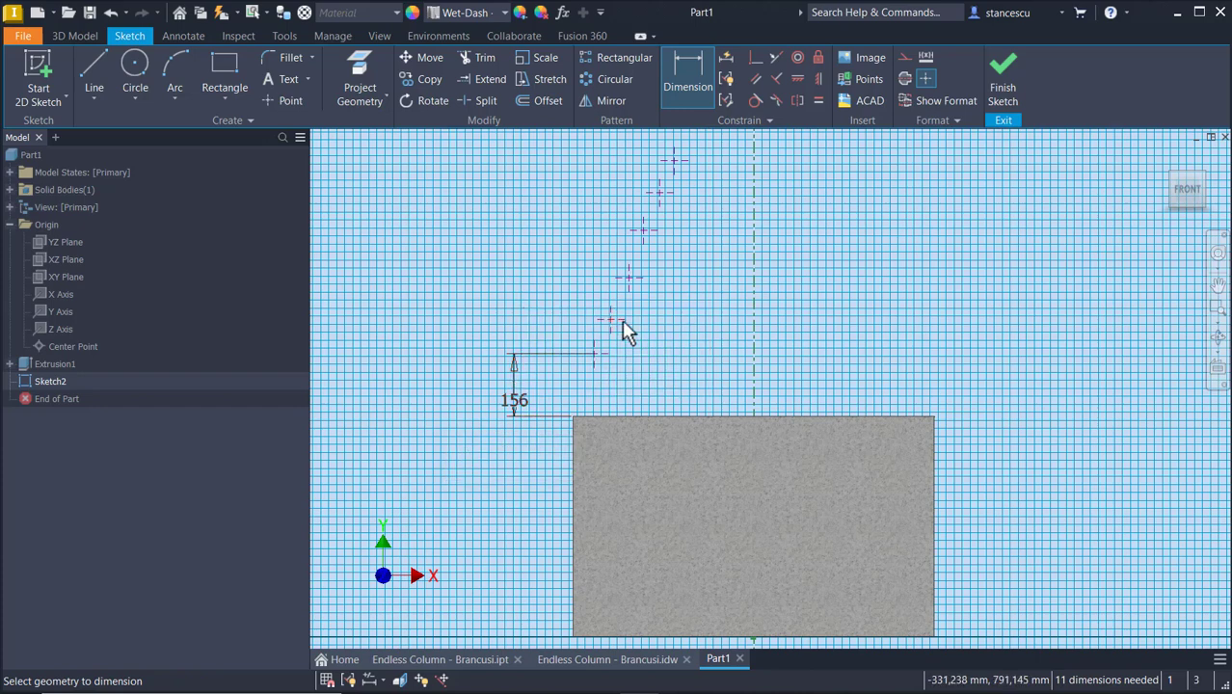
Dimension the second sketch point 311 mm above the block's top edge.
left_click(610, 319)
left_click(622, 416)
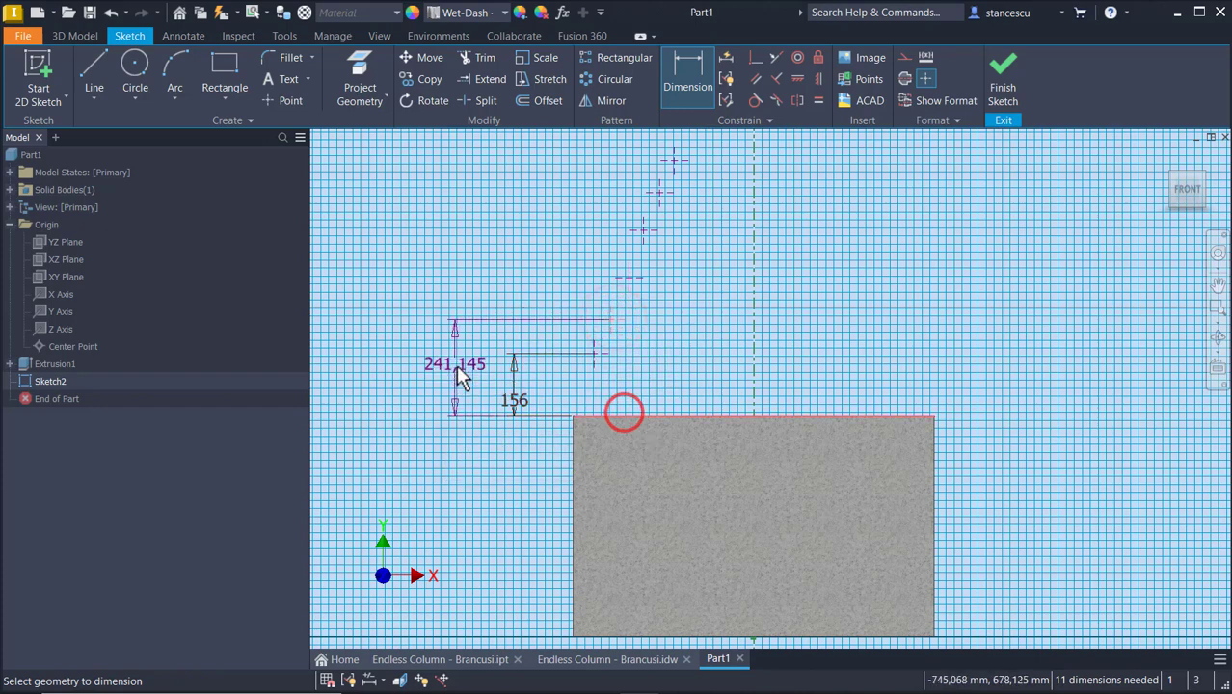
left_click(454, 364)
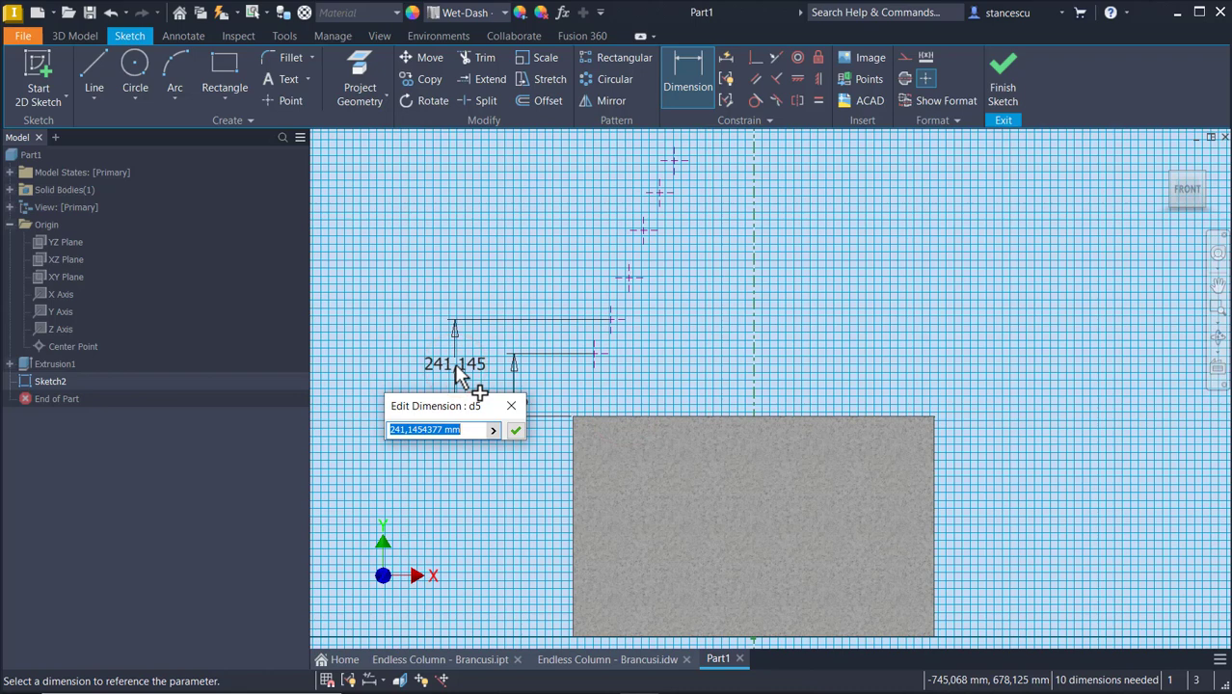
key("Return")
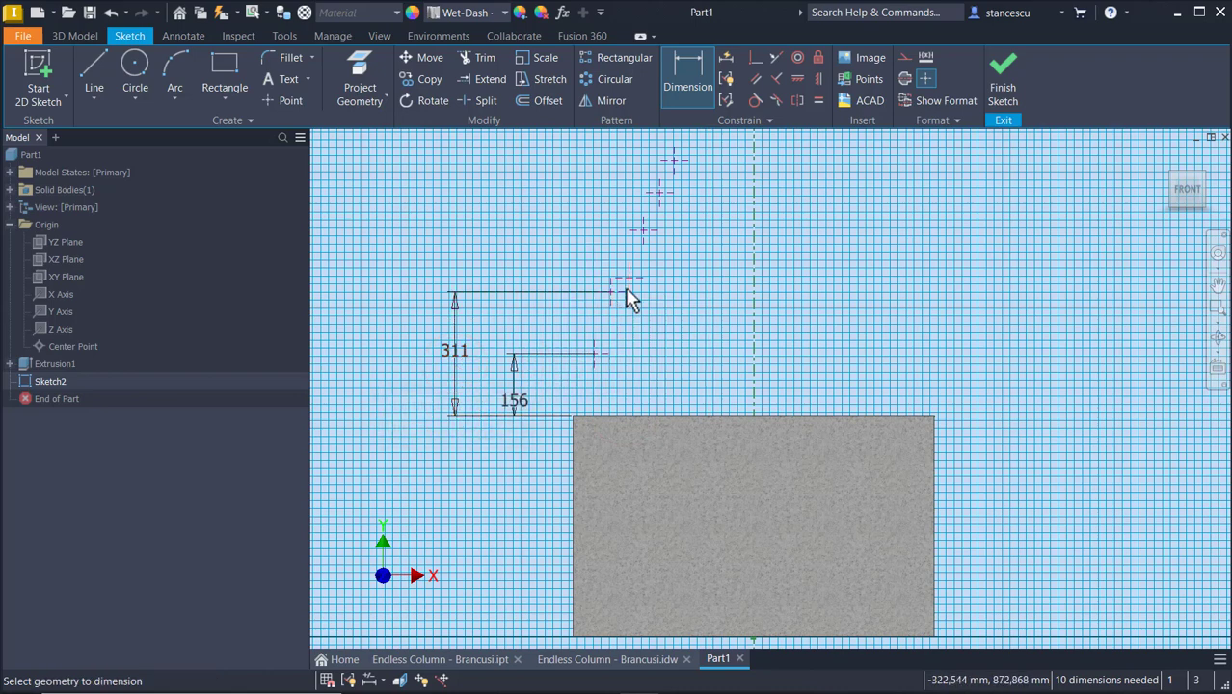
Dimension the third sketch point 463 mm above the block's top edge.
left_click(638, 415)
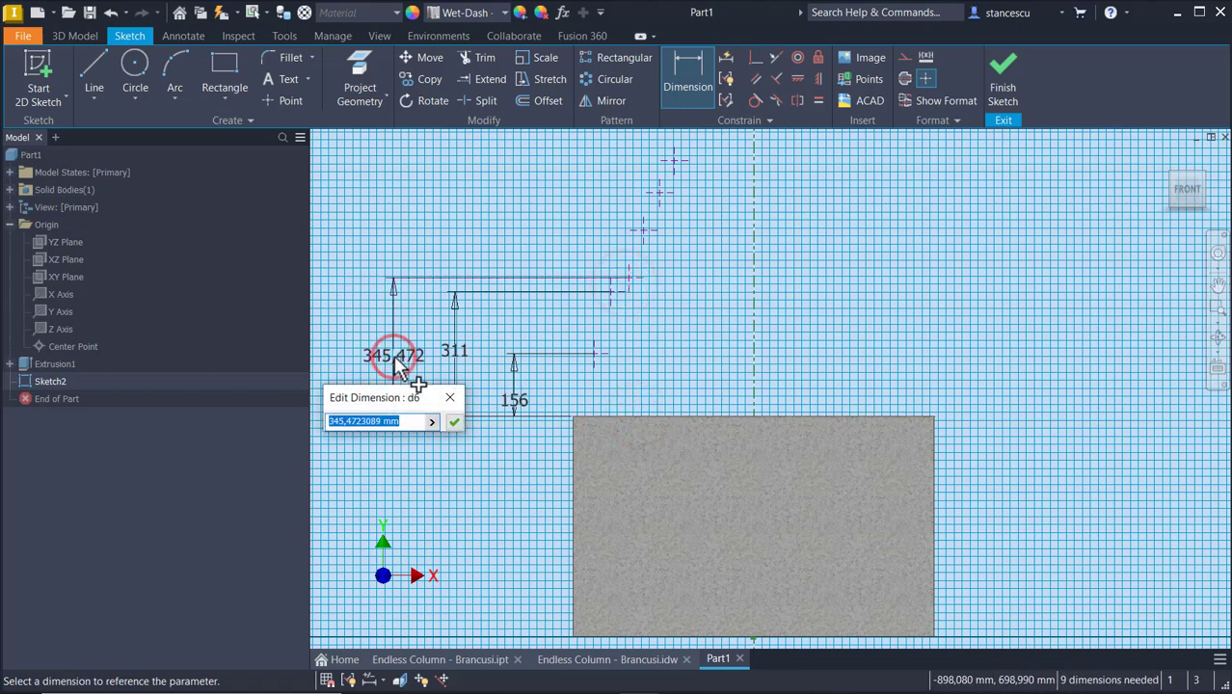
type("463")
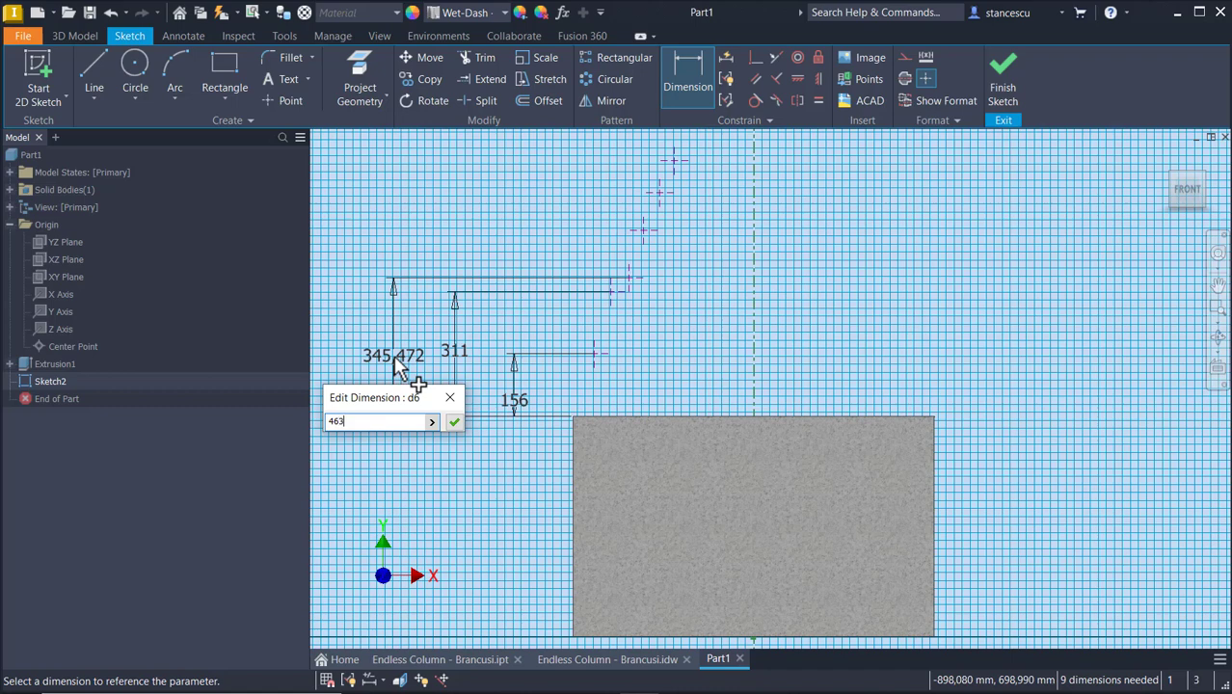
key("Return")
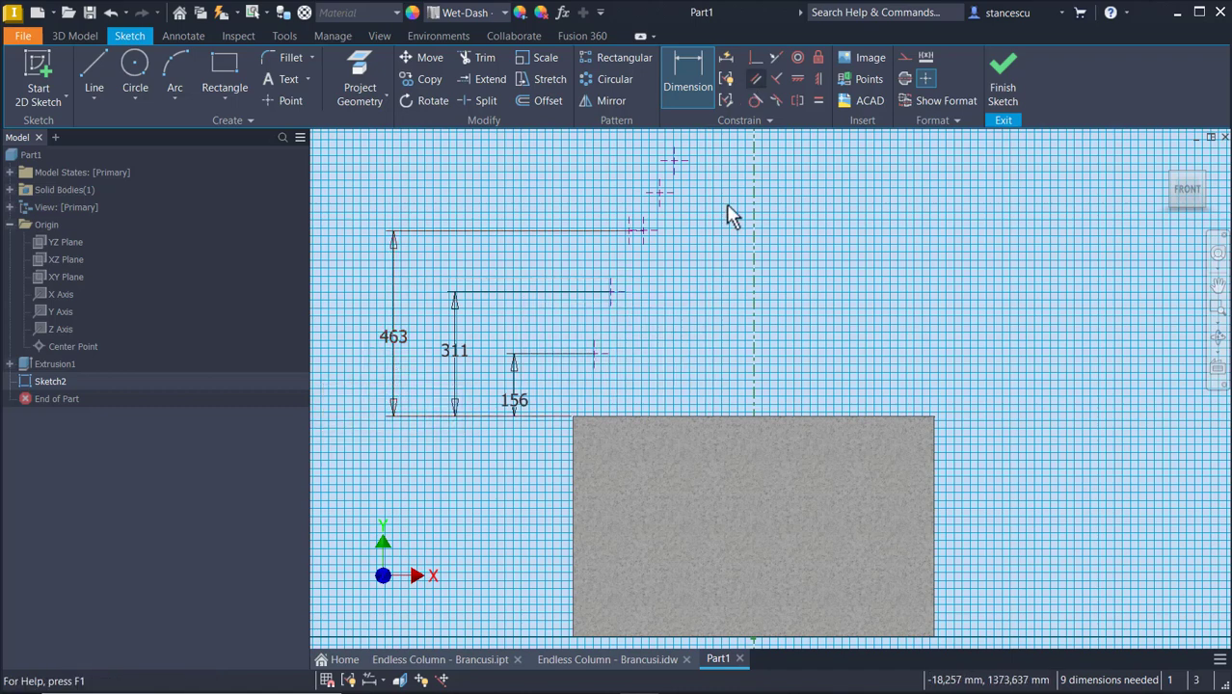
Dimension the fourth sketch point 612 mm above the block's top edge.
left_click(644, 231)
left_click(639, 420)
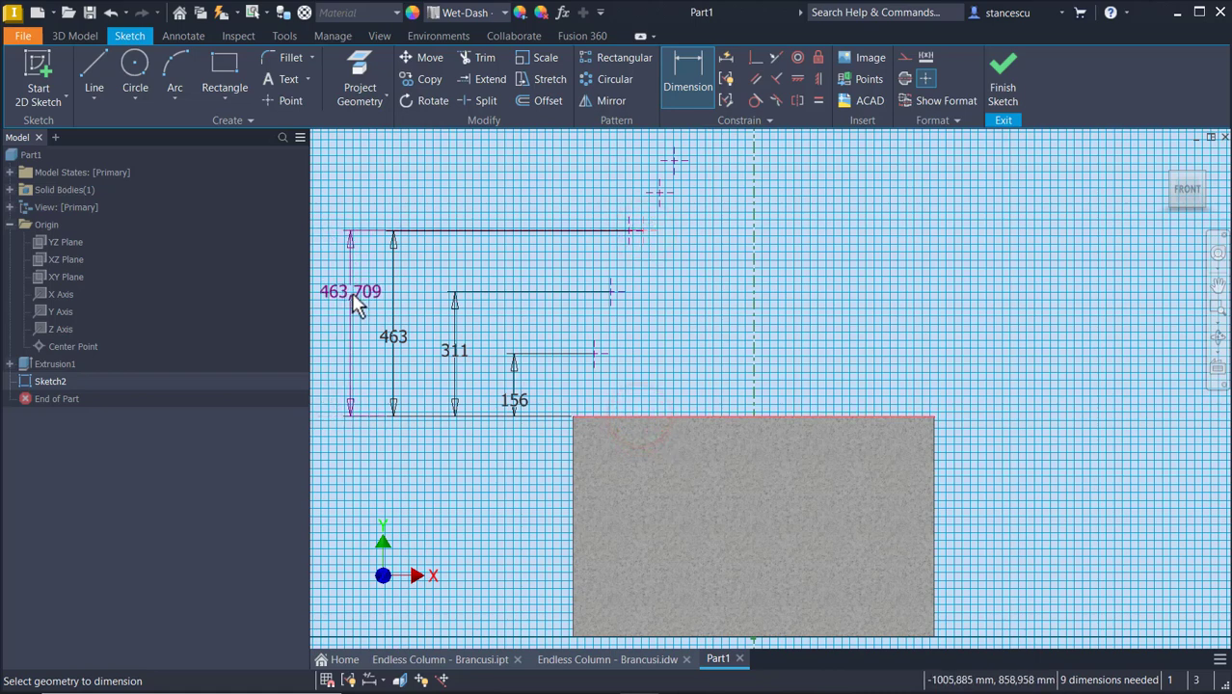
left_click(352, 295)
type("6")
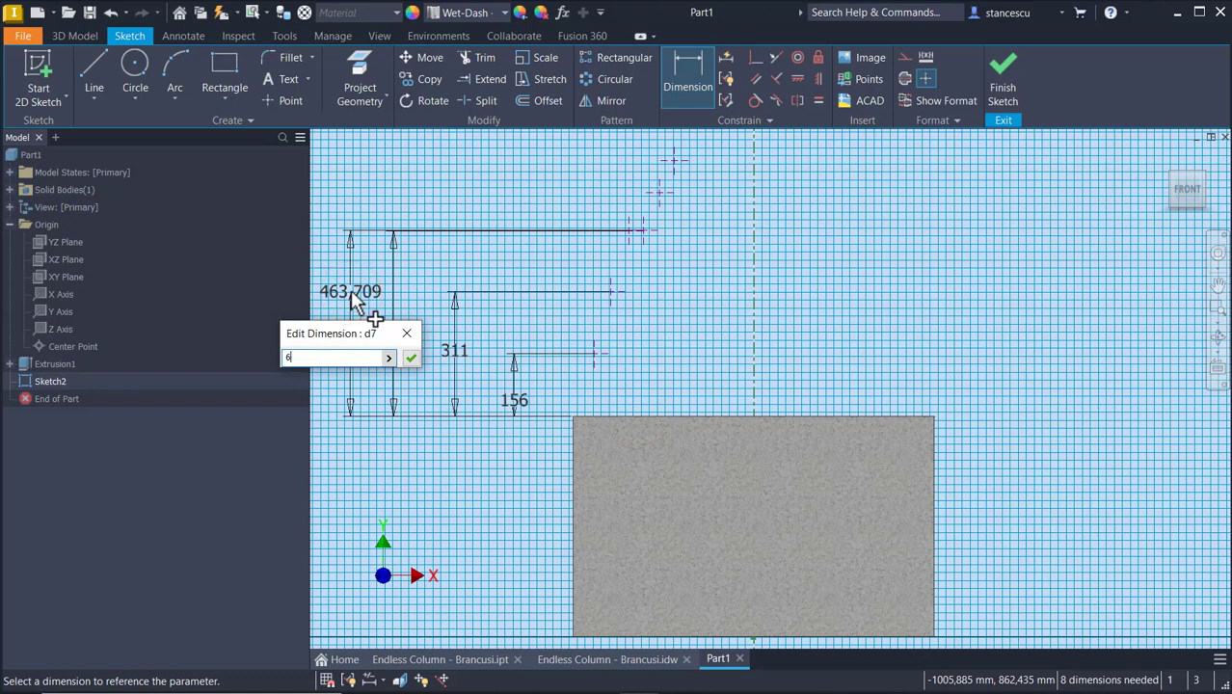
type("12")
key("Return")
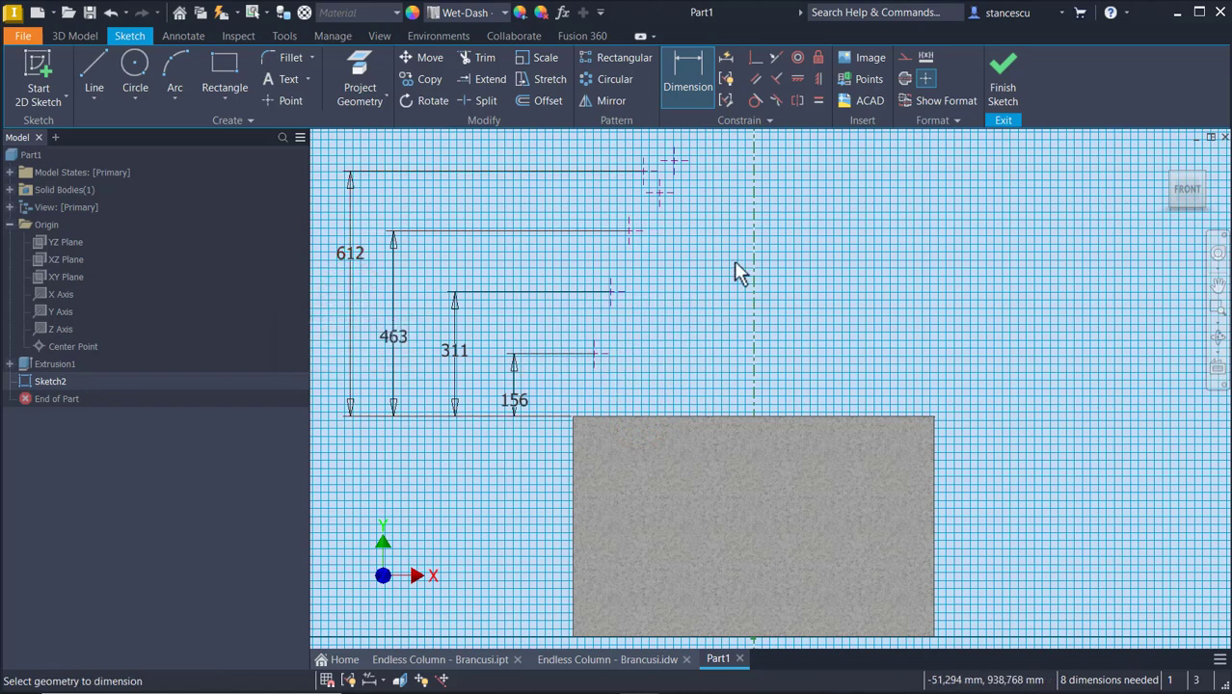
Dimension the fifth sketch point 758 mm above the block's top edge.
middle_click_drag(738, 324, 775, 442)
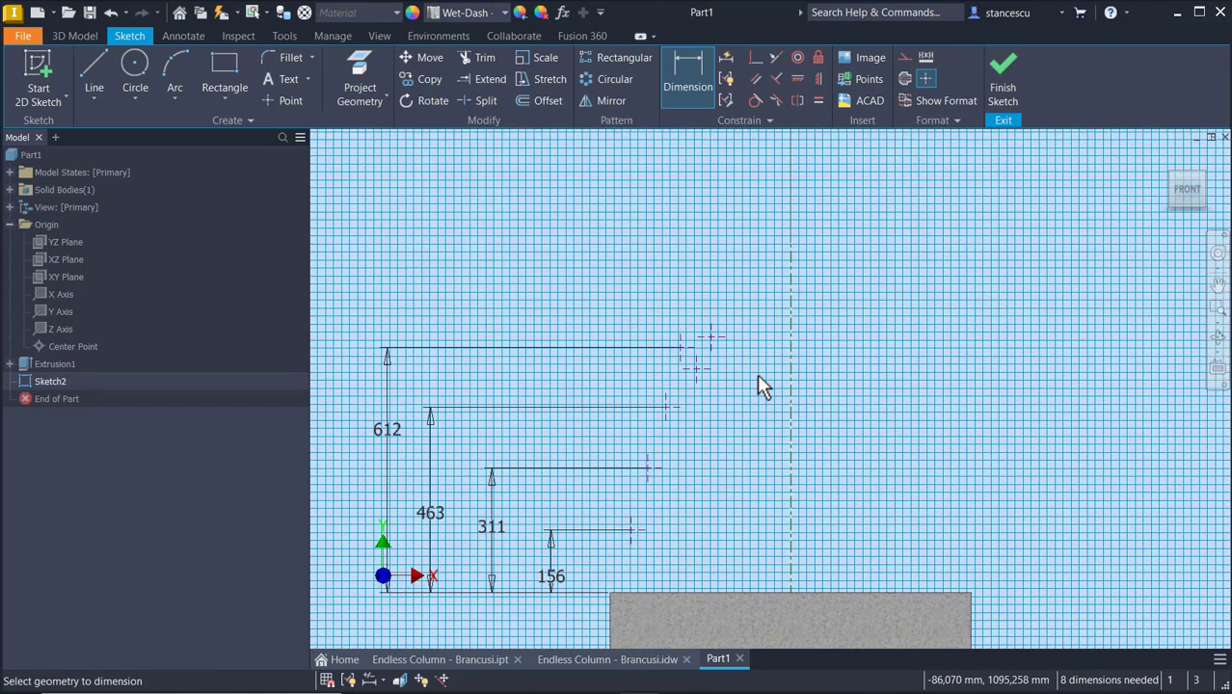
left_click(688, 371)
left_click(670, 589)
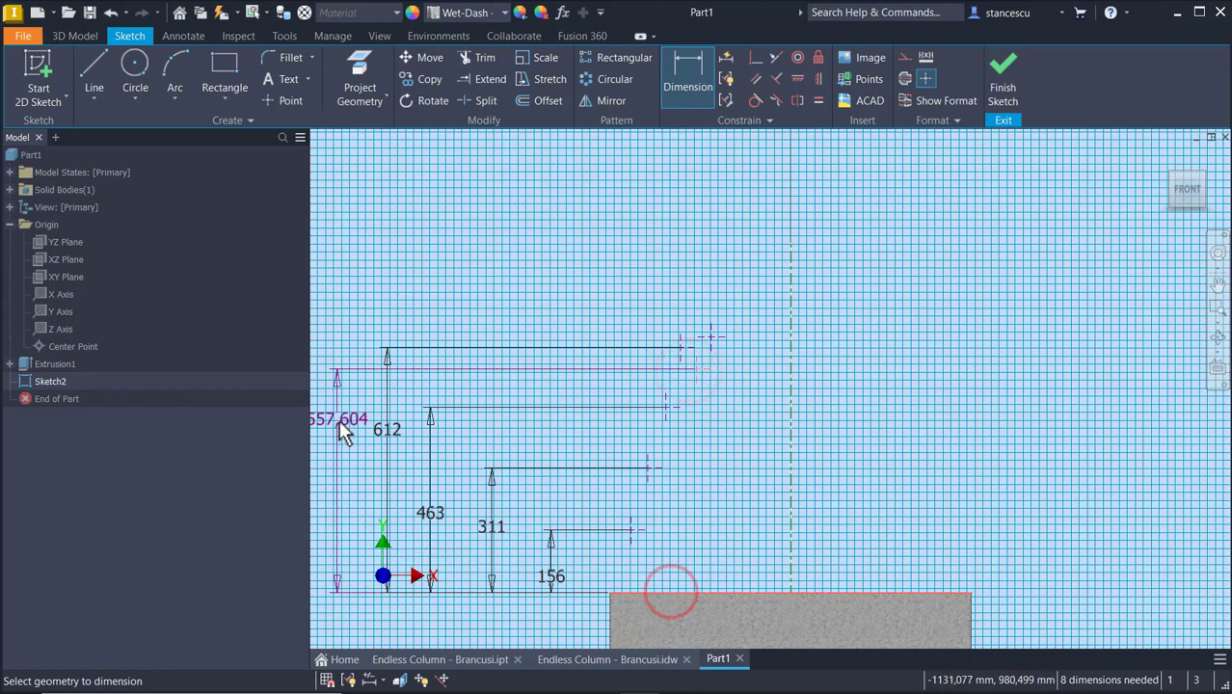
left_click(337, 421)
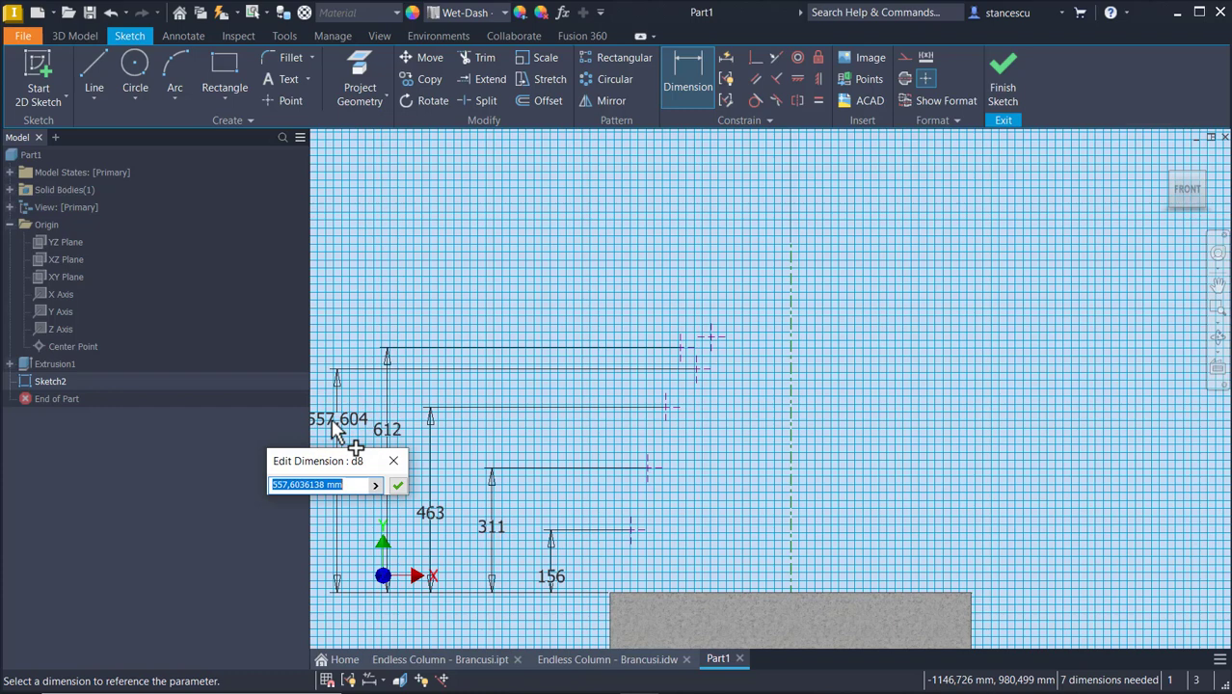
type("758")
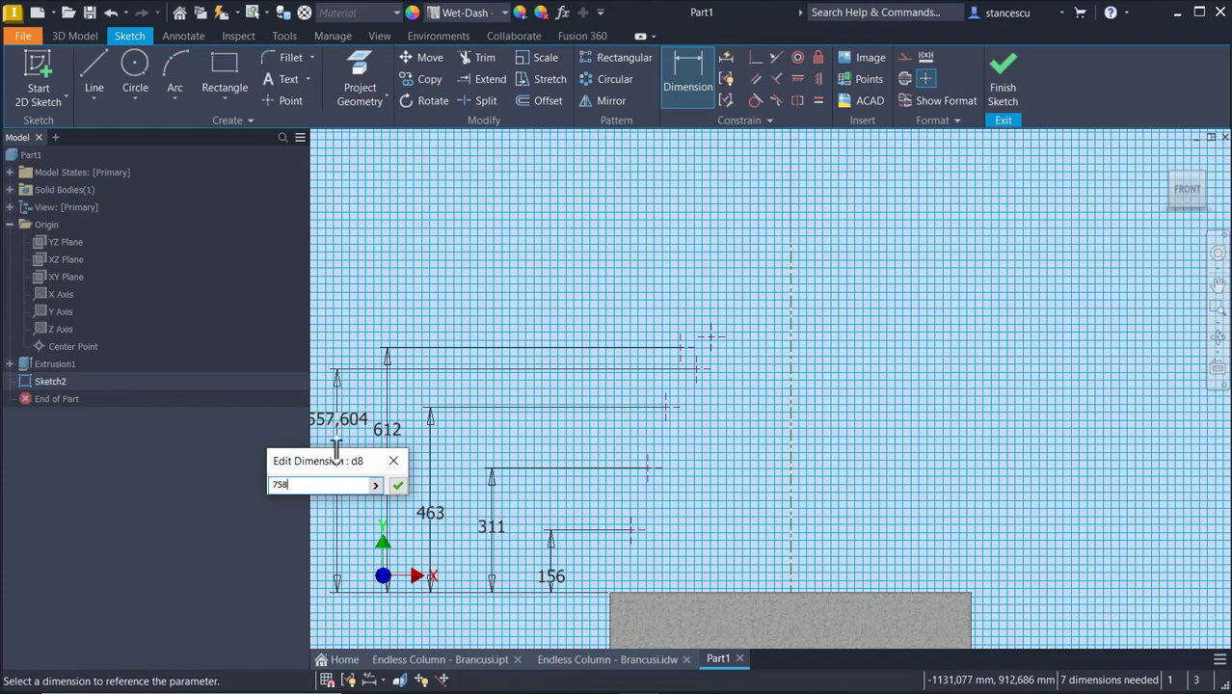
left_click(397, 485)
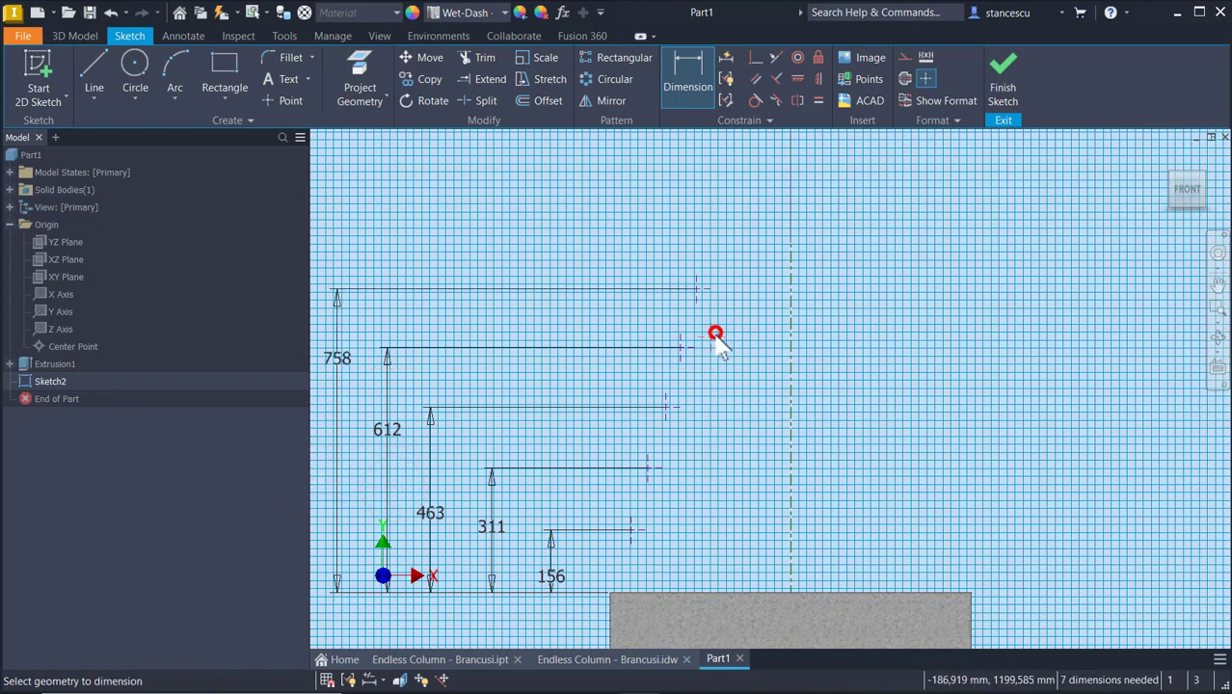
Dimension the sixth sketch point 900 mm above the block's top edge.
left_click(673, 590)
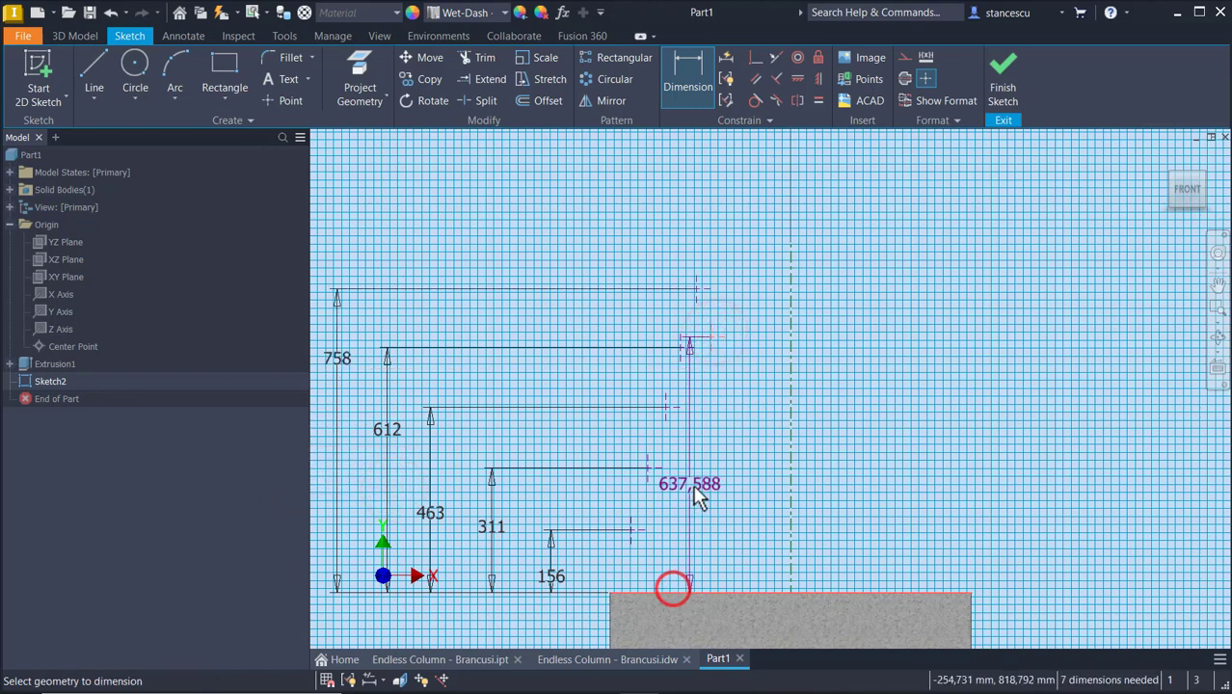
middle_click_drag(699, 496, 796, 458)
left_click(395, 397)
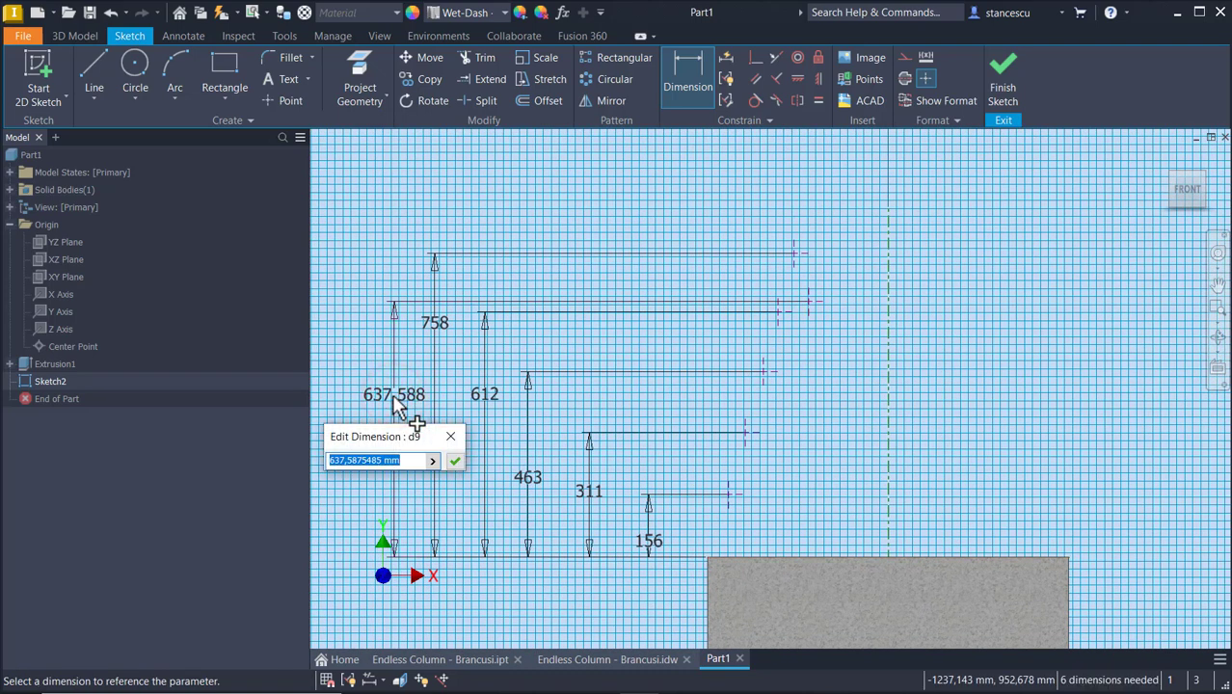
type("900")
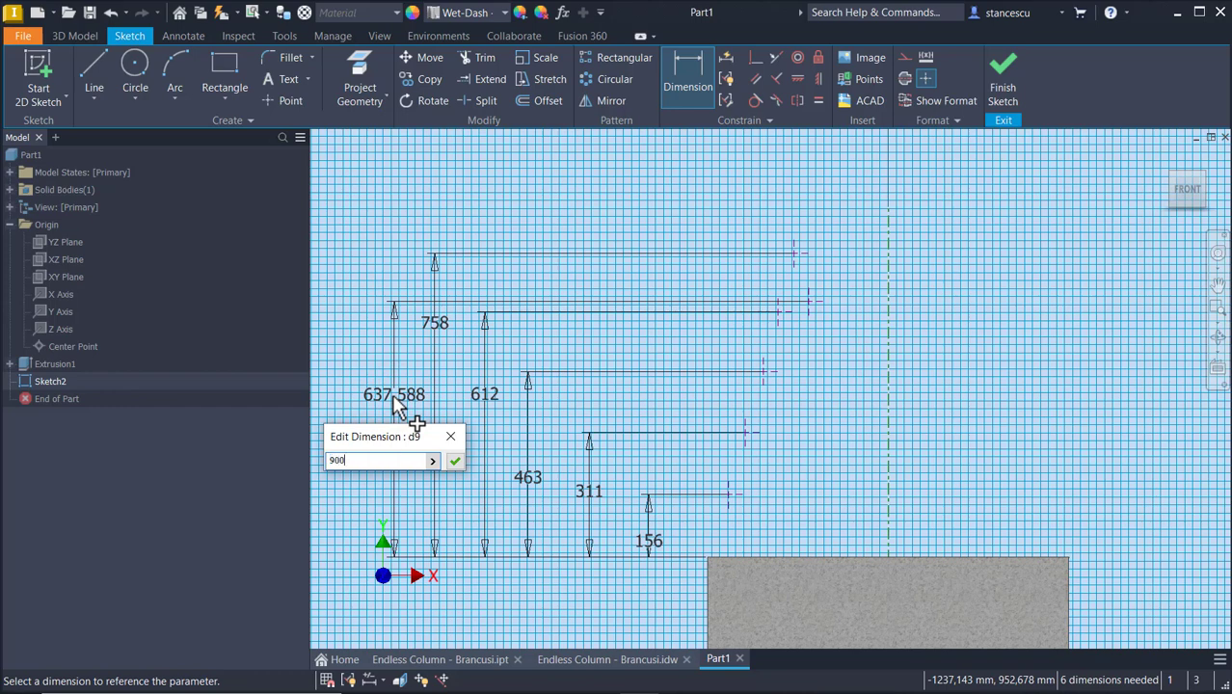
key("Return")
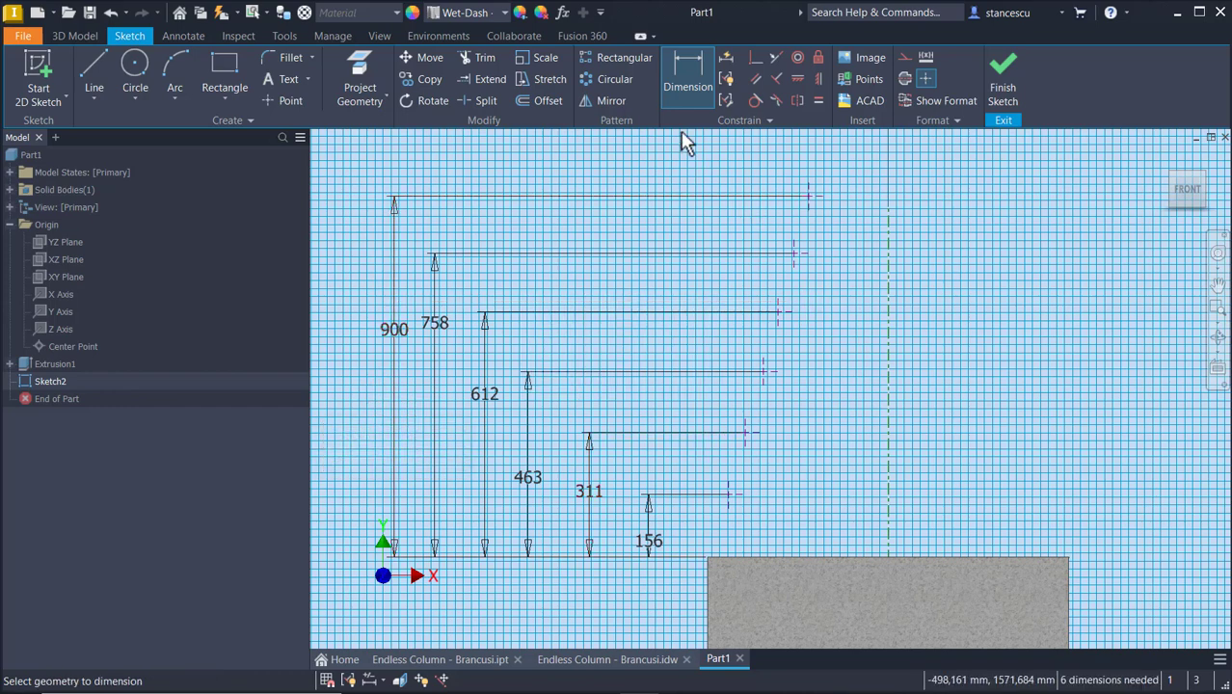
Add a diameter dimension of 854 mm from the lowest sketch point about the vertical centerline.
left_click(728, 497)
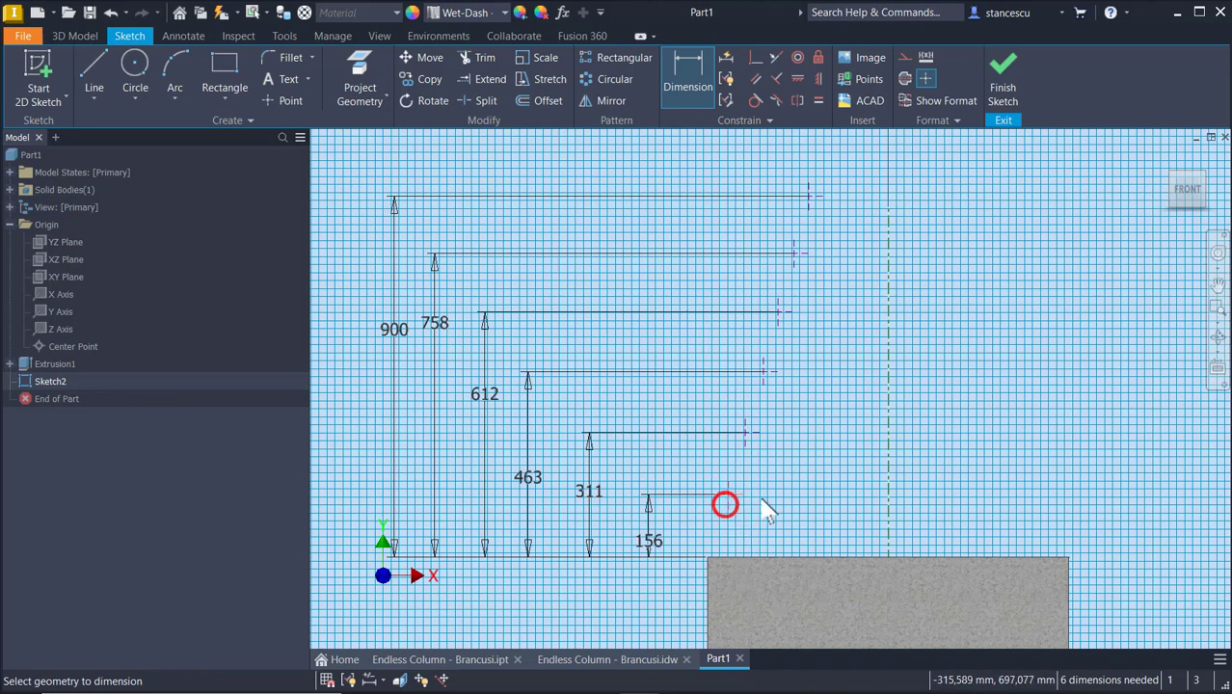
left_click(886, 501)
middle_click_drag(852, 206, 831, 481)
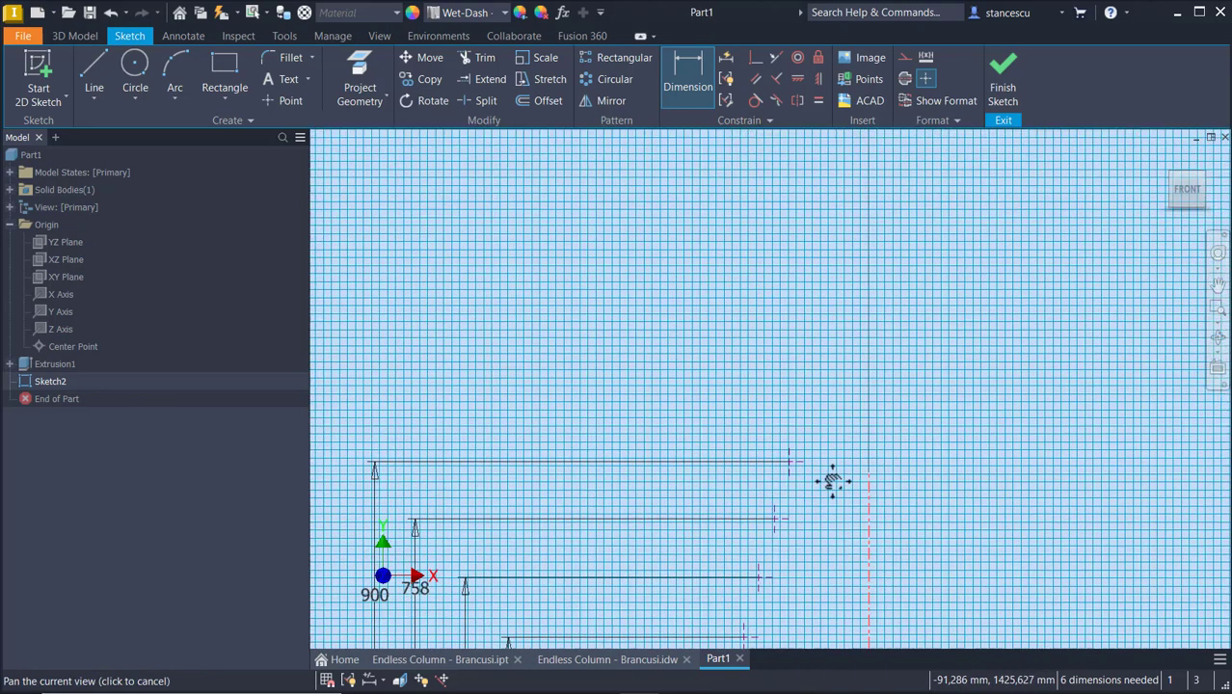
left_click(826, 309)
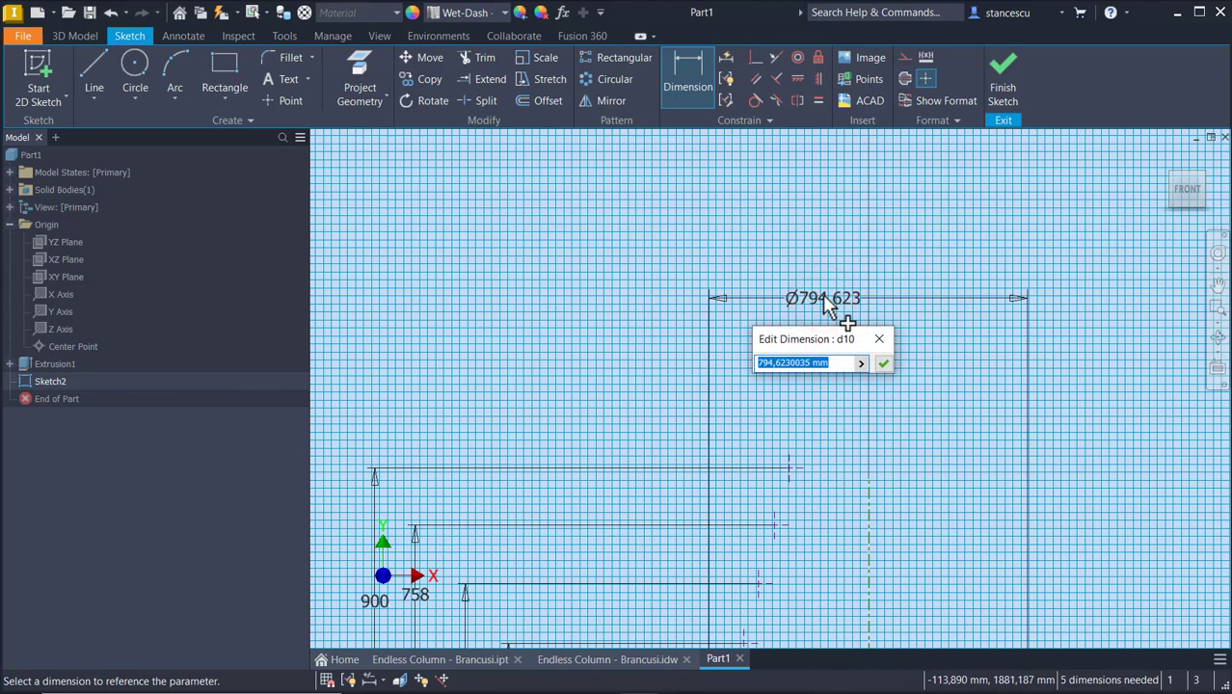
type("854")
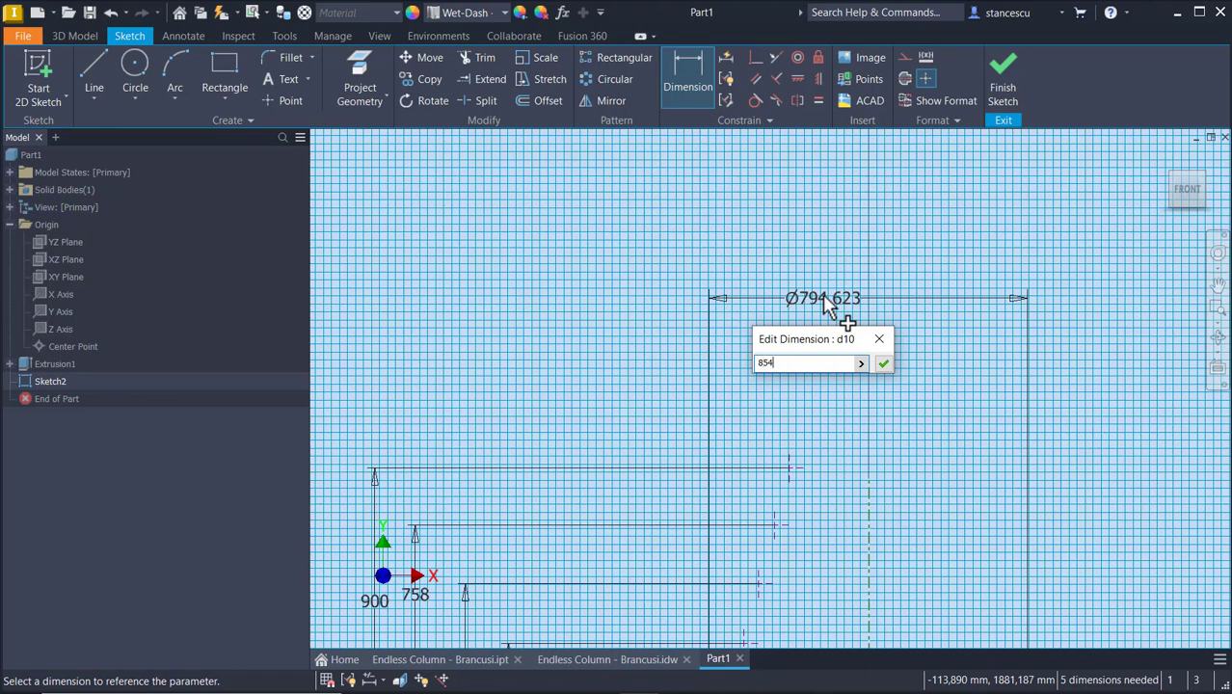
key("Return")
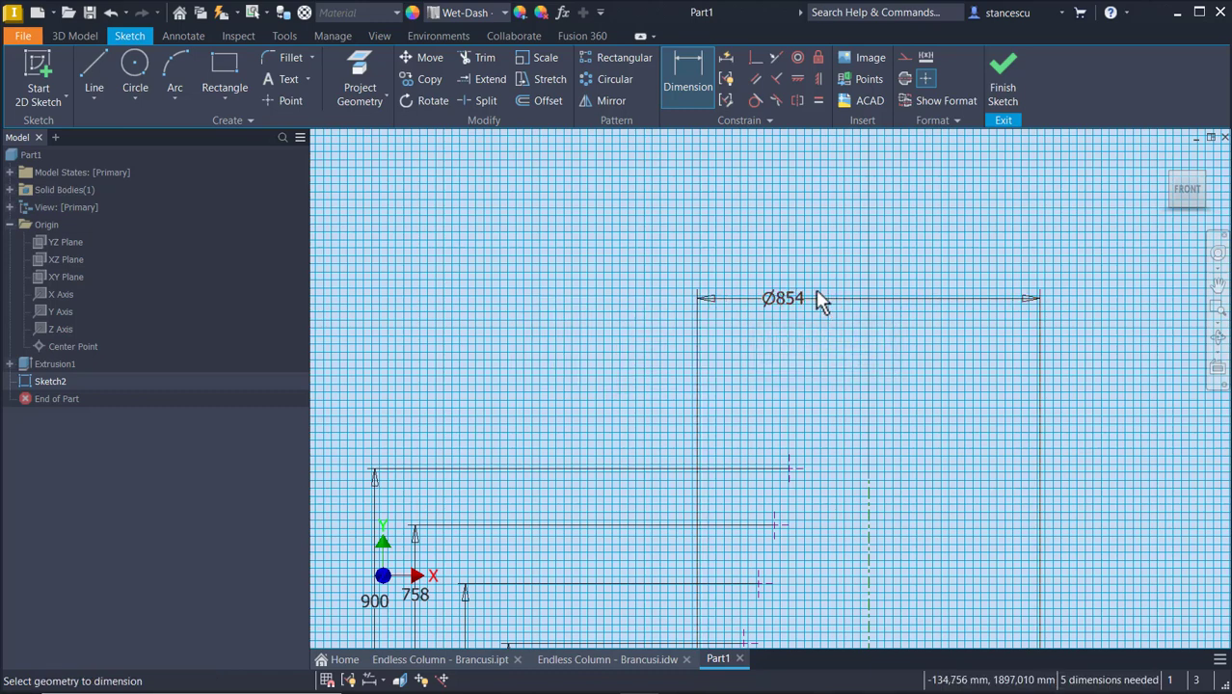
Add a 796 mm diameter dimension from the second-lowest sketch point about the centerline.
middle_click_drag(820, 297, 825, 242)
scroll(847, 333, "up", 3)
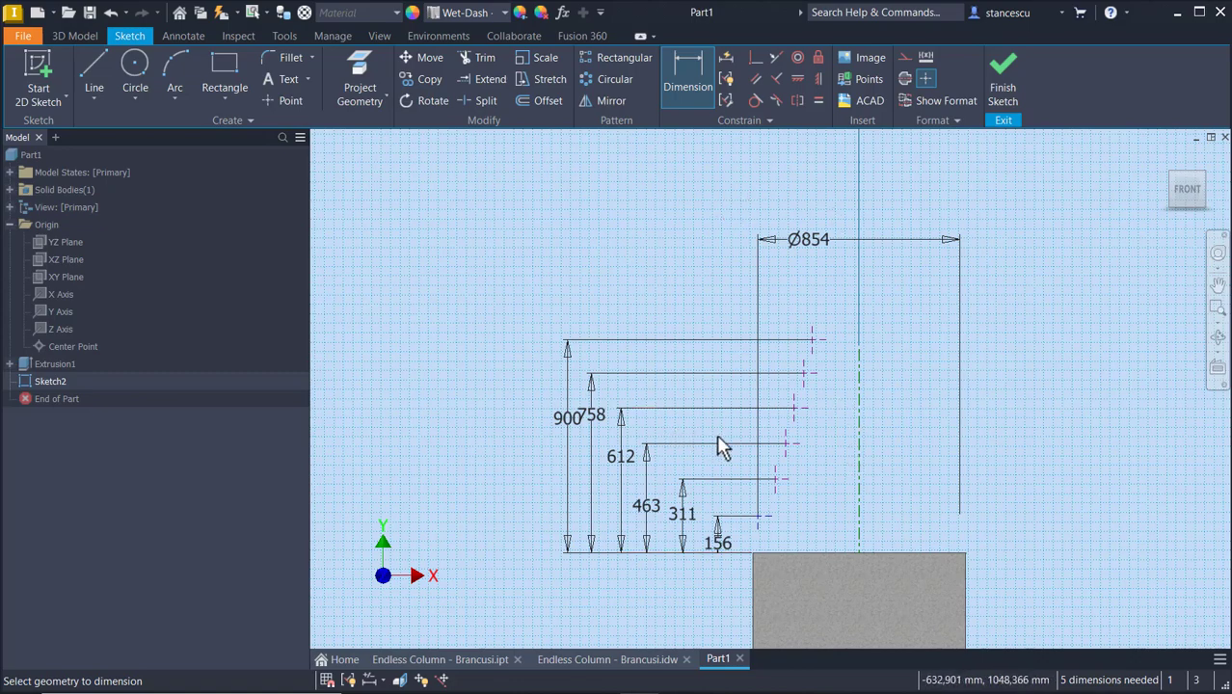
left_click(773, 488)
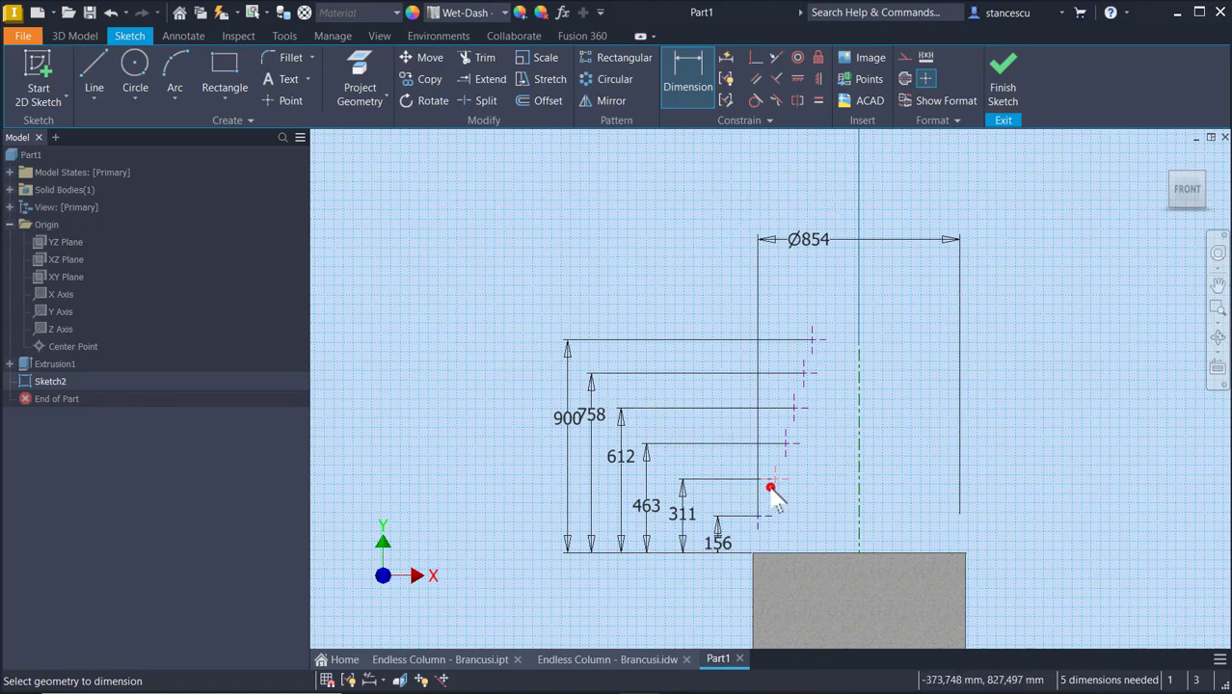
left_click(860, 503)
left_click(834, 262)
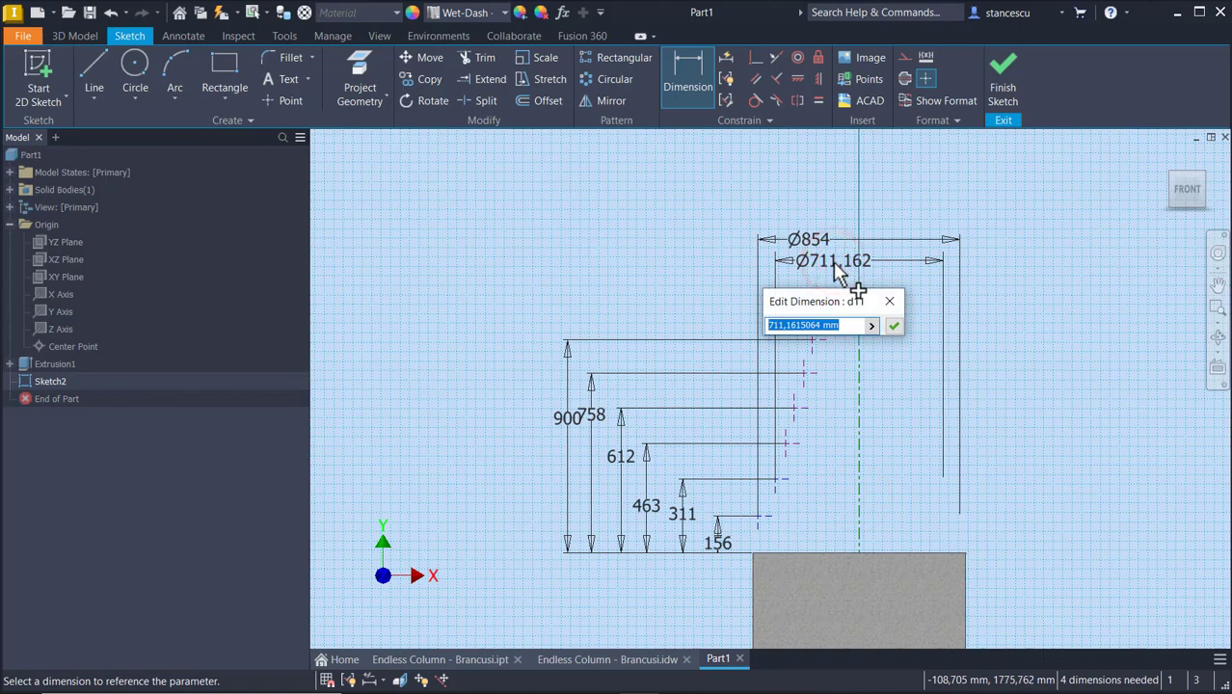
type("796")
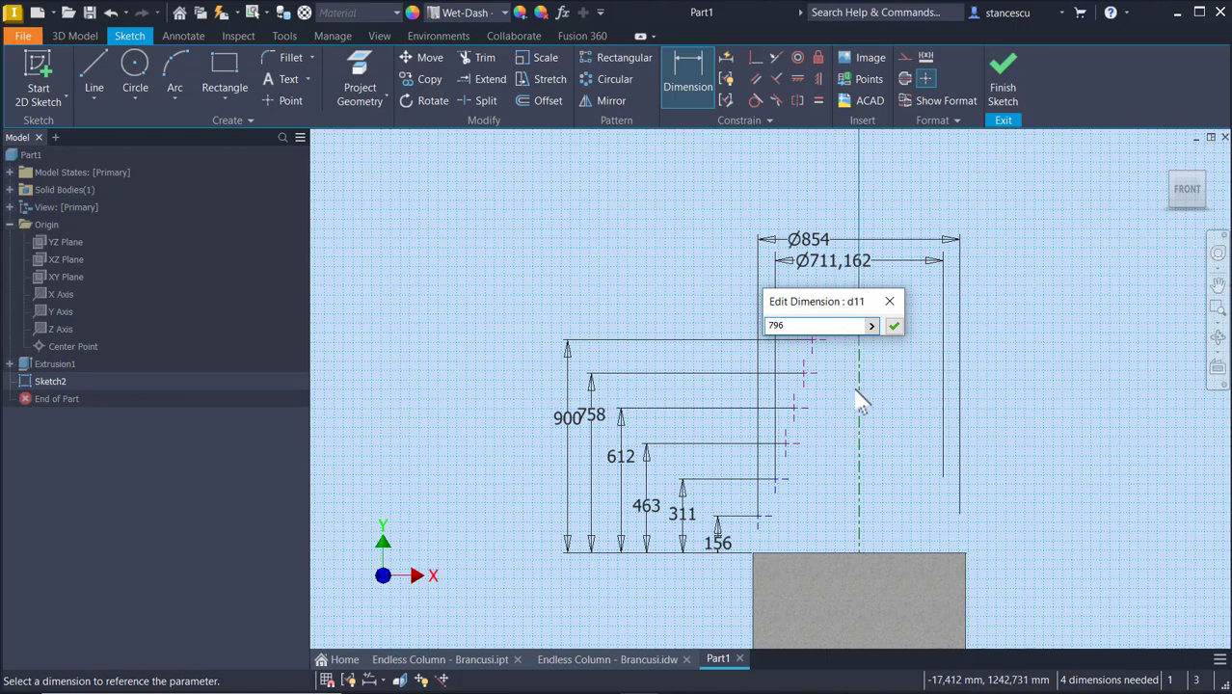
key("Return")
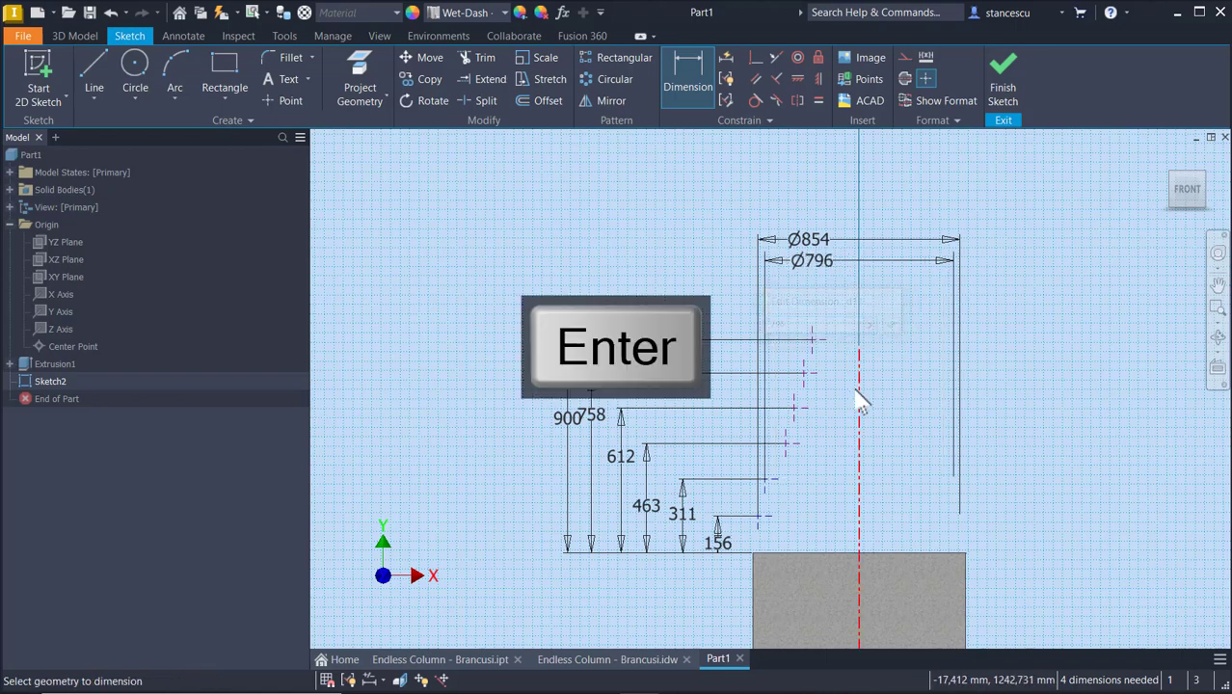
Add a 726 mm diameter dimension between the third sketch point, 463 mm above the block, and the centerline.
left_click(790, 440)
left_click(854, 455)
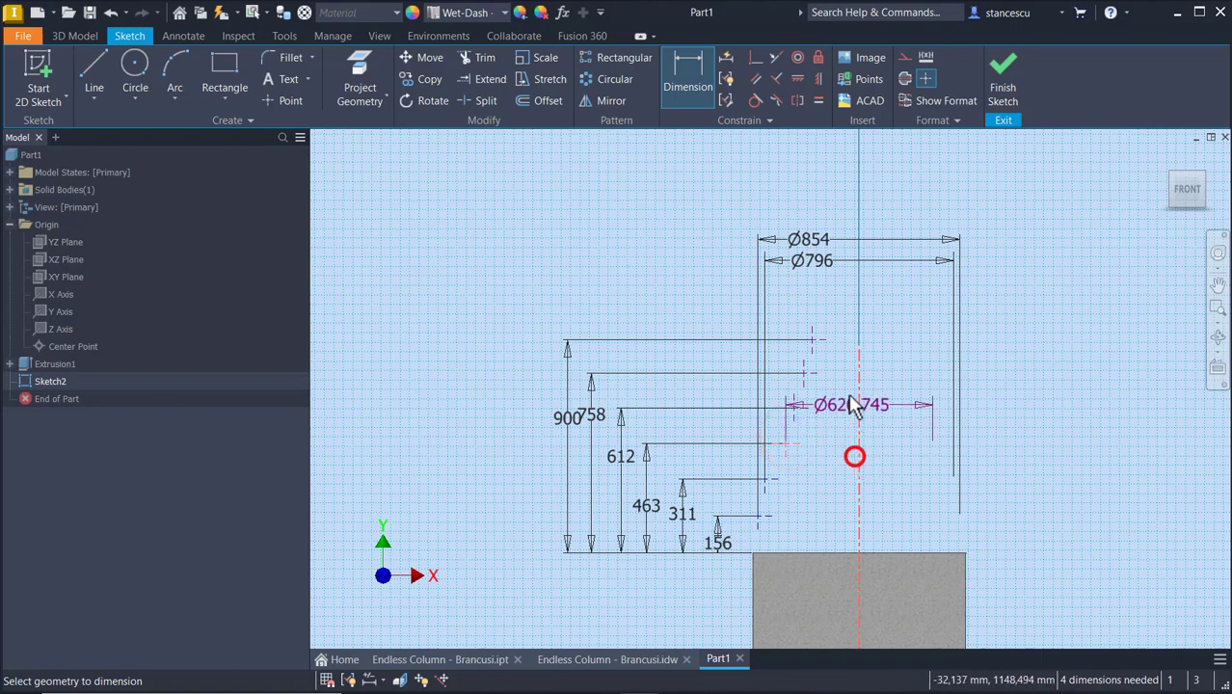
left_click(841, 305)
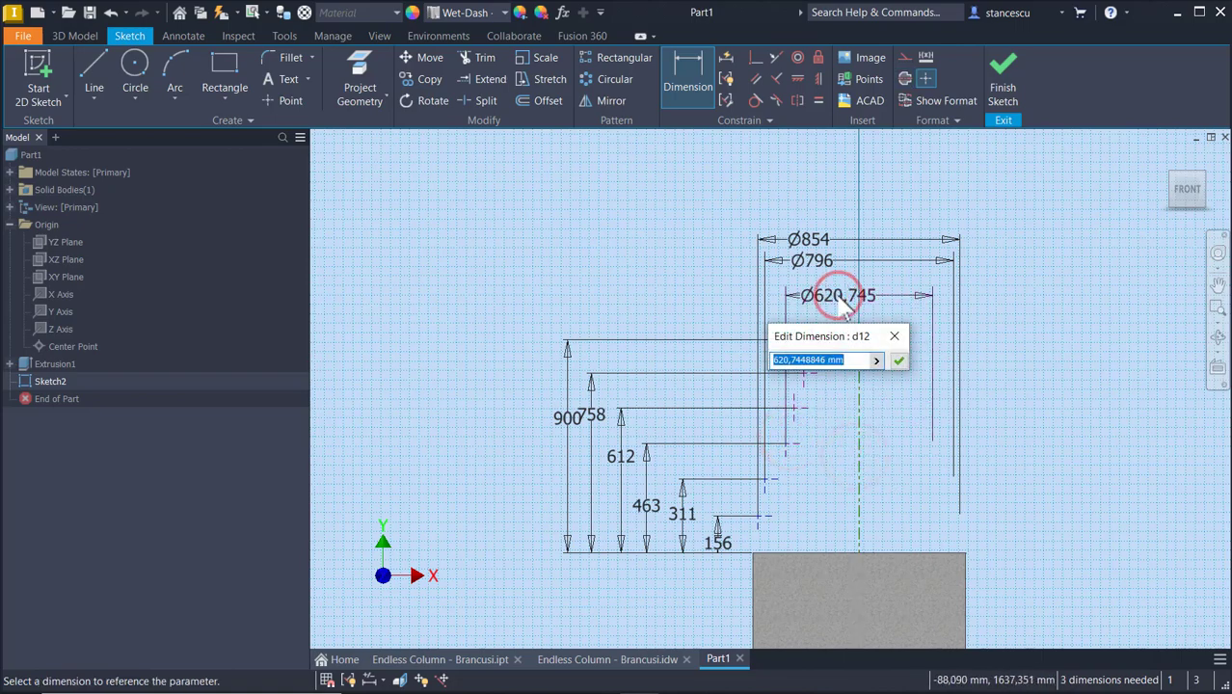
type("726")
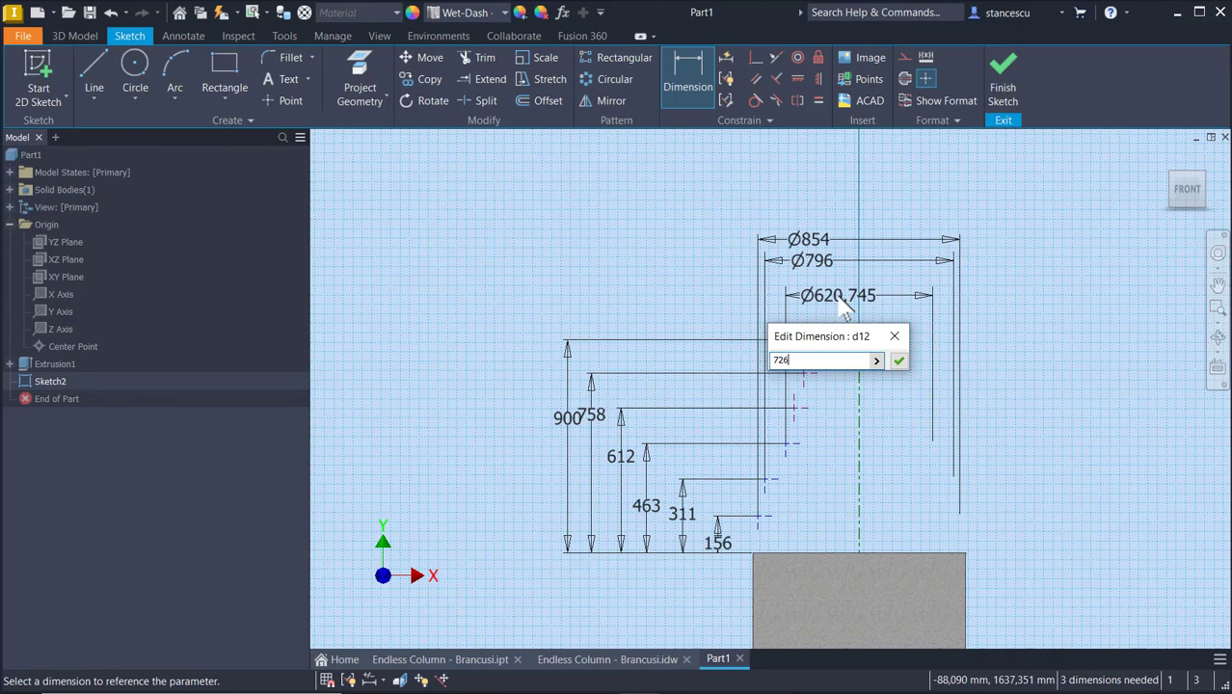
key("Return")
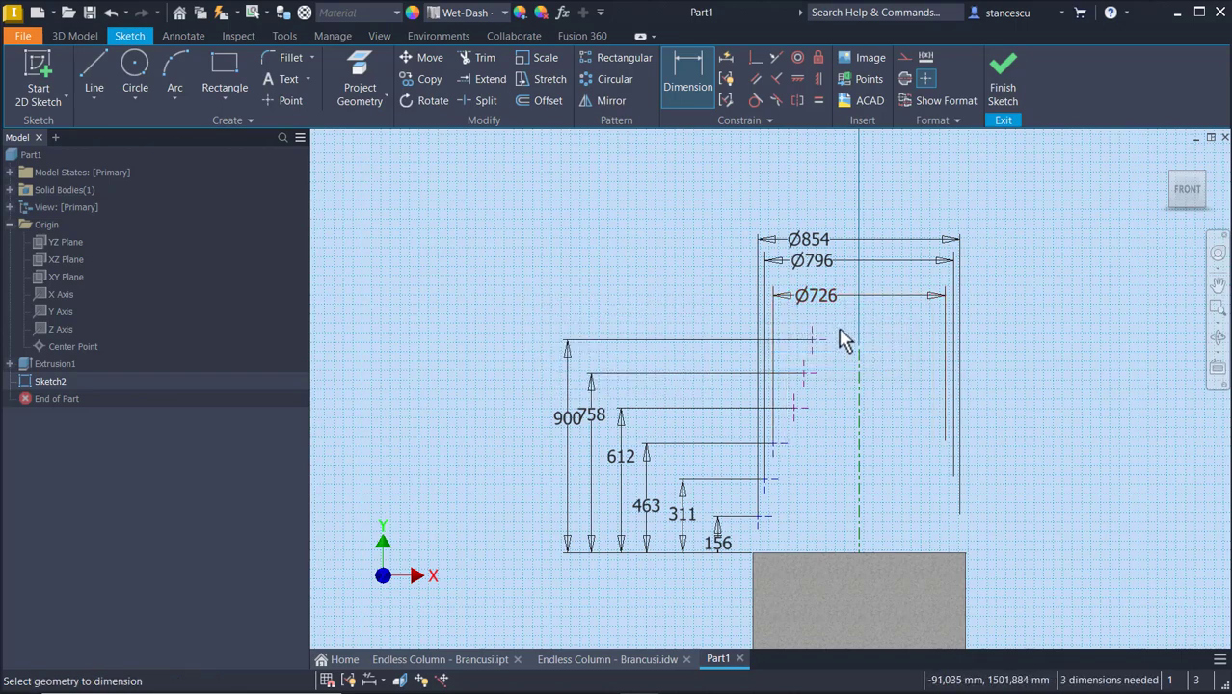
Add a 645 mm diameter dimension between the fourth sketch point, 612 mm above the block, and the centerline.
left_click(800, 405)
left_click(857, 435)
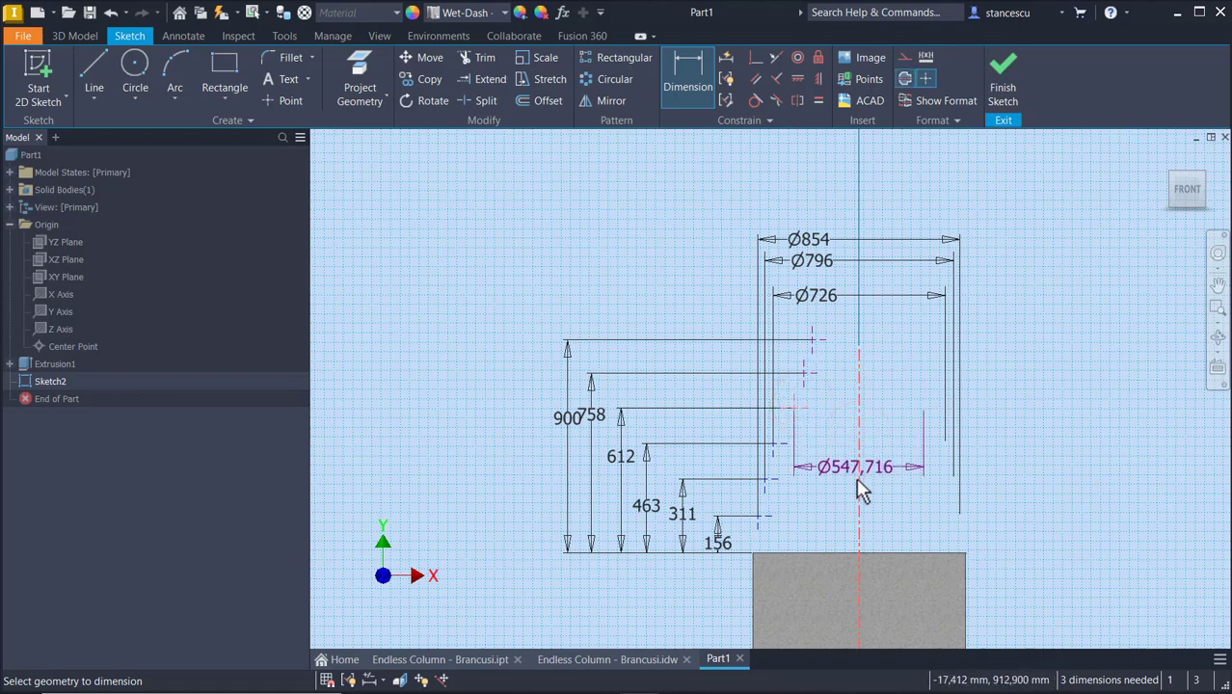
left_click(855, 520)
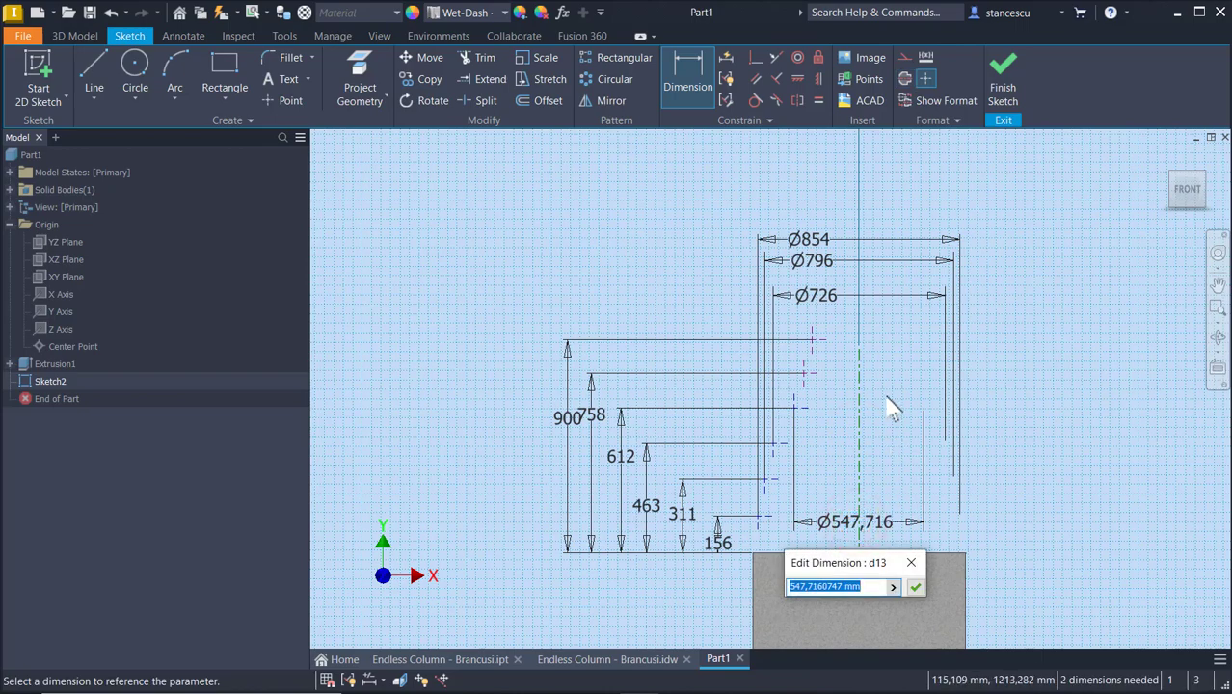
type("645")
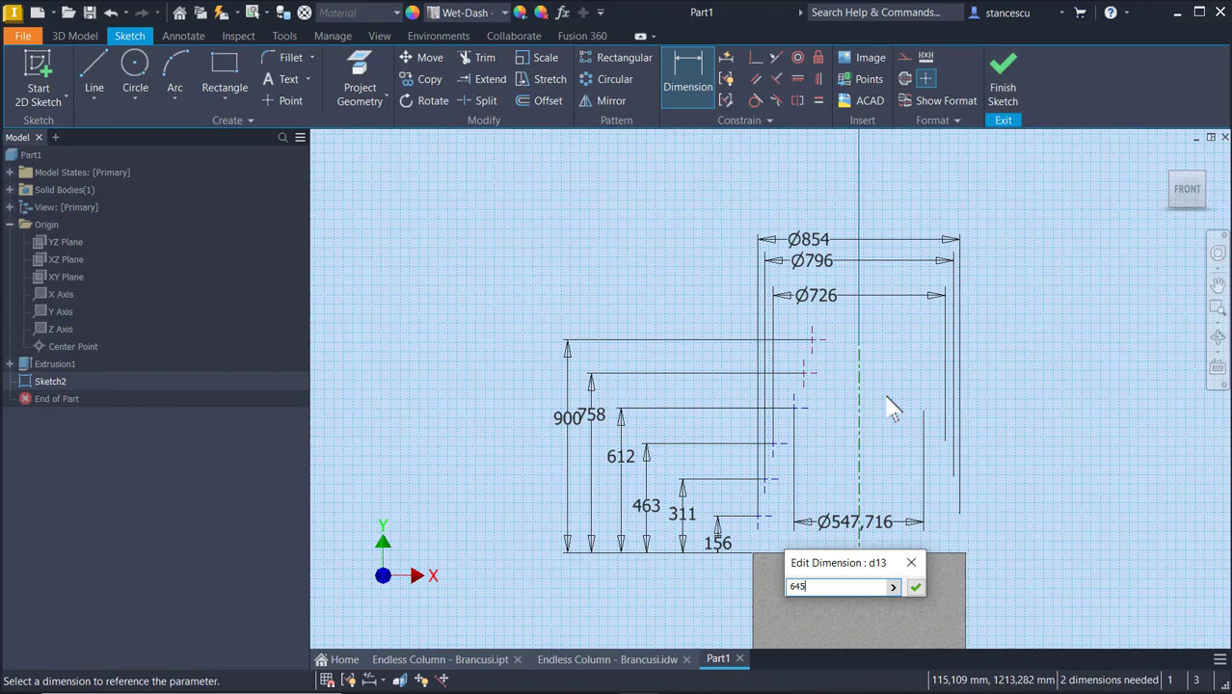
key("Return")
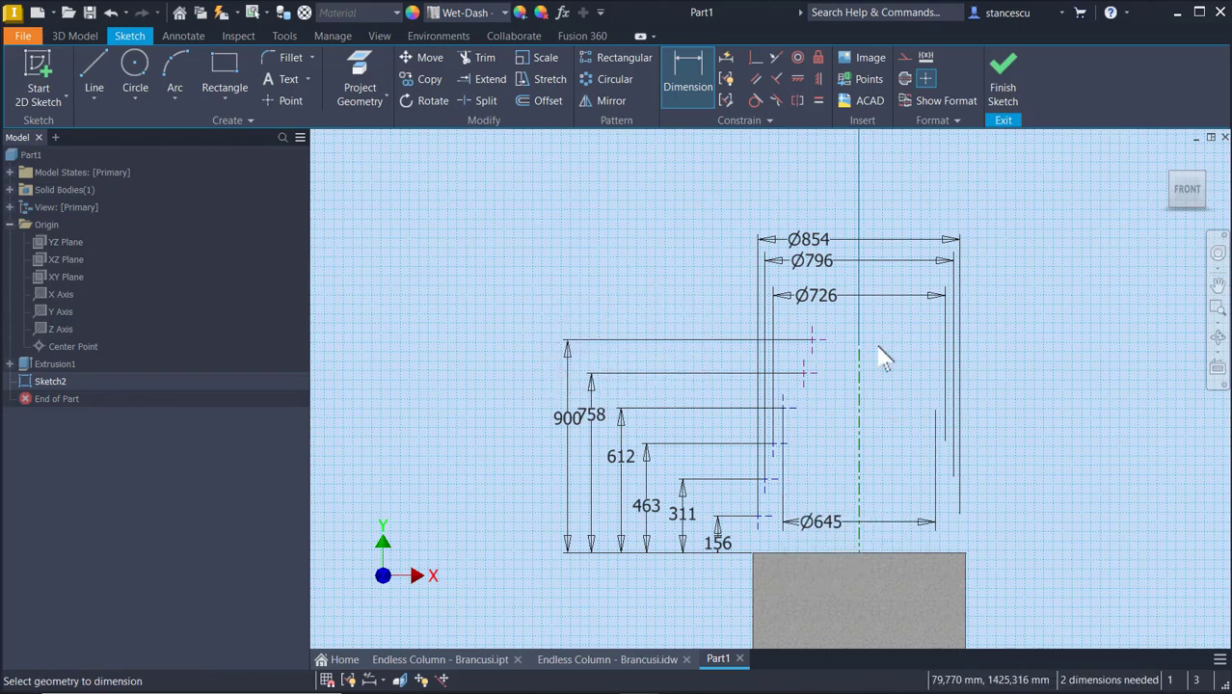
Add a 553 mm diameter dimension between the fifth sketch point, 758 mm above the block, and the centerline.
left_click(803, 374)
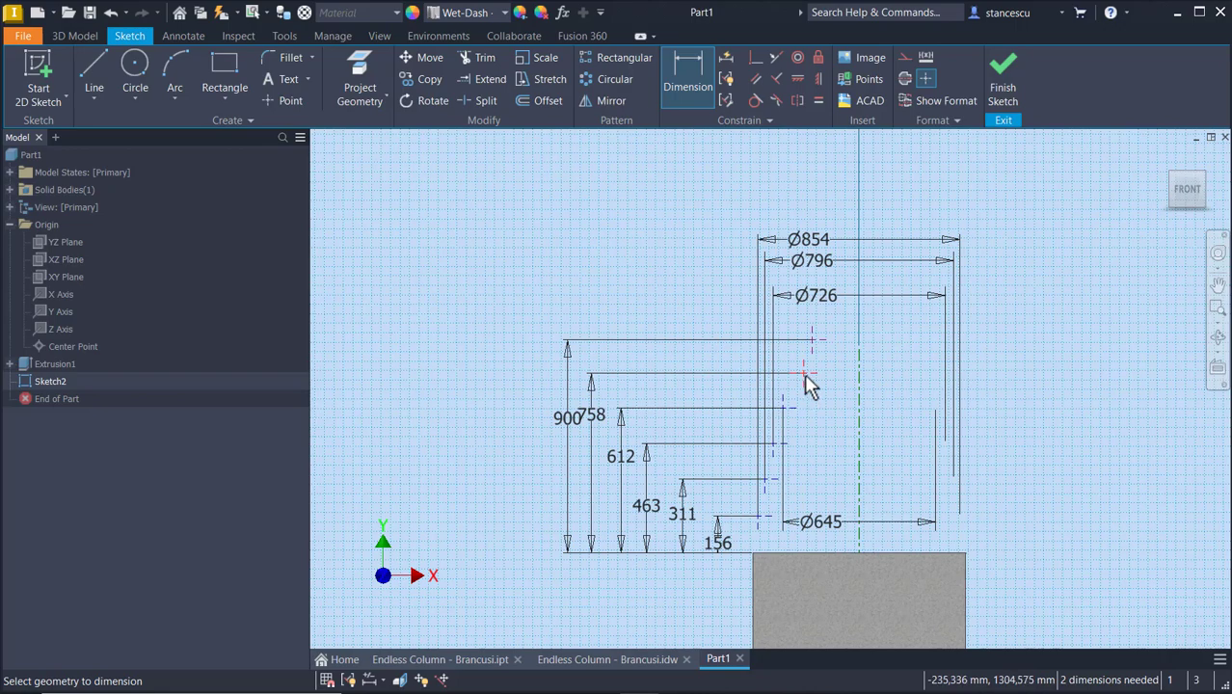
left_click(857, 476)
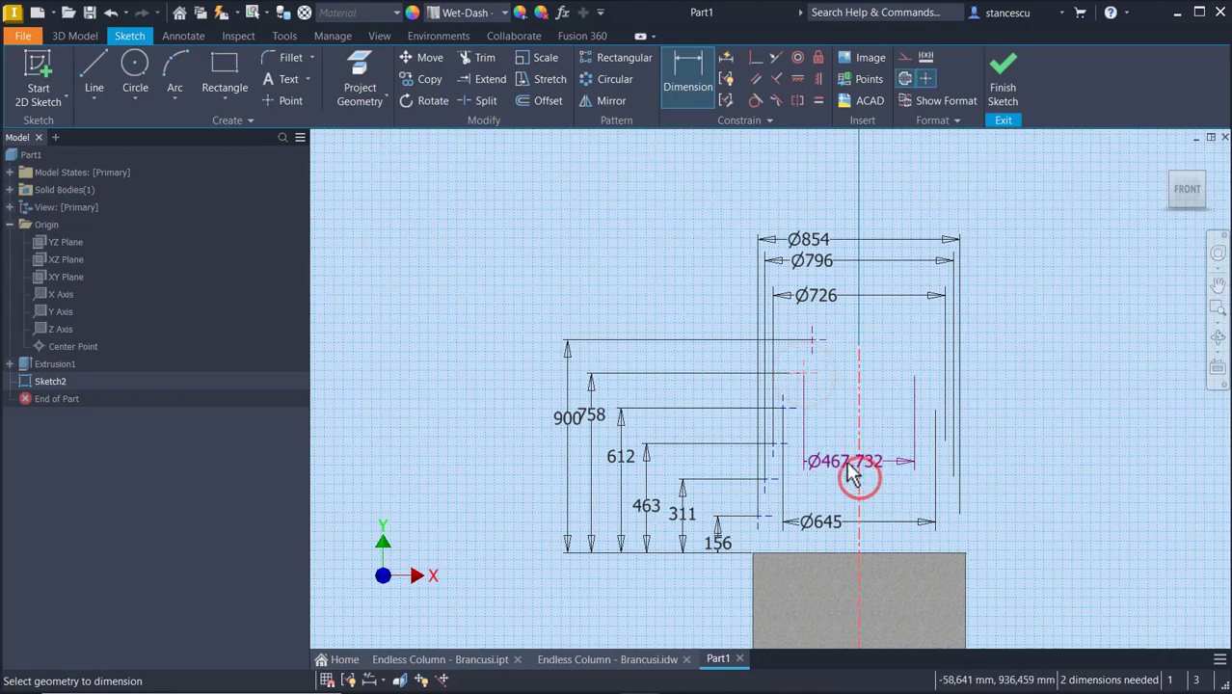
left_click(843, 460)
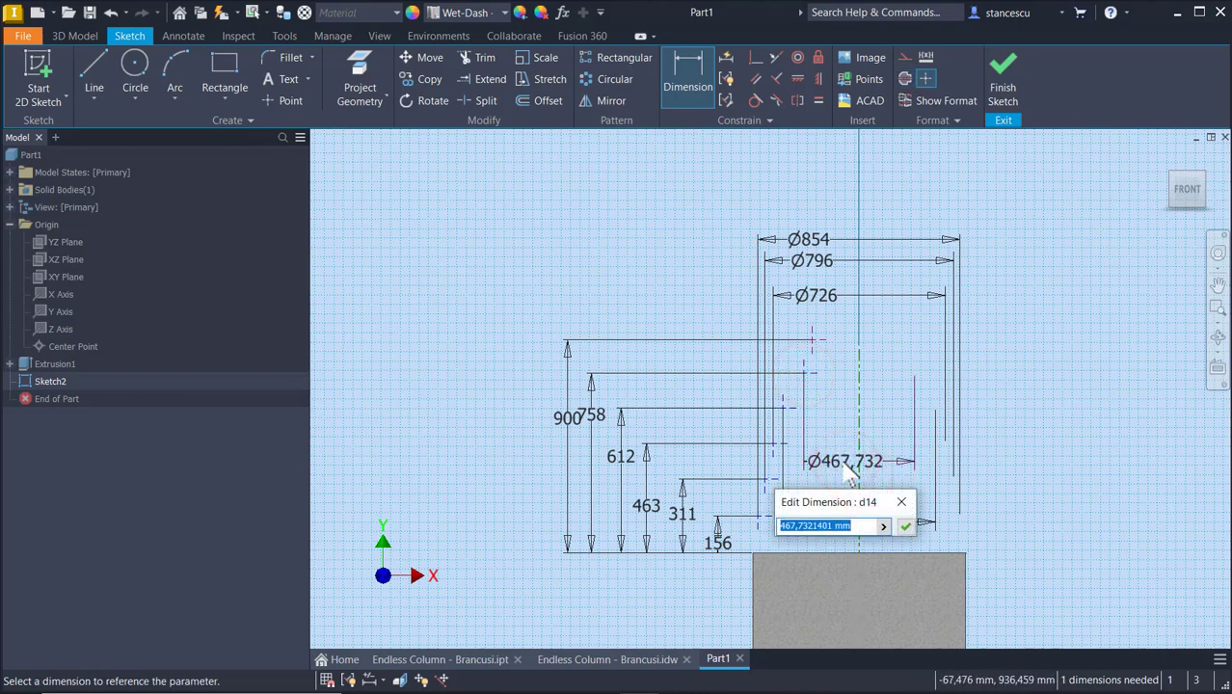
type("5")
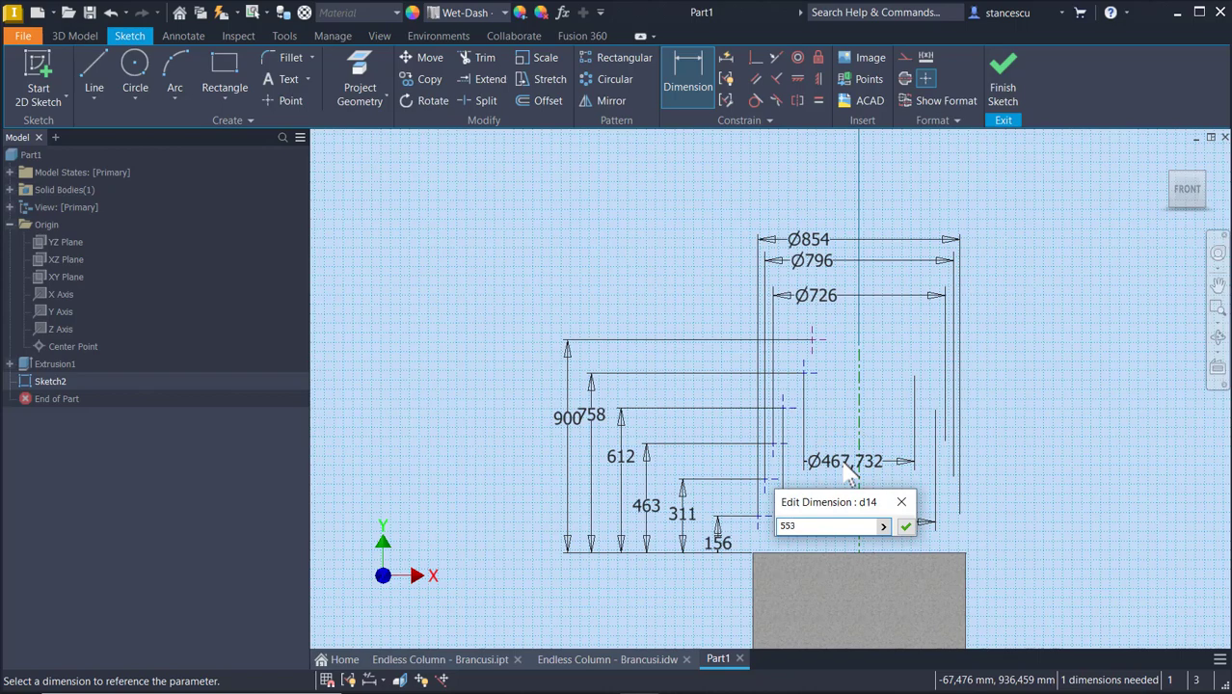
type("53")
key("Return")
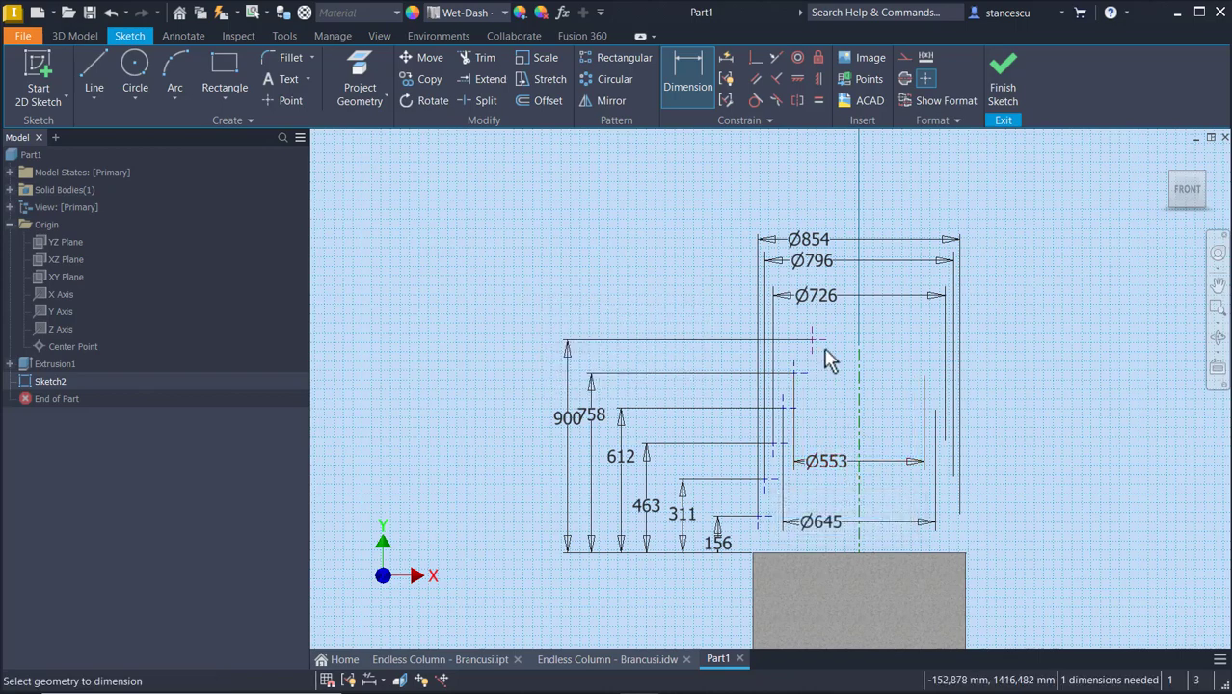
Add a 450 mm diameter dimension between the topmost sketch point, 900 mm above the block, and the centerline.
left_click(814, 335)
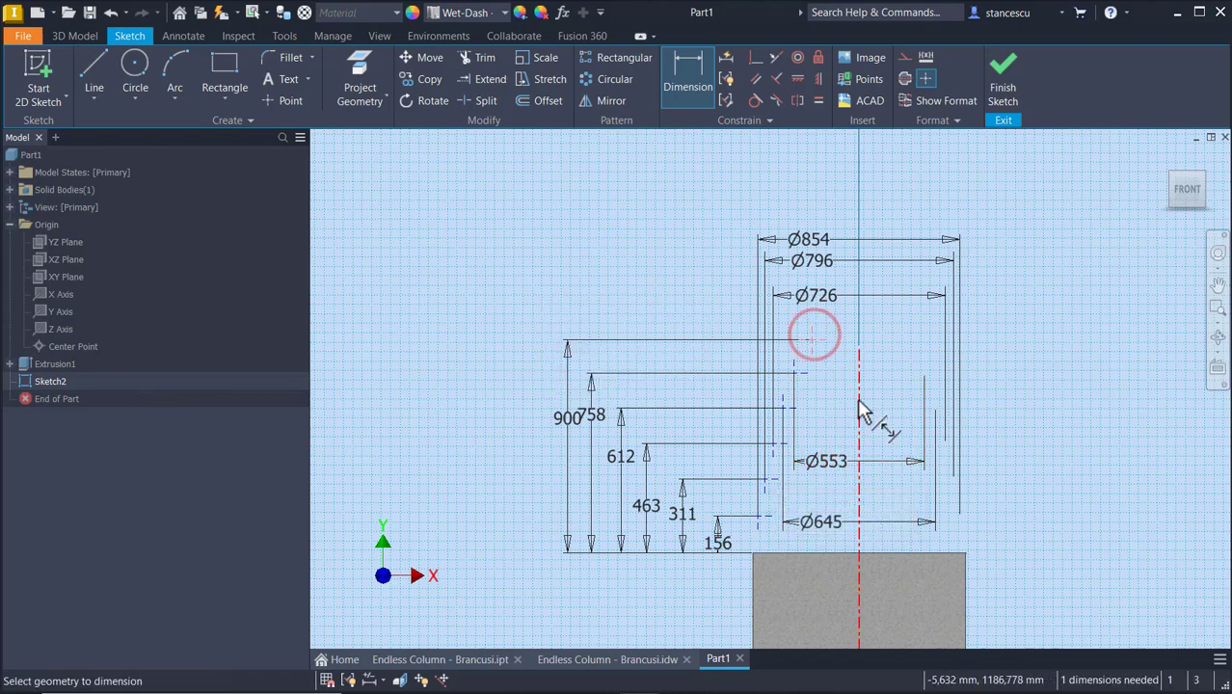
left_click(857, 397)
left_click(851, 390)
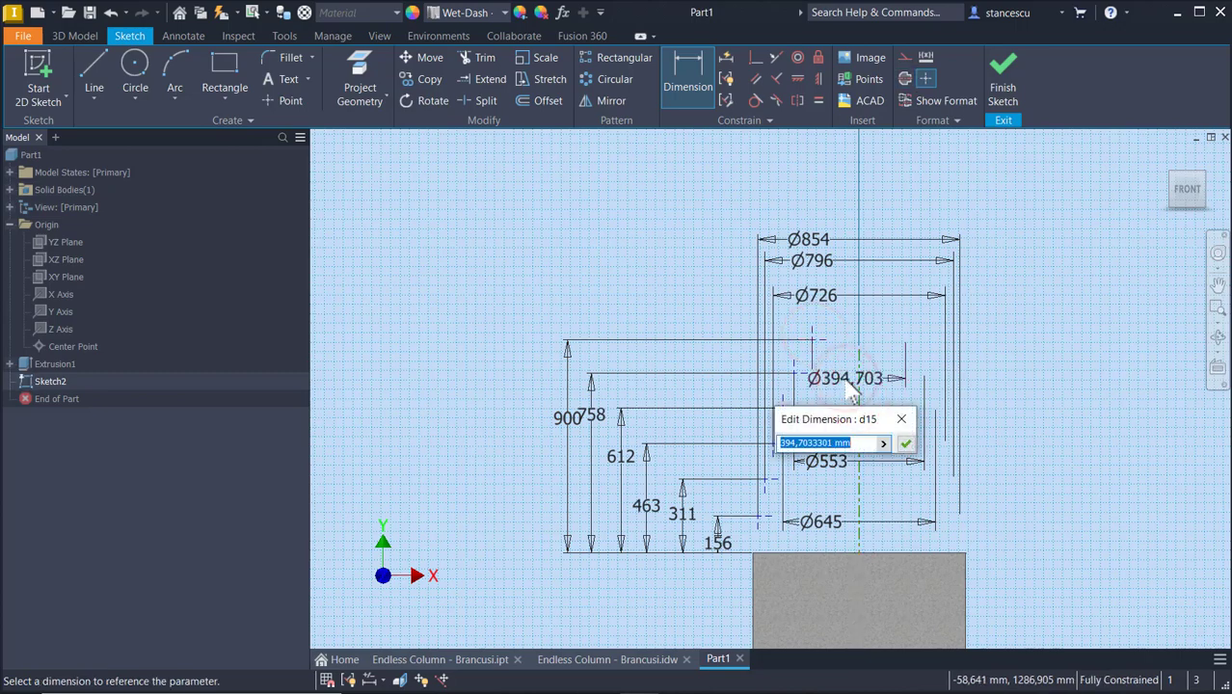
type("450")
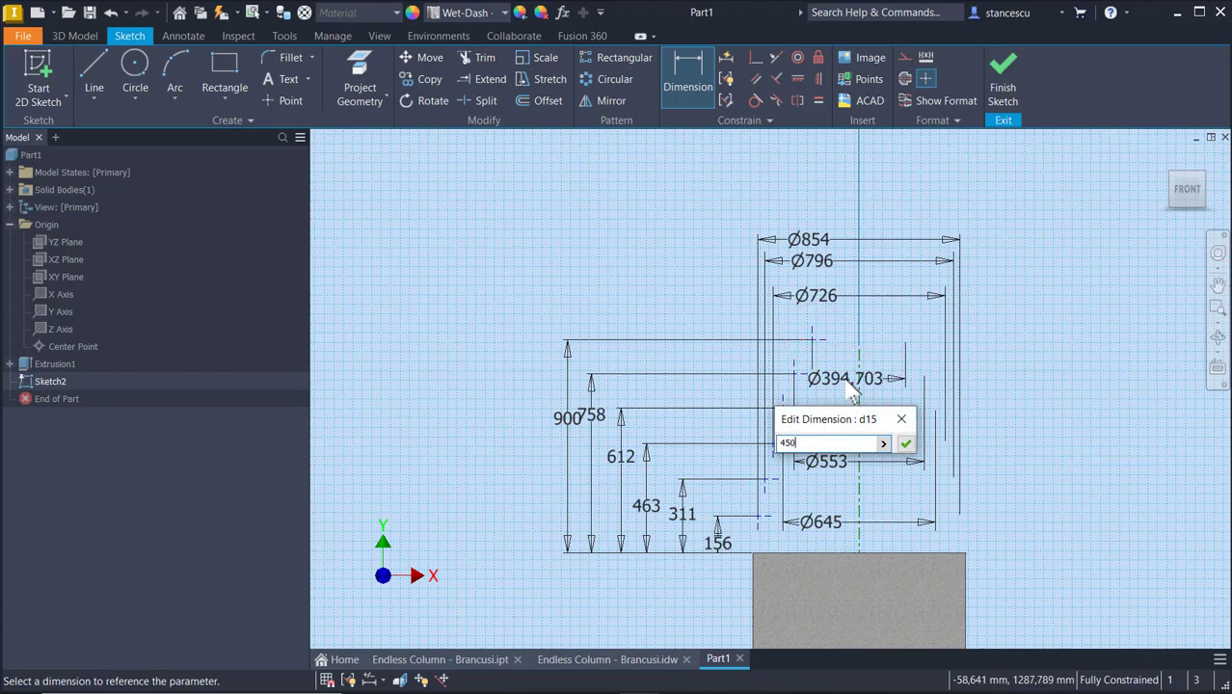
key("Return")
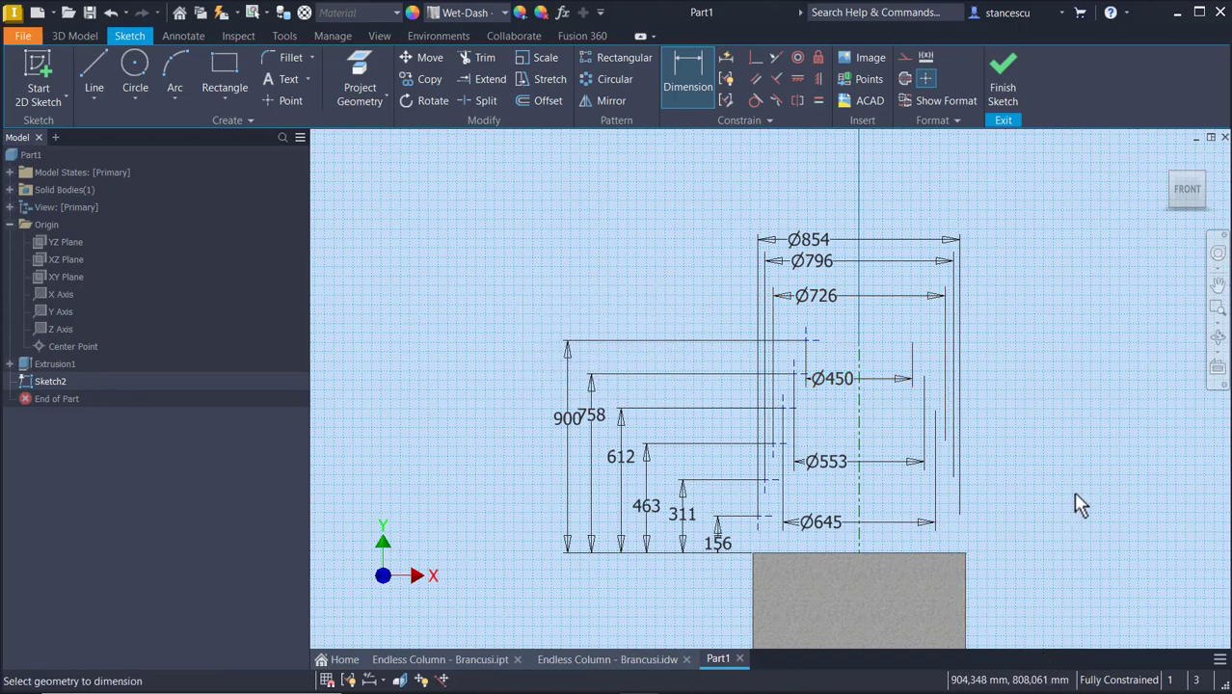
Draw an interpolation spline from the block's upper-left corner through the six dimensioned points, ending at the point 900 mm above the block.
left_click(102, 94)
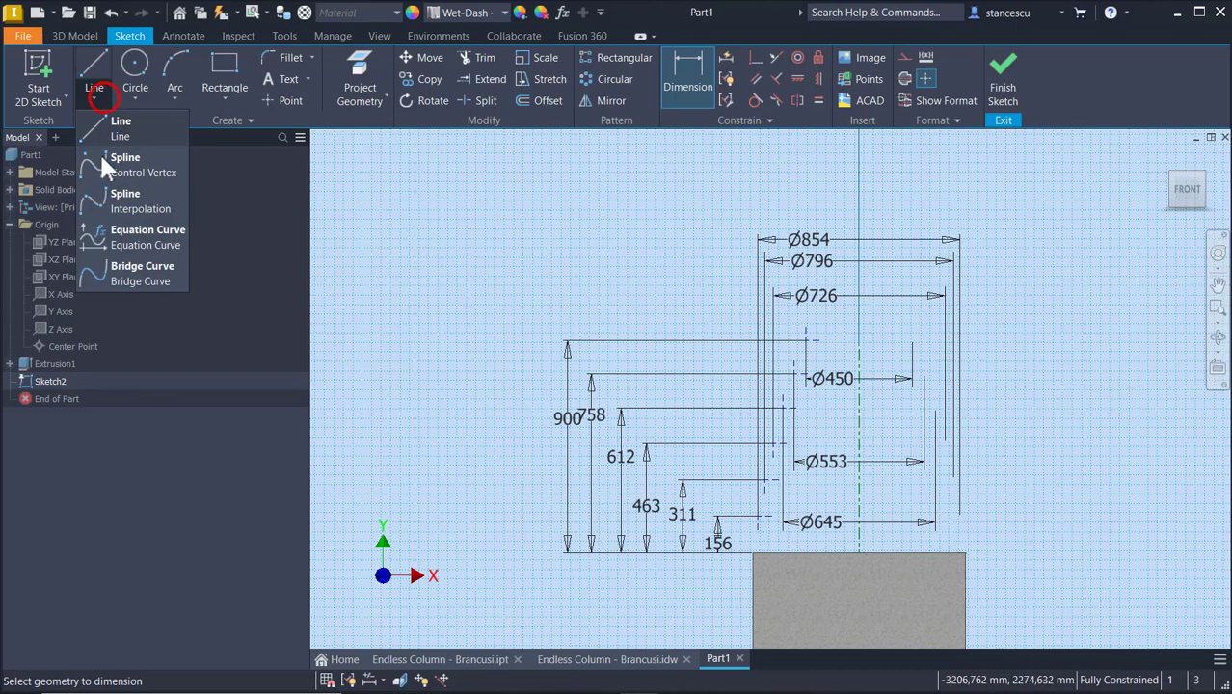
left_click(118, 205)
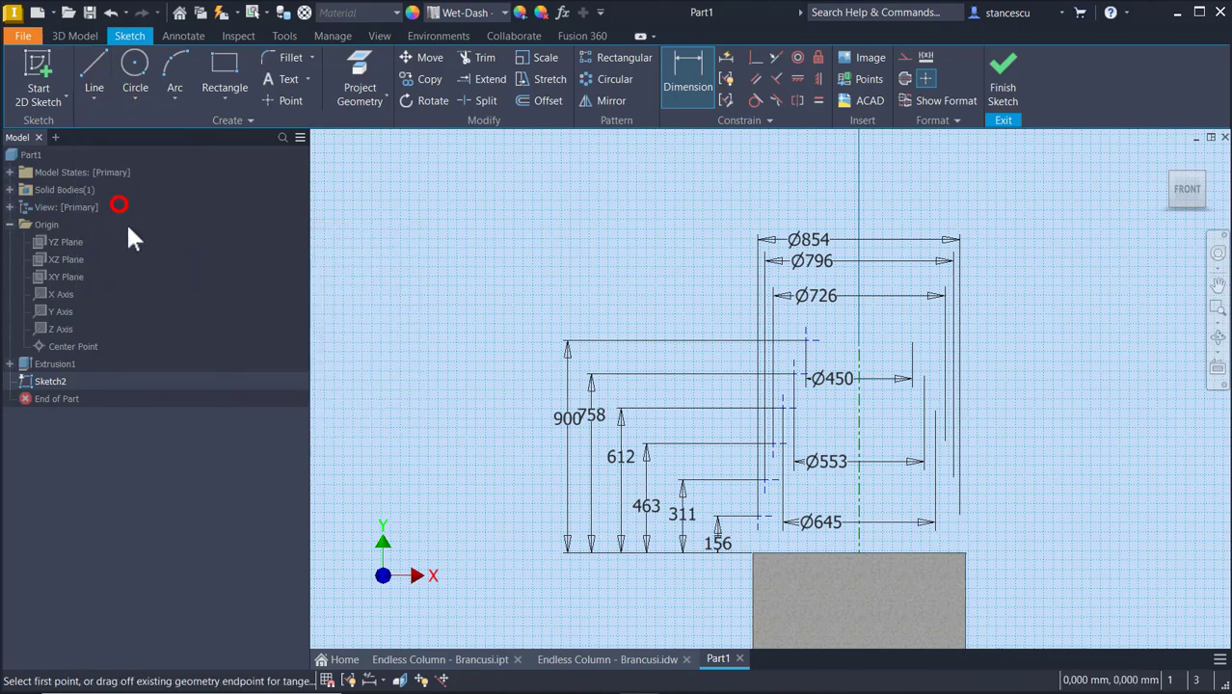
scroll(733, 510, "up", 3)
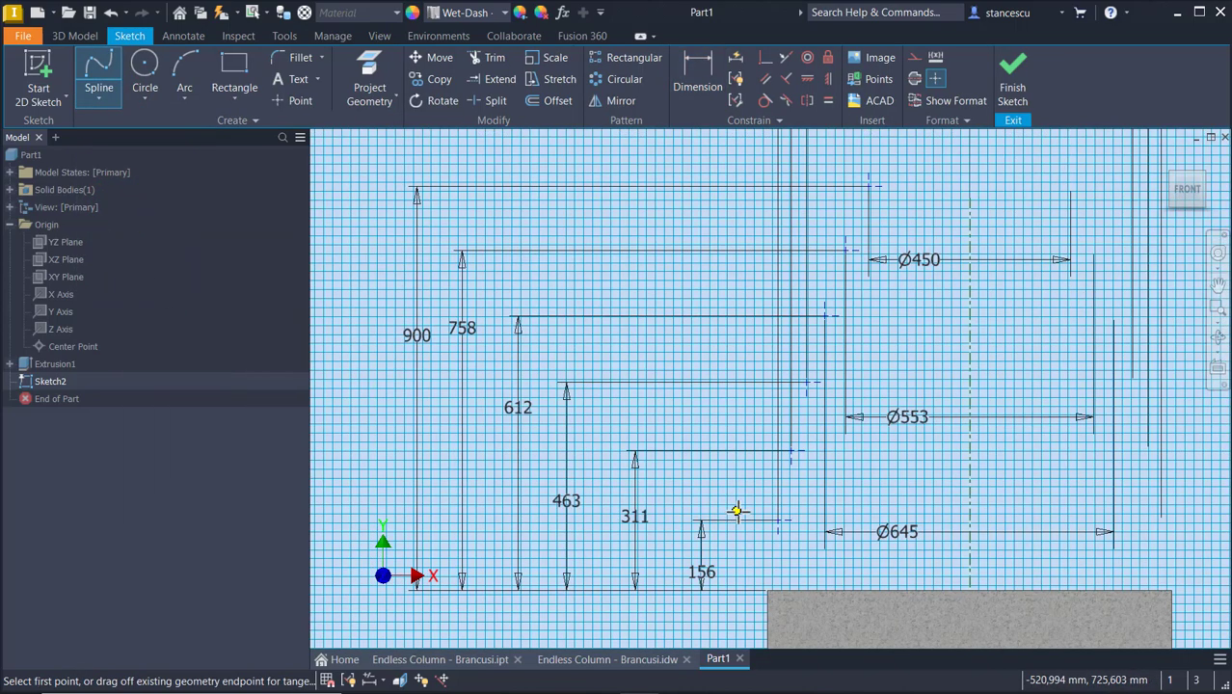
left_click(767, 588)
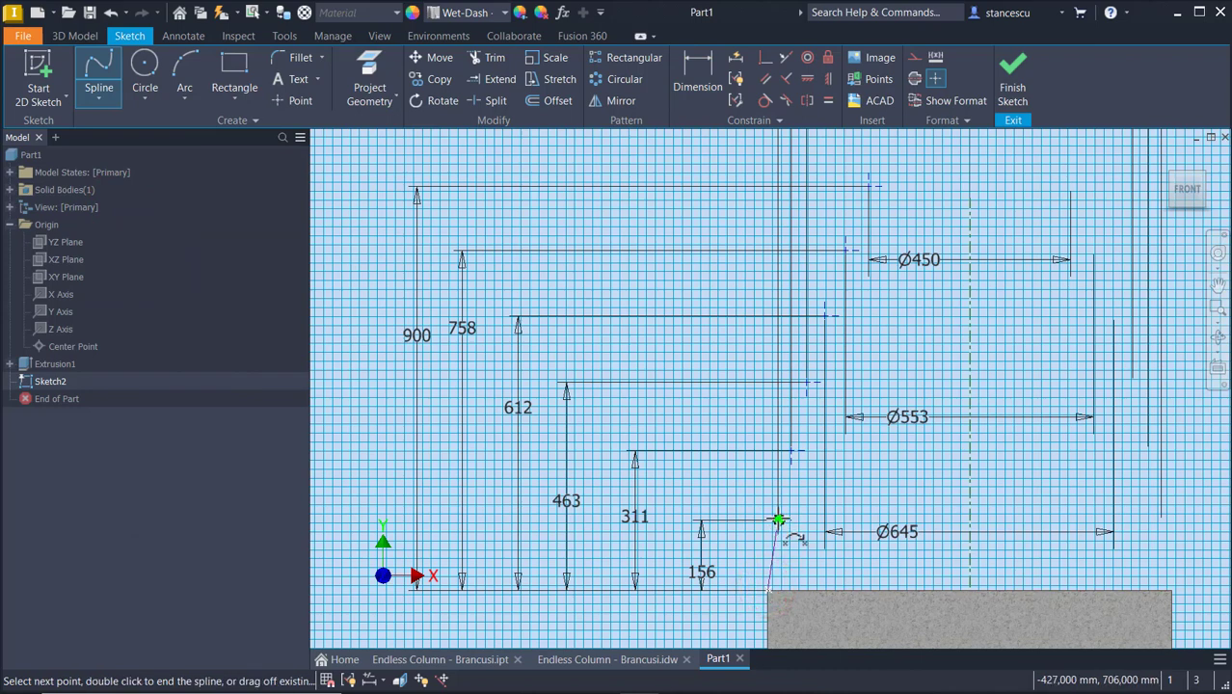
left_click(778, 522)
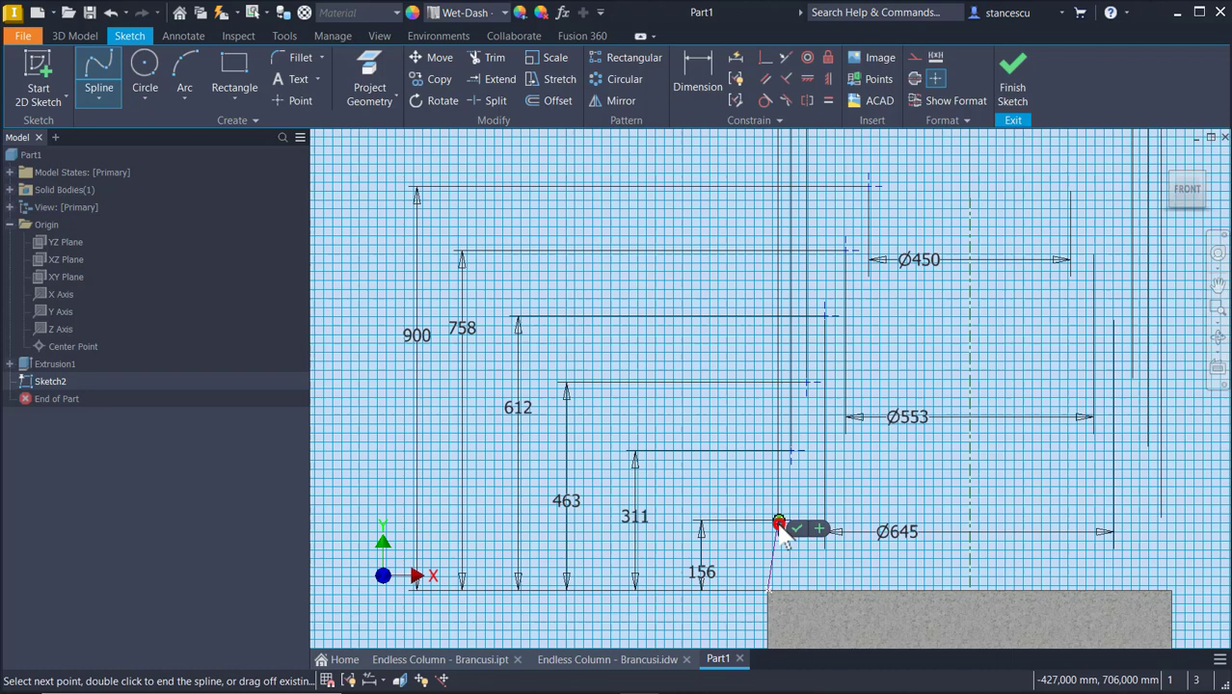
left_click(791, 450)
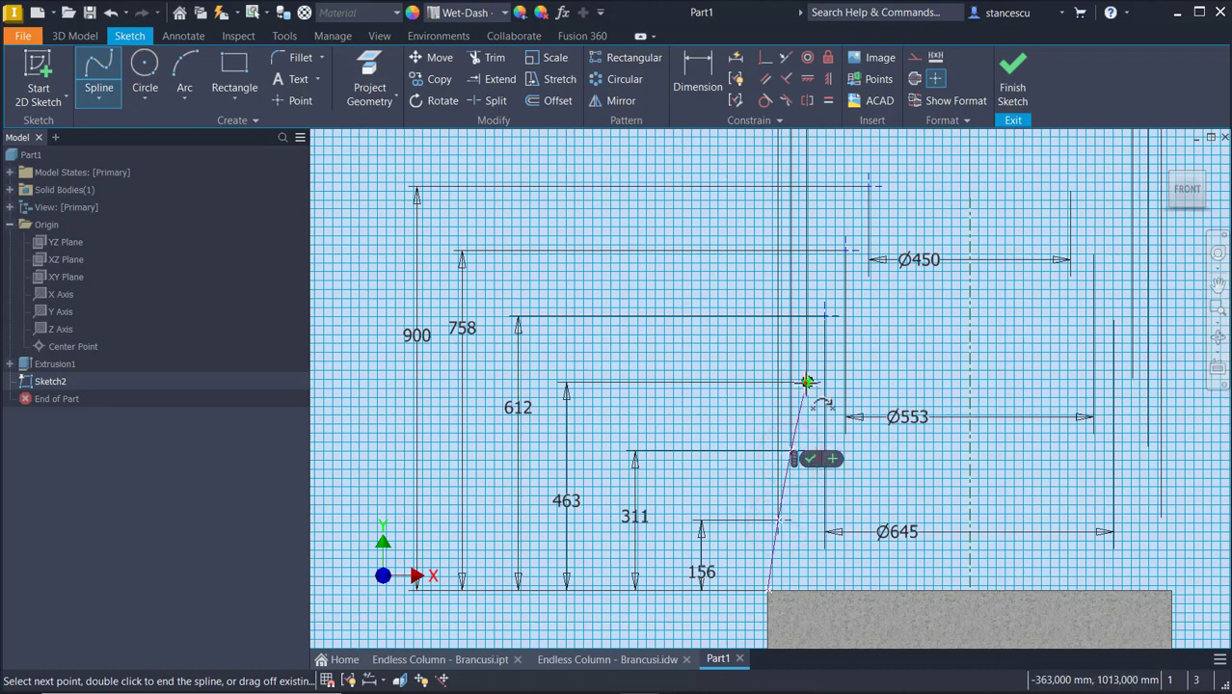
left_click(807, 383)
left_click(826, 320)
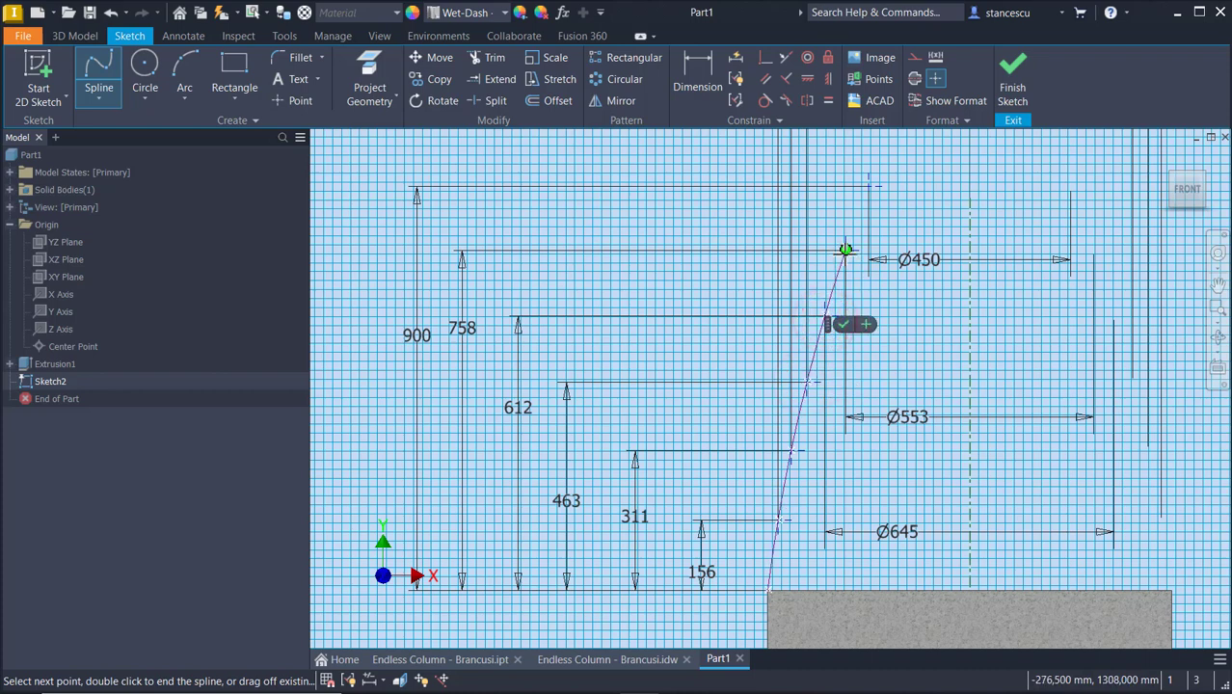
left_click(845, 251)
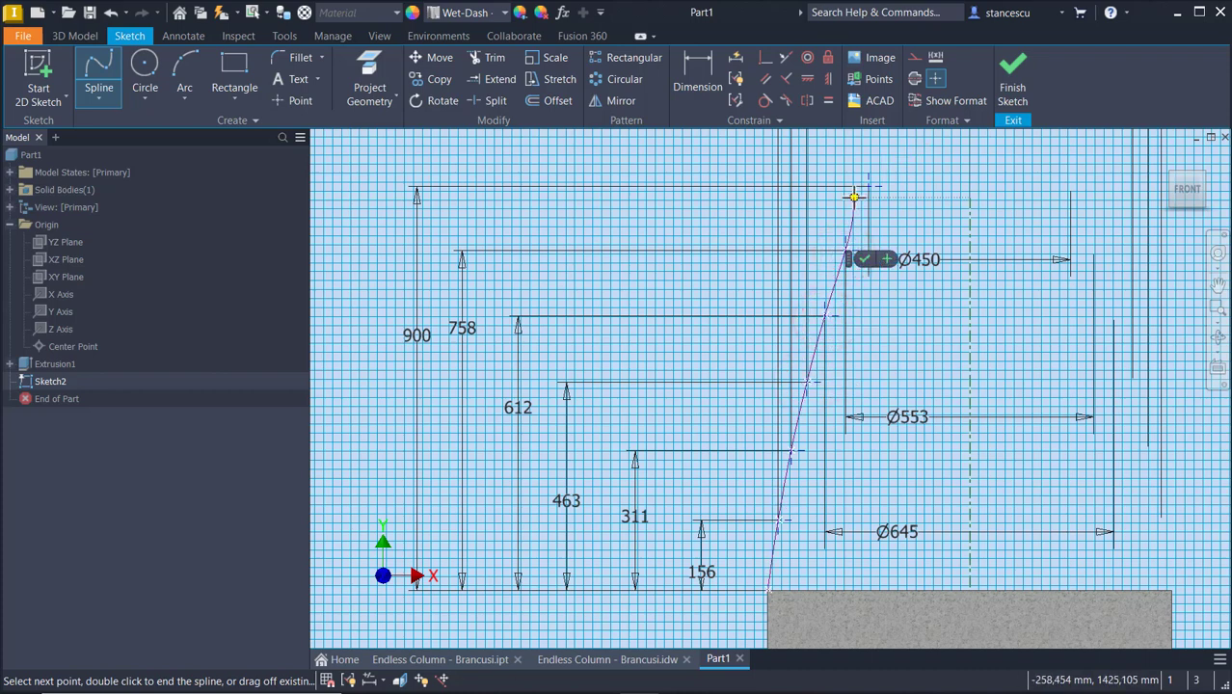
left_click(869, 186)
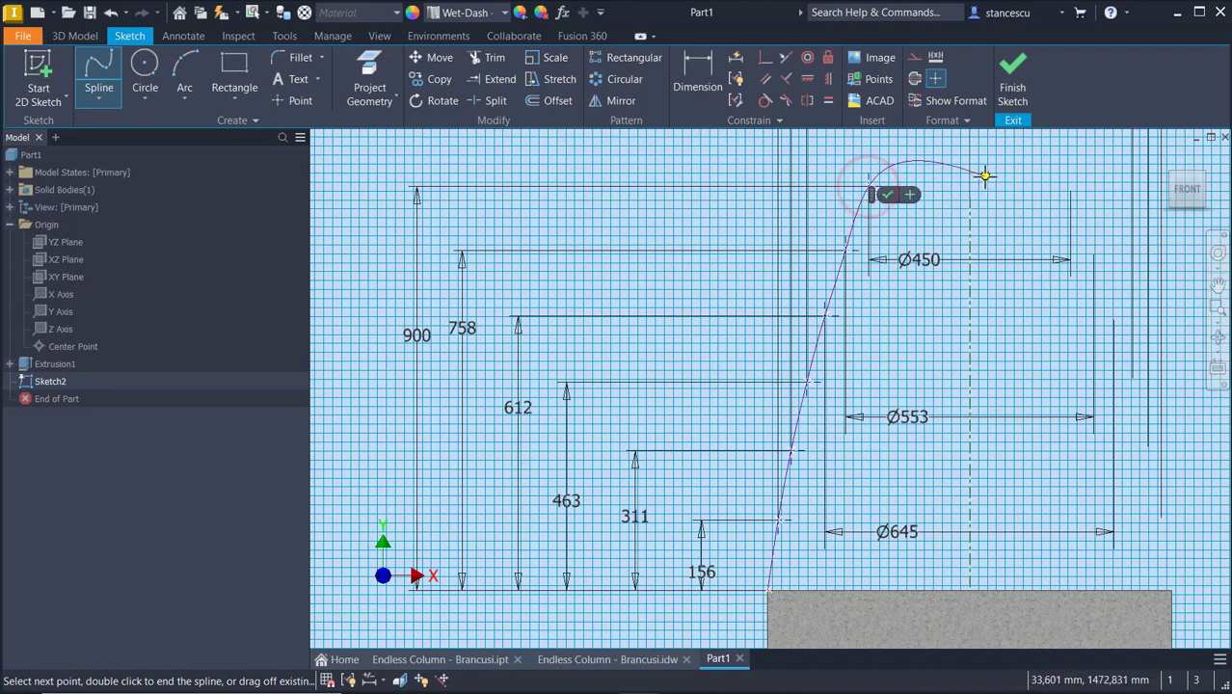
left_click(889, 195)
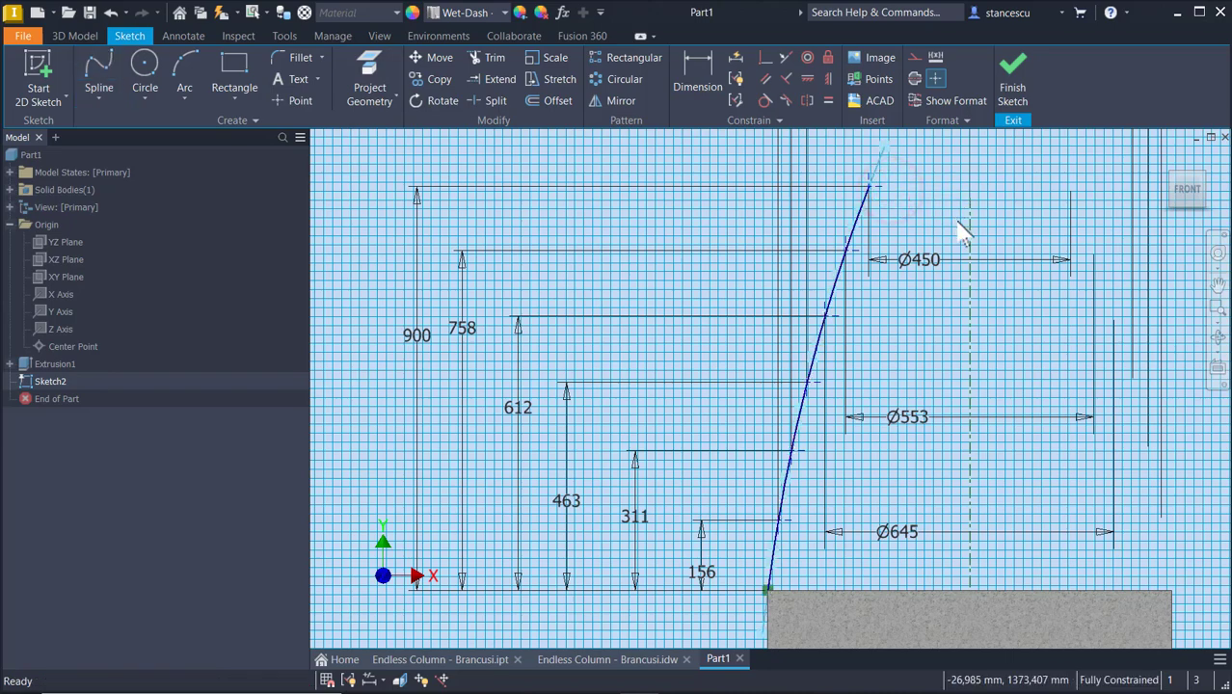
Draw a horizontal line about 400 mm long from the spline's upper endpoint across the centerline.
scroll(966, 252, "down", 3)
mouse_move(968, 253)
middle_mouse_down()
mouse_move(864, 286)
mouse_move(801, 286)
middle_mouse_up()
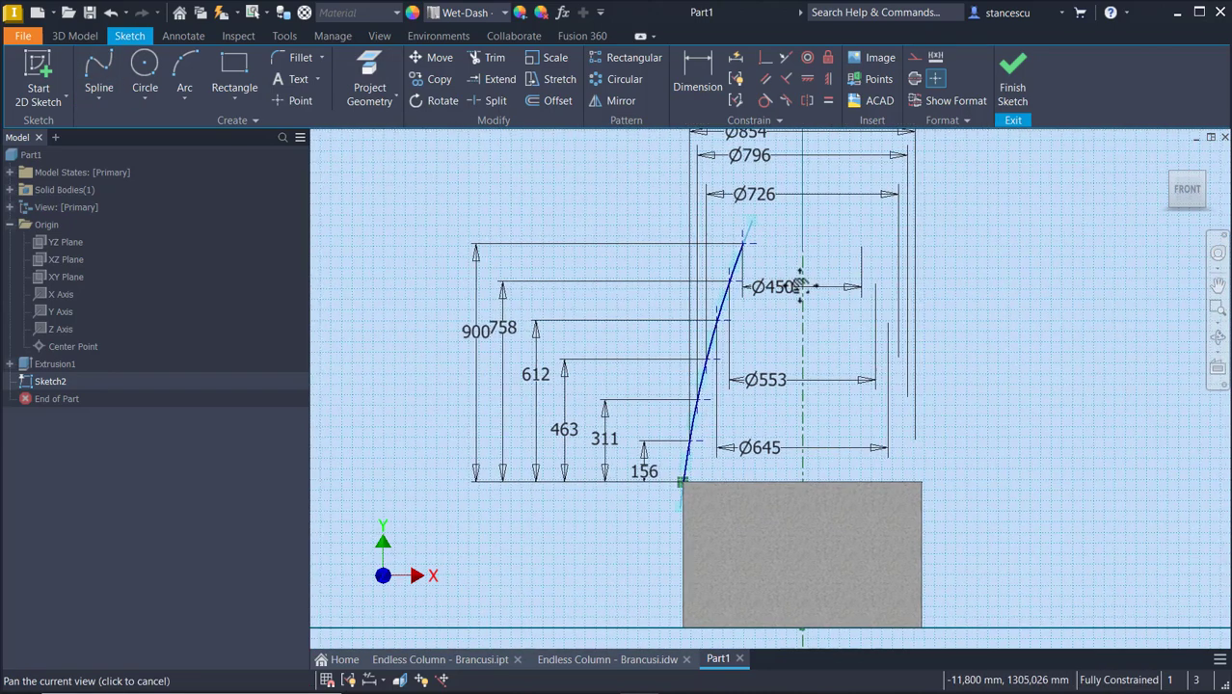
left_click(94, 106)
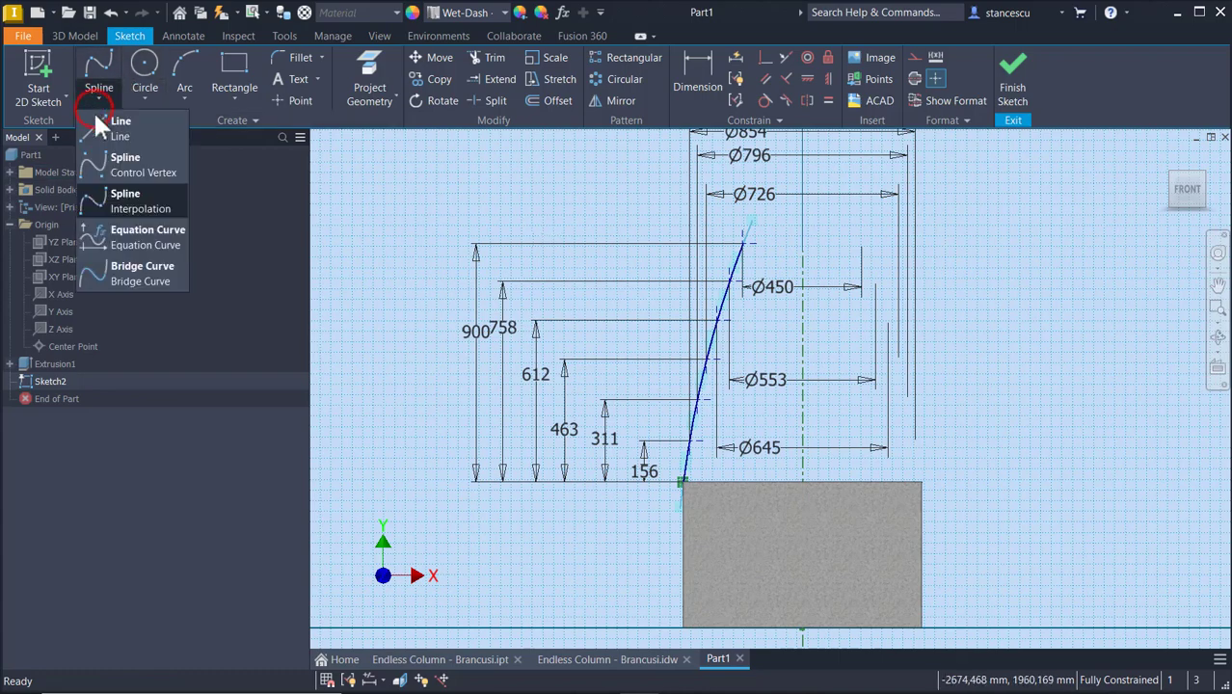
left_click(101, 129)
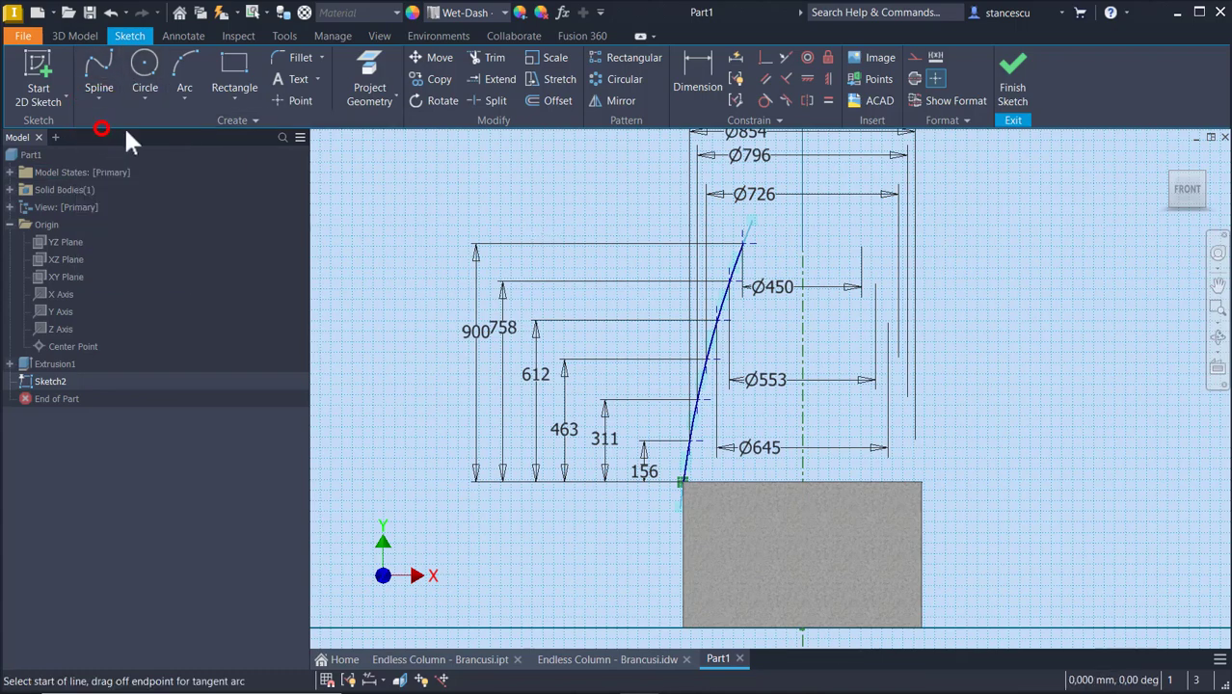
left_click(743, 245)
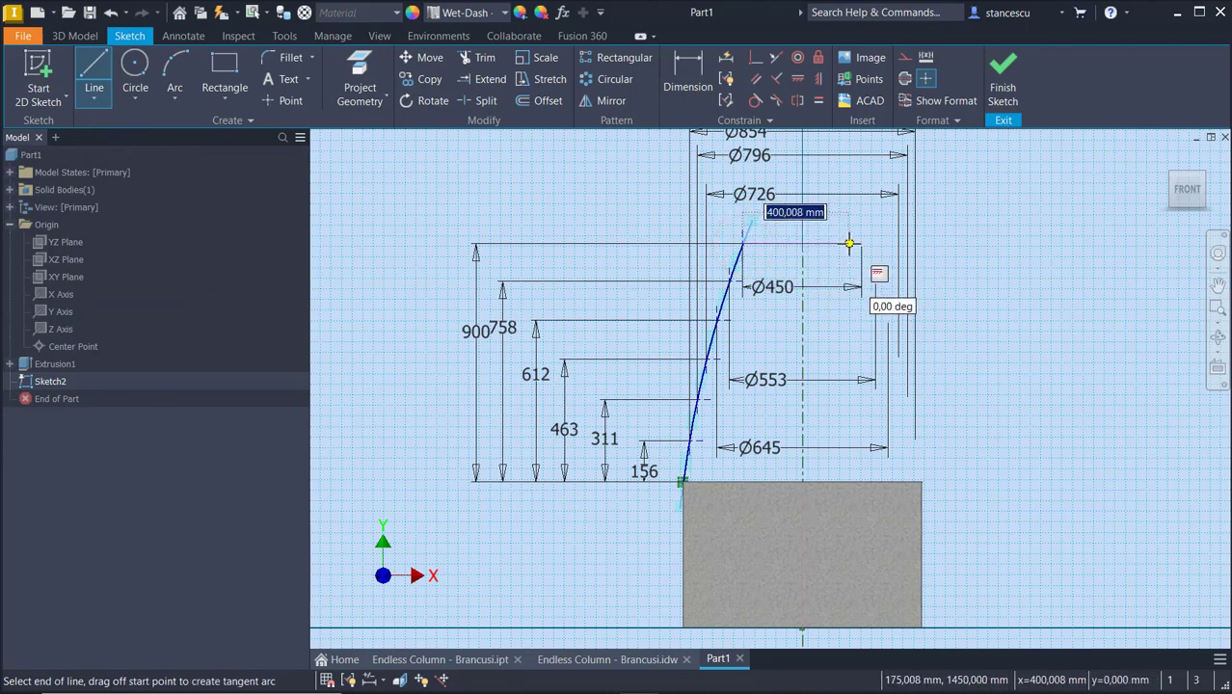
left_click(849, 243)
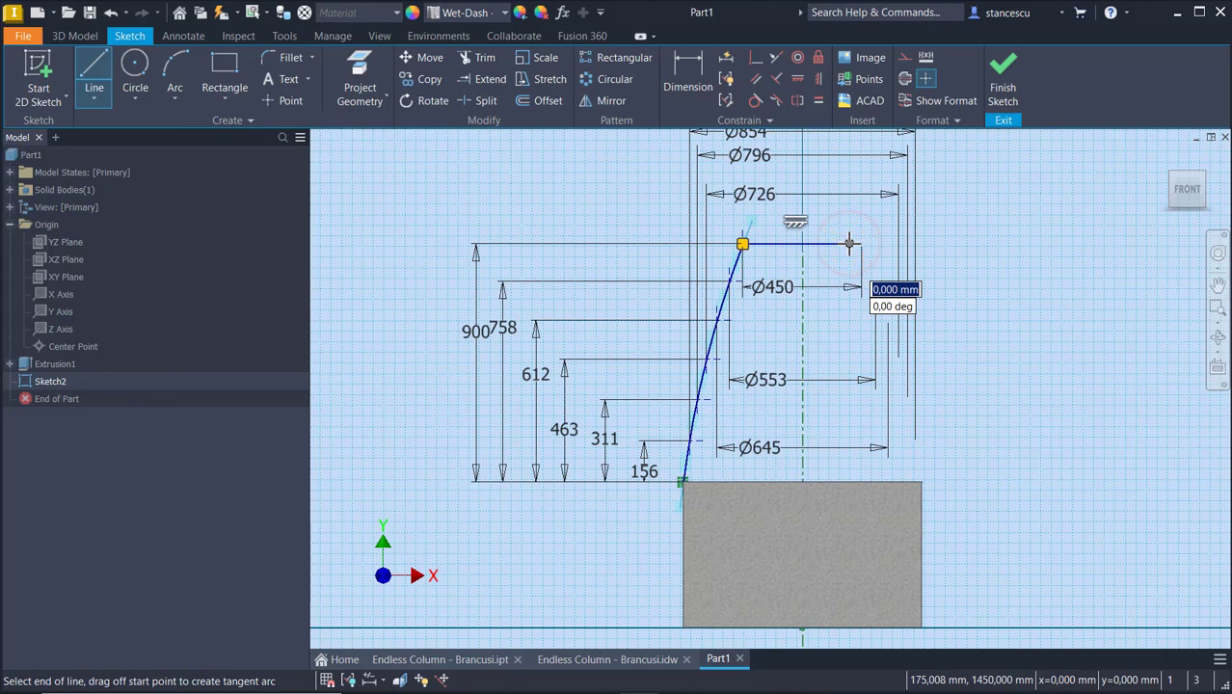
key("Escape")
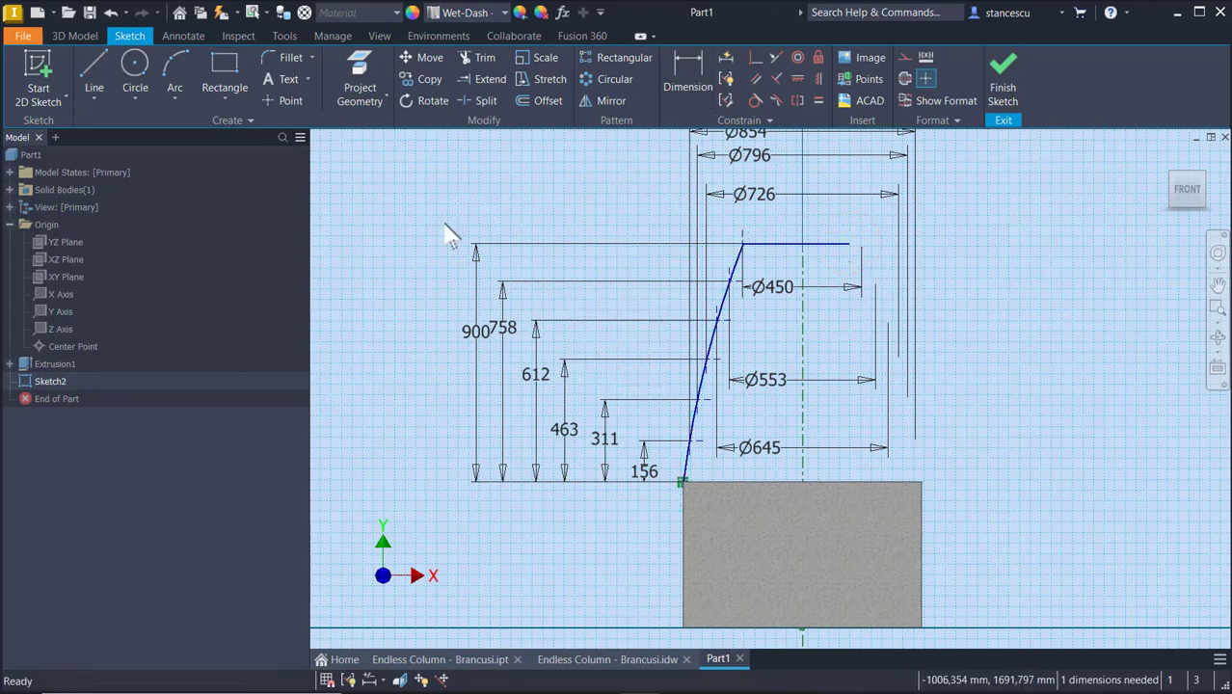
Try to mirror the profile point 311 mm above the block about the vertical centerline.
left_click(590, 100)
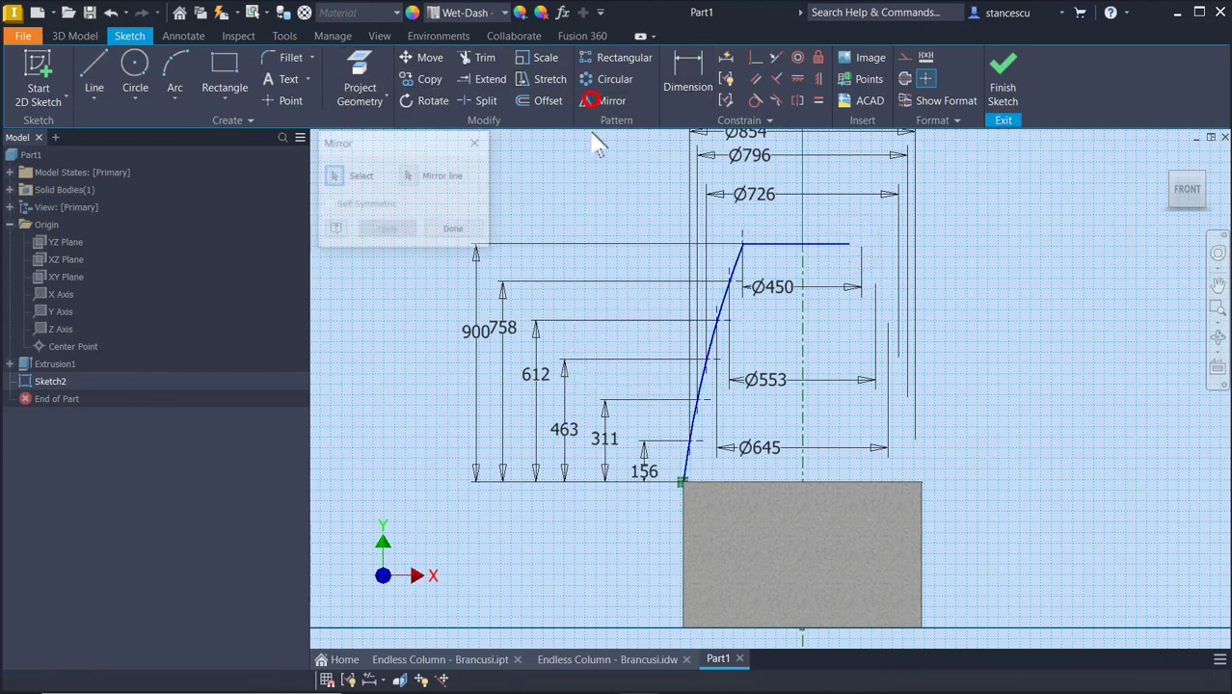
left_click(697, 415)
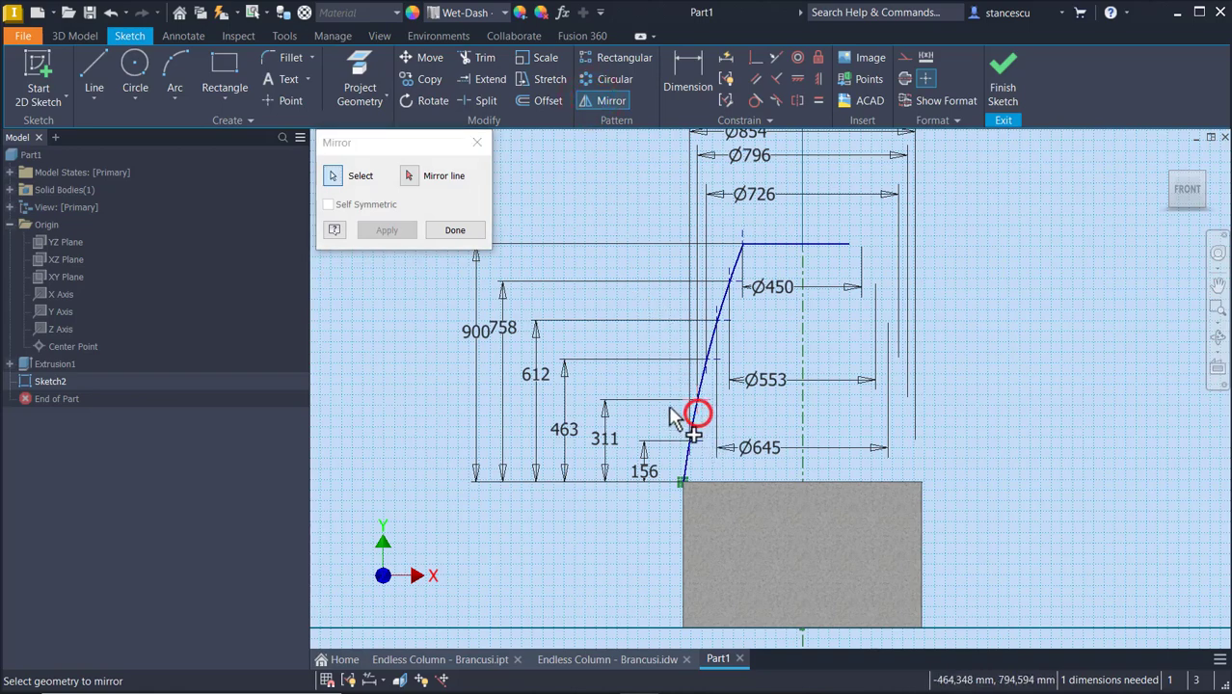
left_click(411, 179)
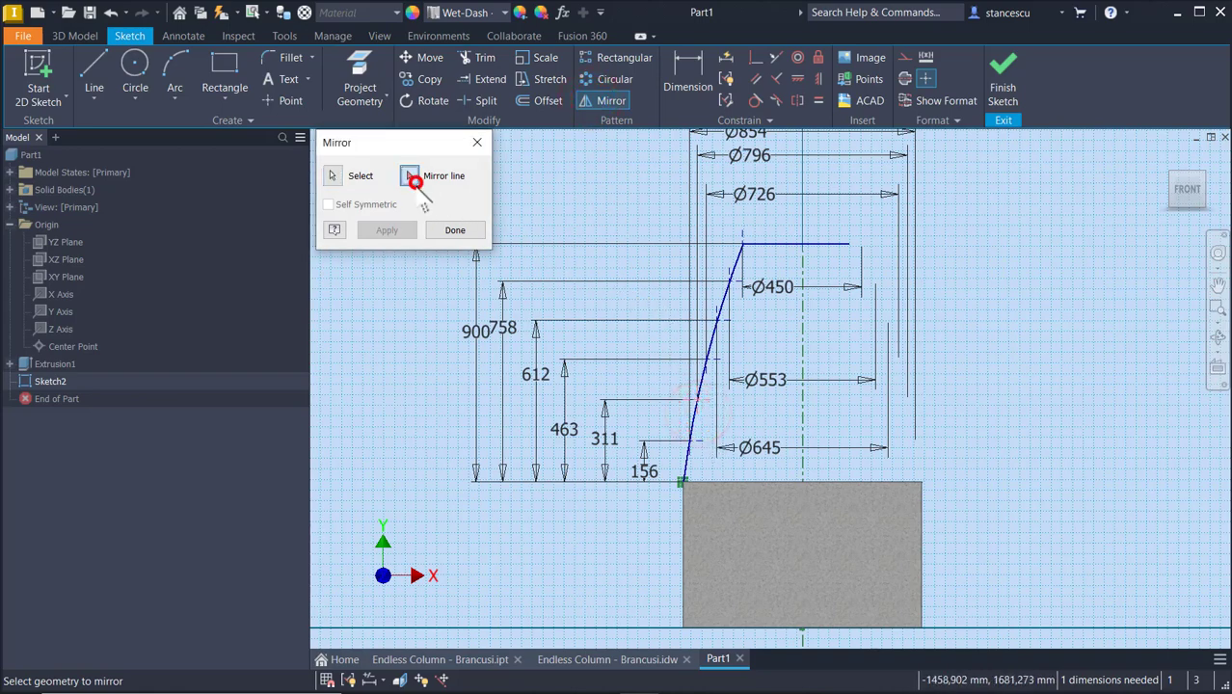
left_click(806, 349)
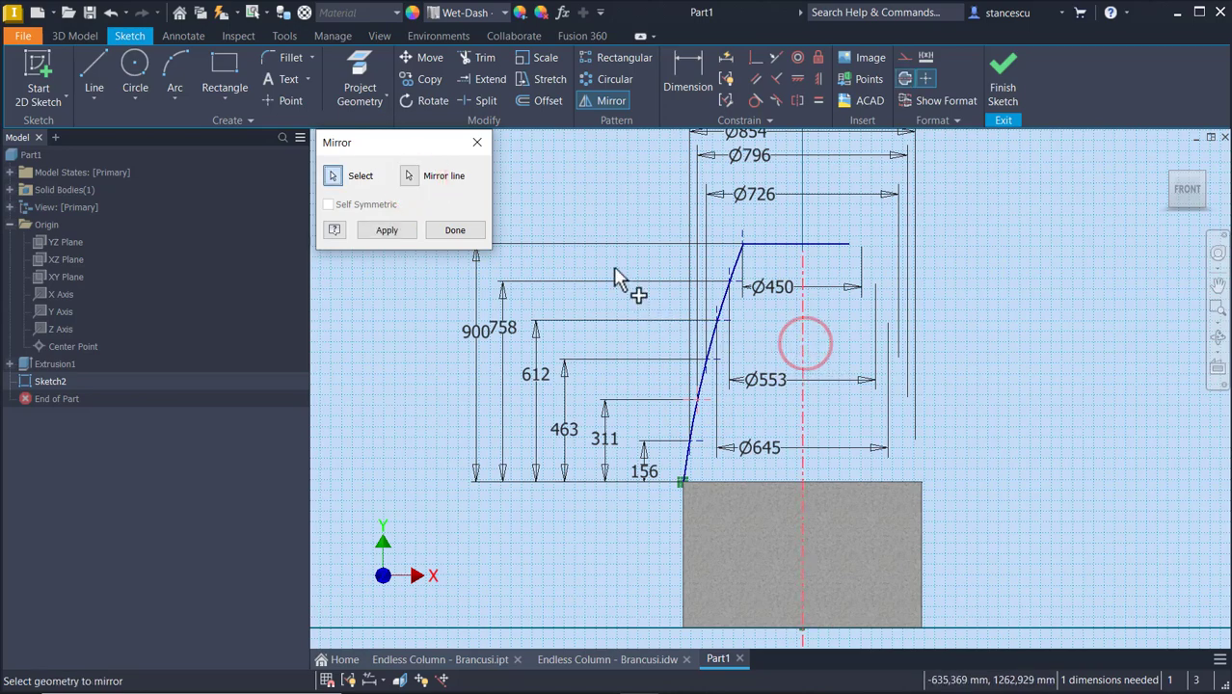
left_click(386, 231)
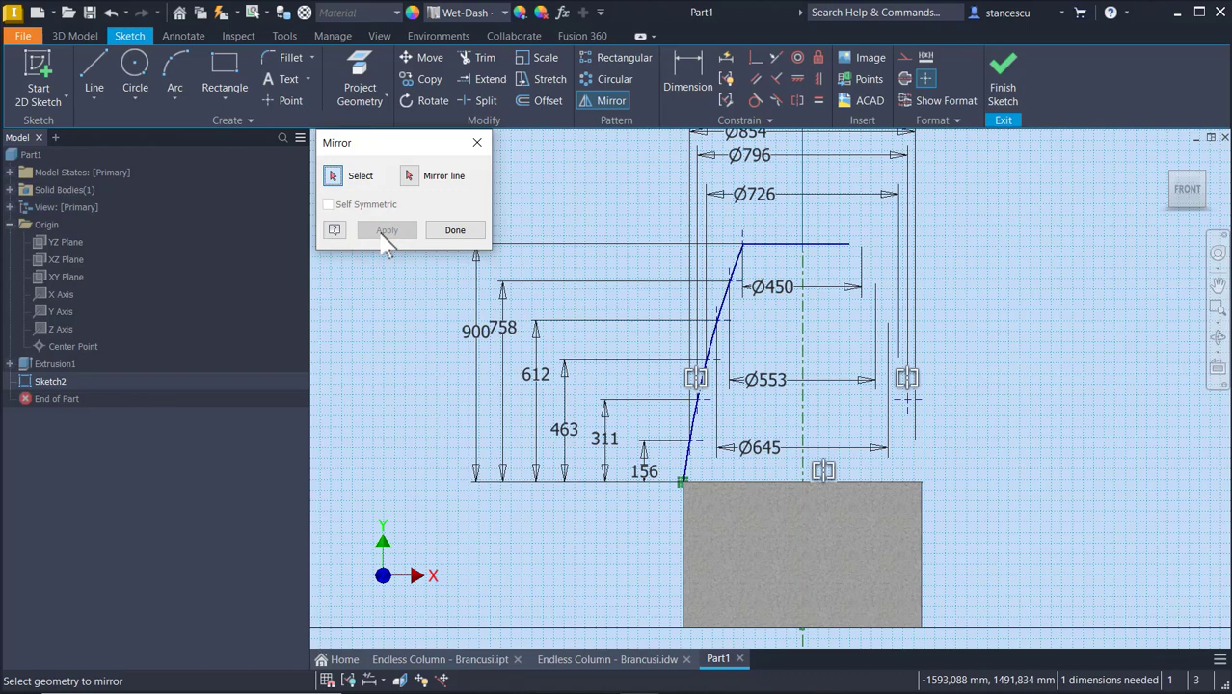
left_click(451, 230)
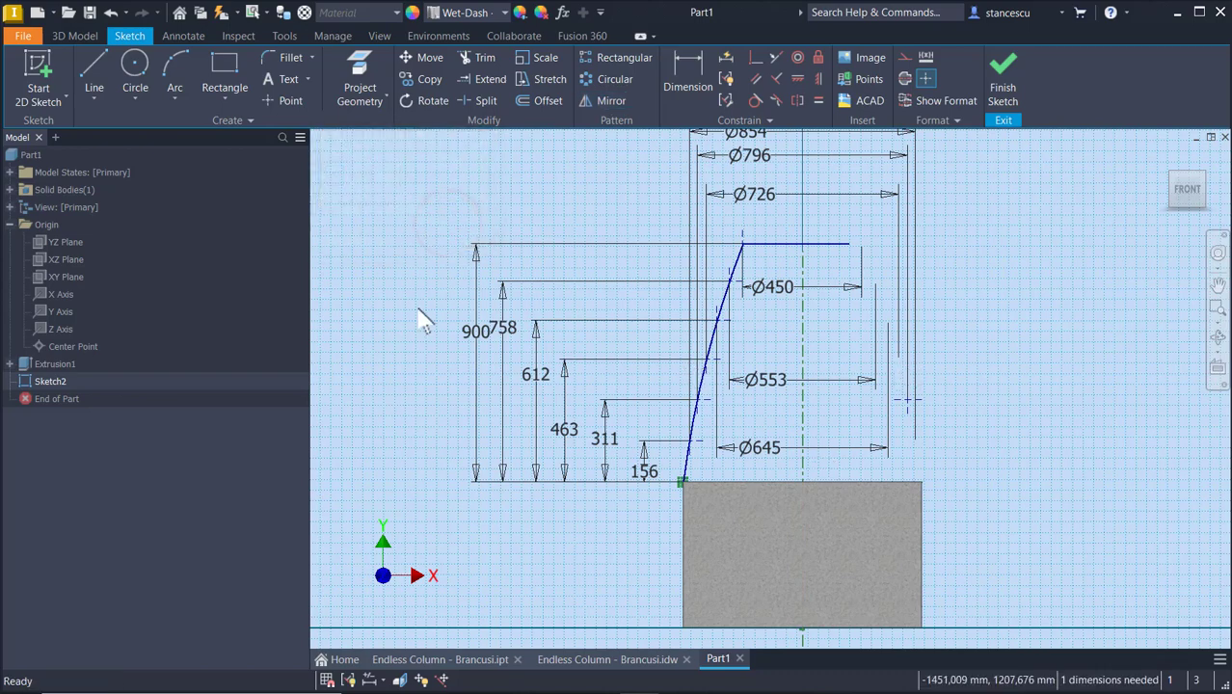
key("ctrl+z")
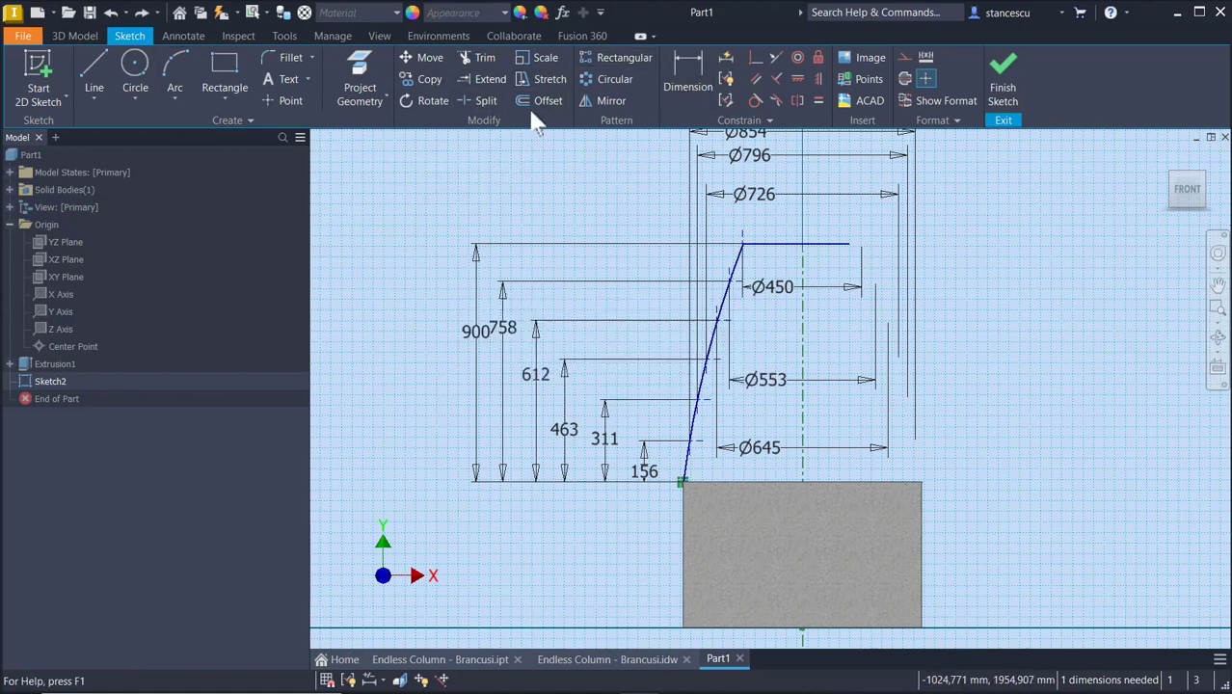
Mirror the profile spline about the vertical centerline.
left_click(610, 102)
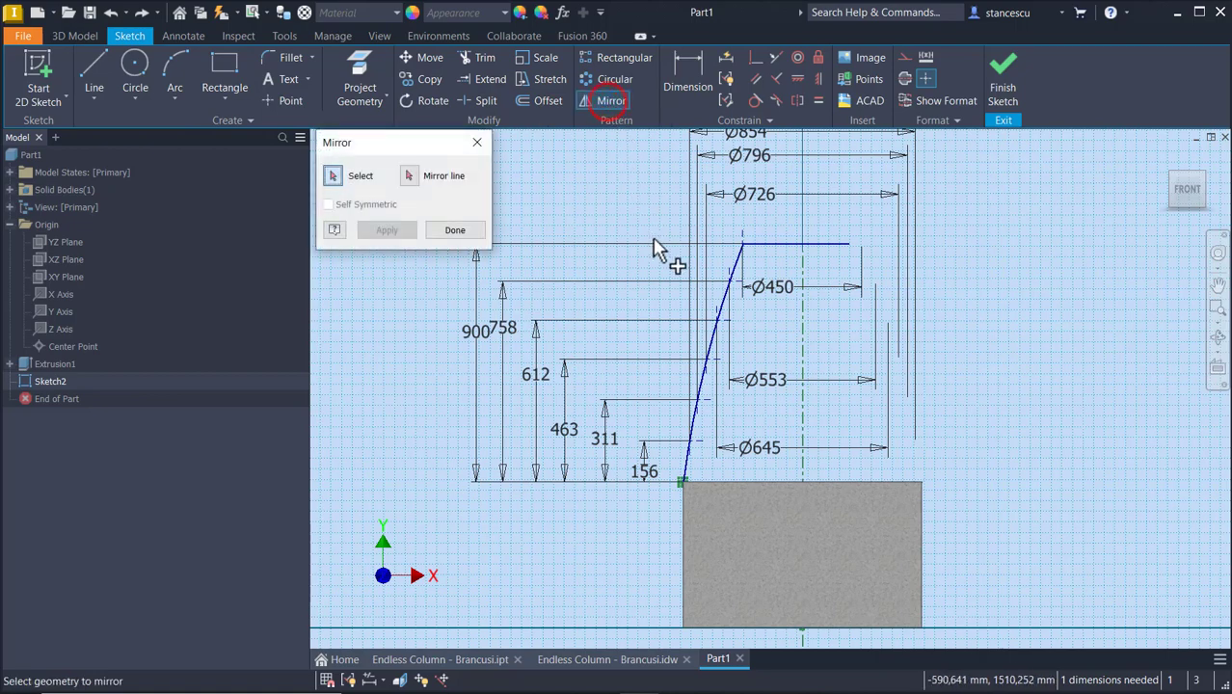
left_click(728, 299)
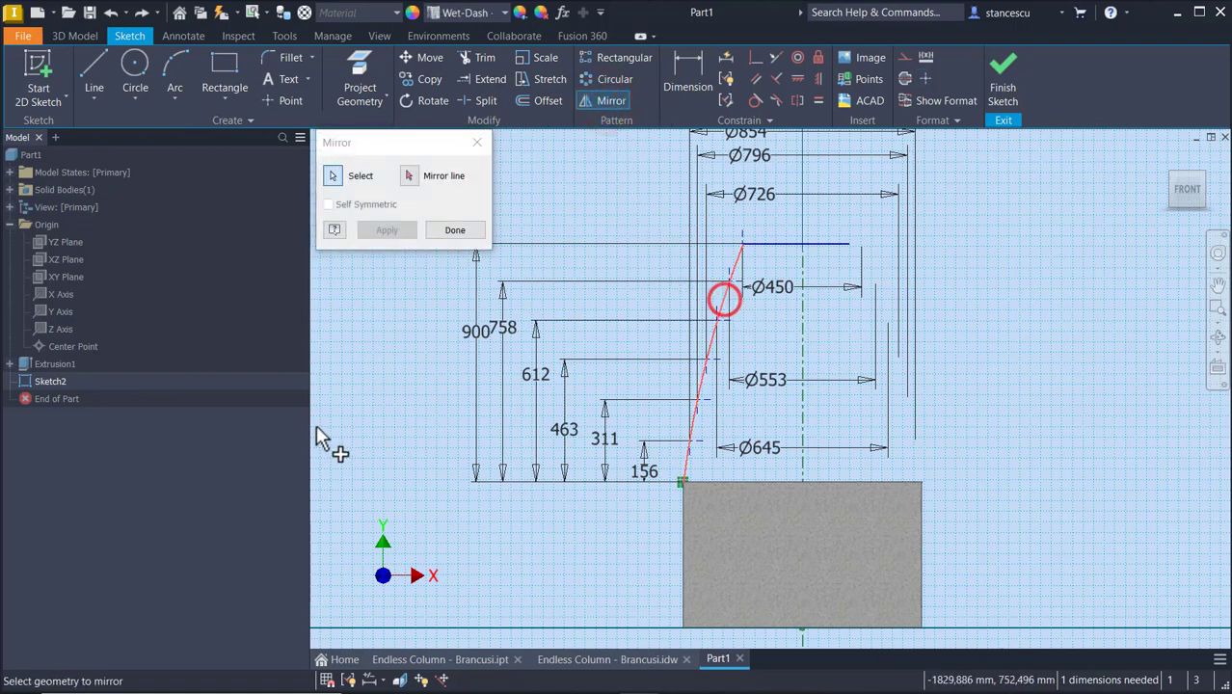
left_click(409, 176)
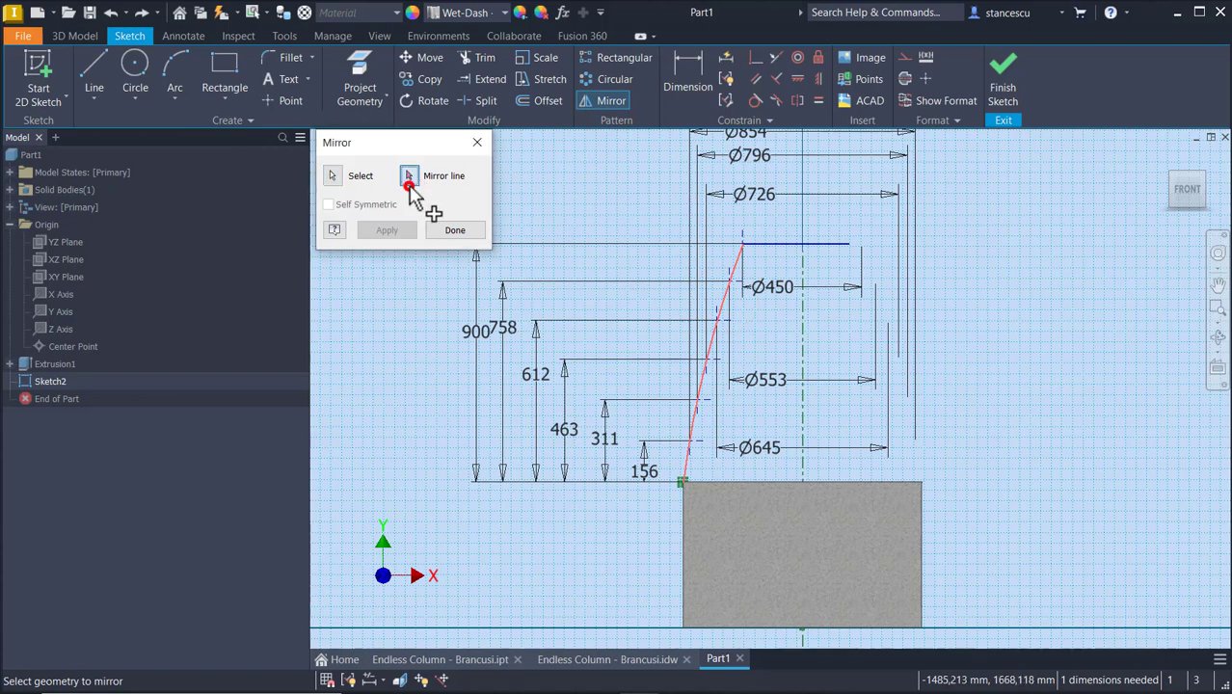
left_click(802, 311)
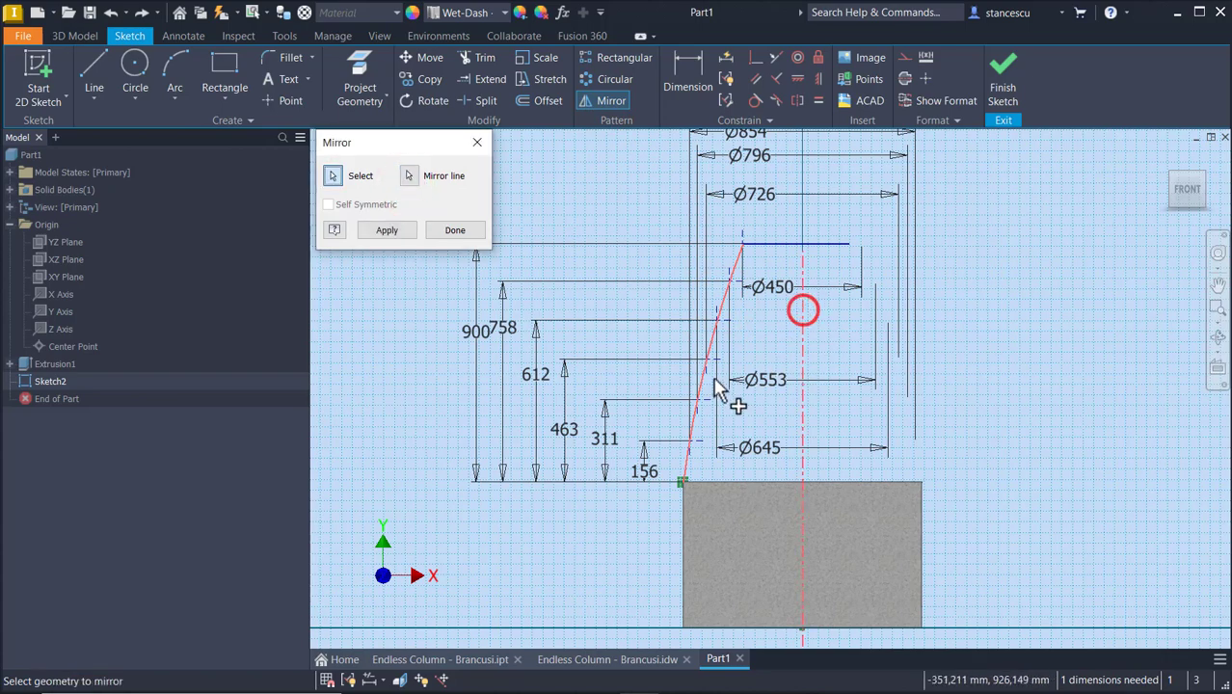
left_click(386, 230)
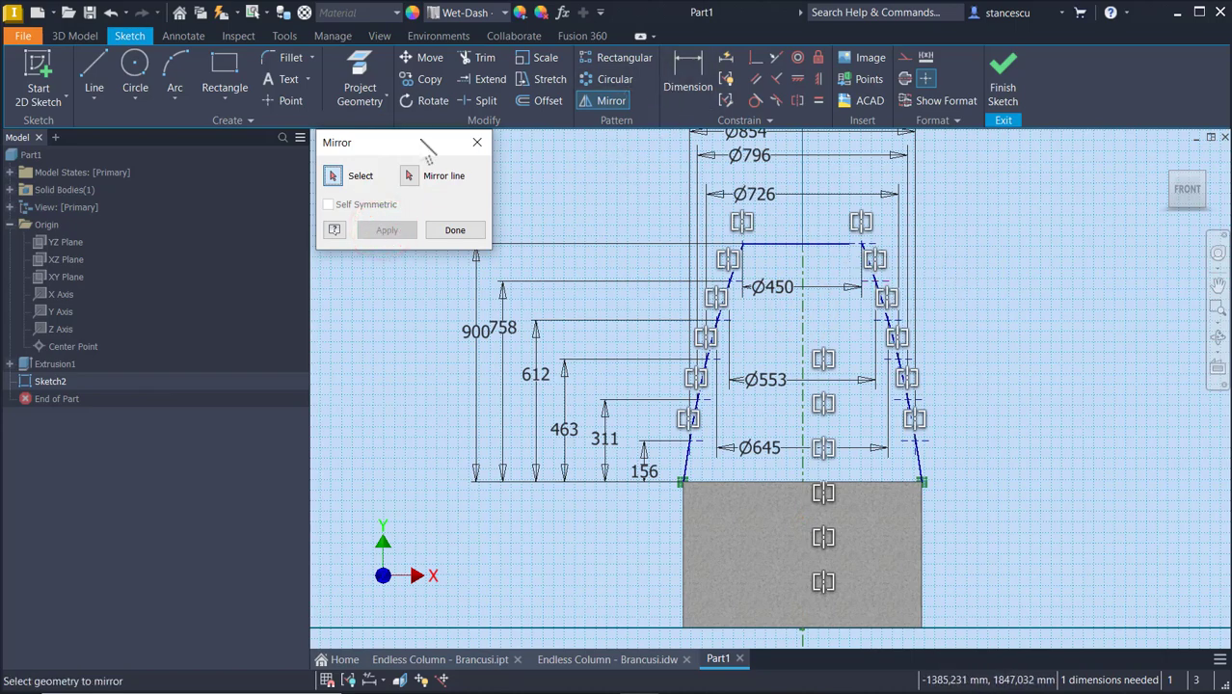
Extend the horizontal top line to the mirrored spline's upper endpoint and finish the sketch.
left_click(488, 80)
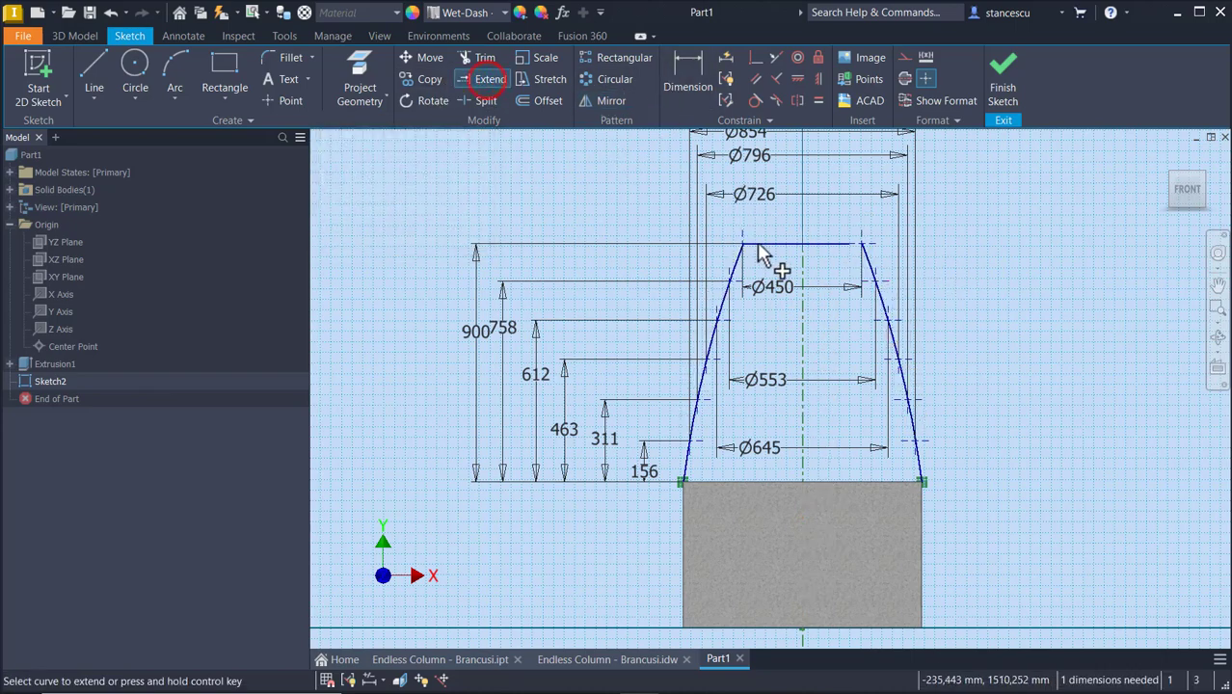
left_click(819, 247)
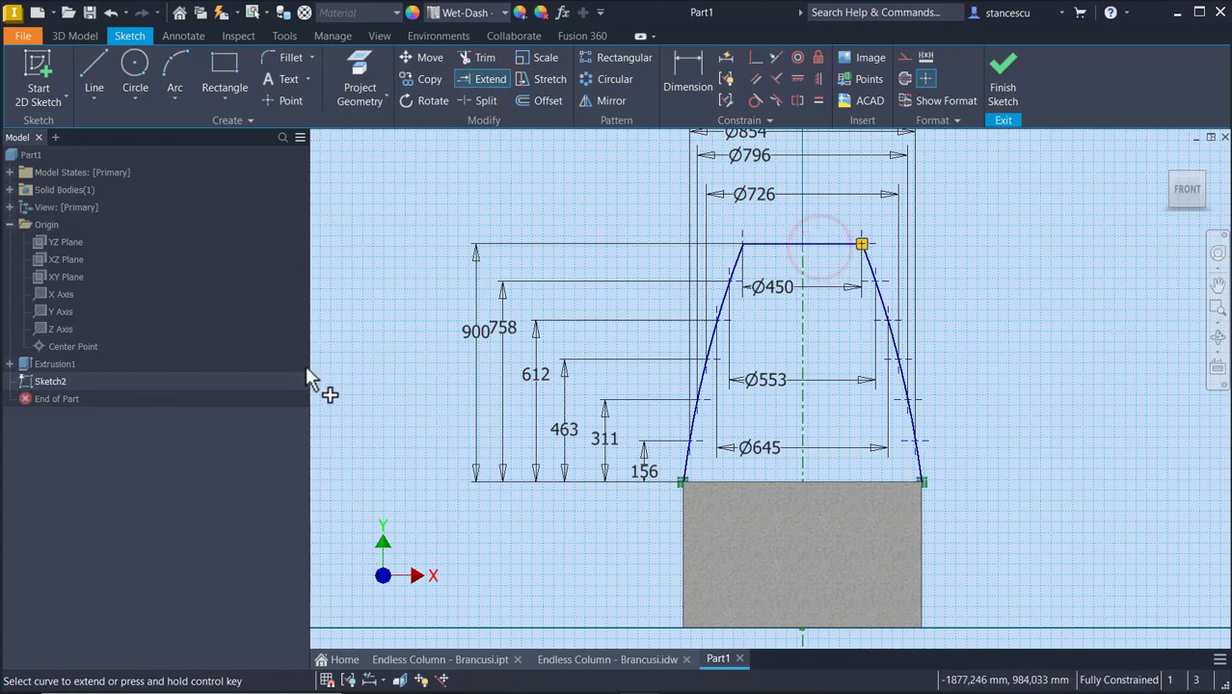
left_click(1003, 86)
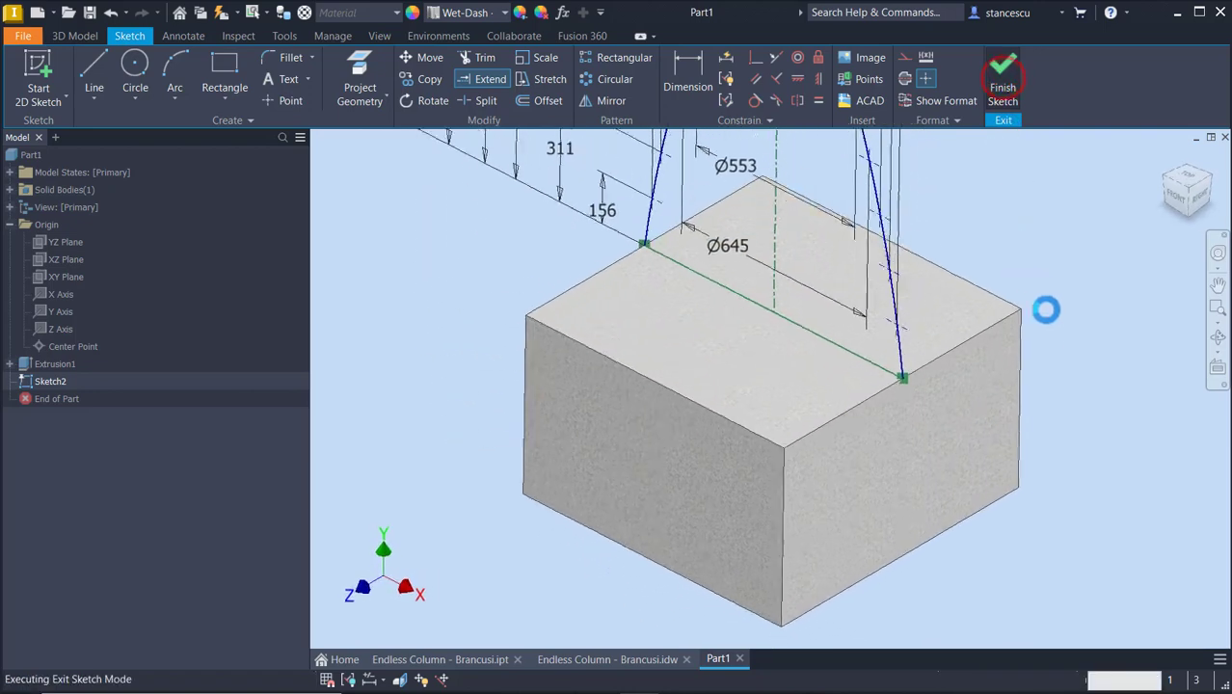
Extrude both halves of the spline profile 900 mm symmetrically about the sketch plane as a new solid.
mouse_move(983, 296)
middle_mouse_down()
mouse_move(1015, 280)
mouse_move(979, 389)
middle_mouse_up()
scroll(982, 319, "down", 3)
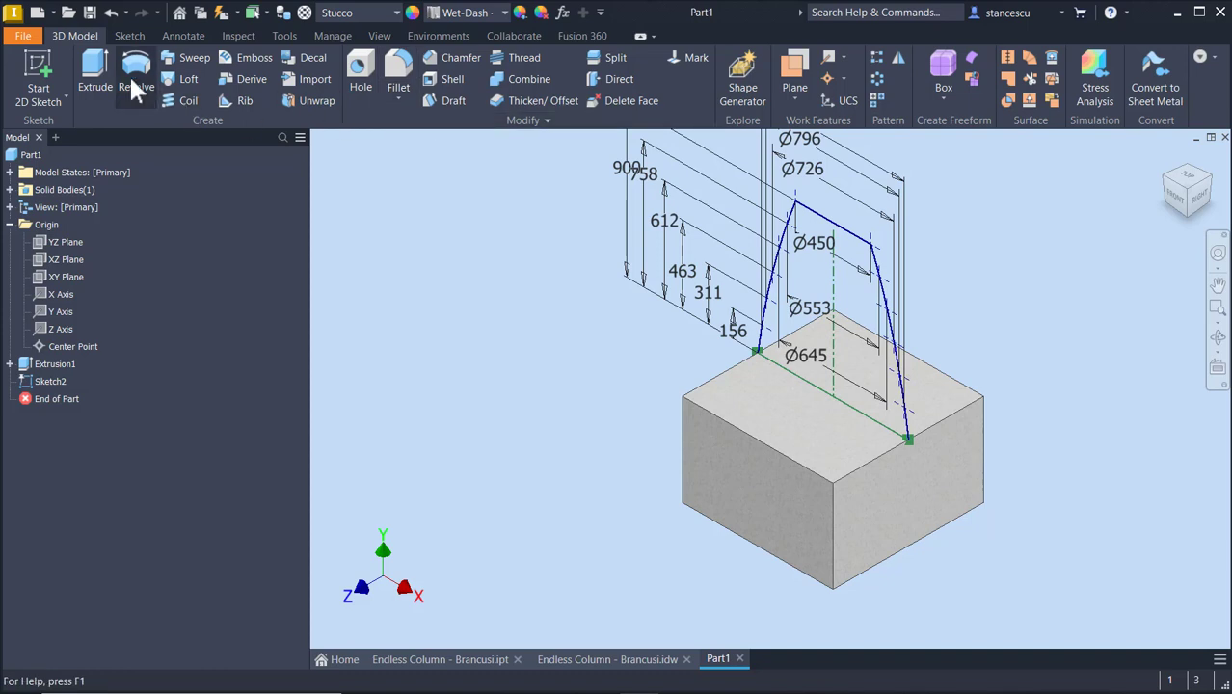
left_click(93, 77)
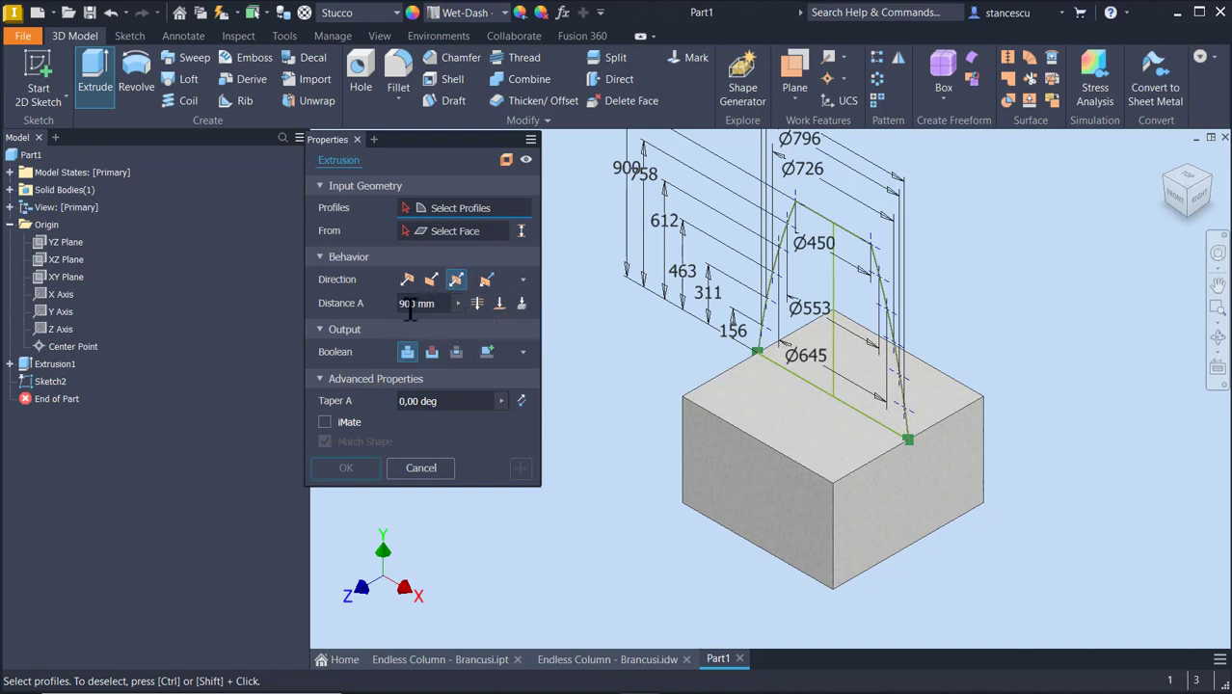
left_click(487, 353)
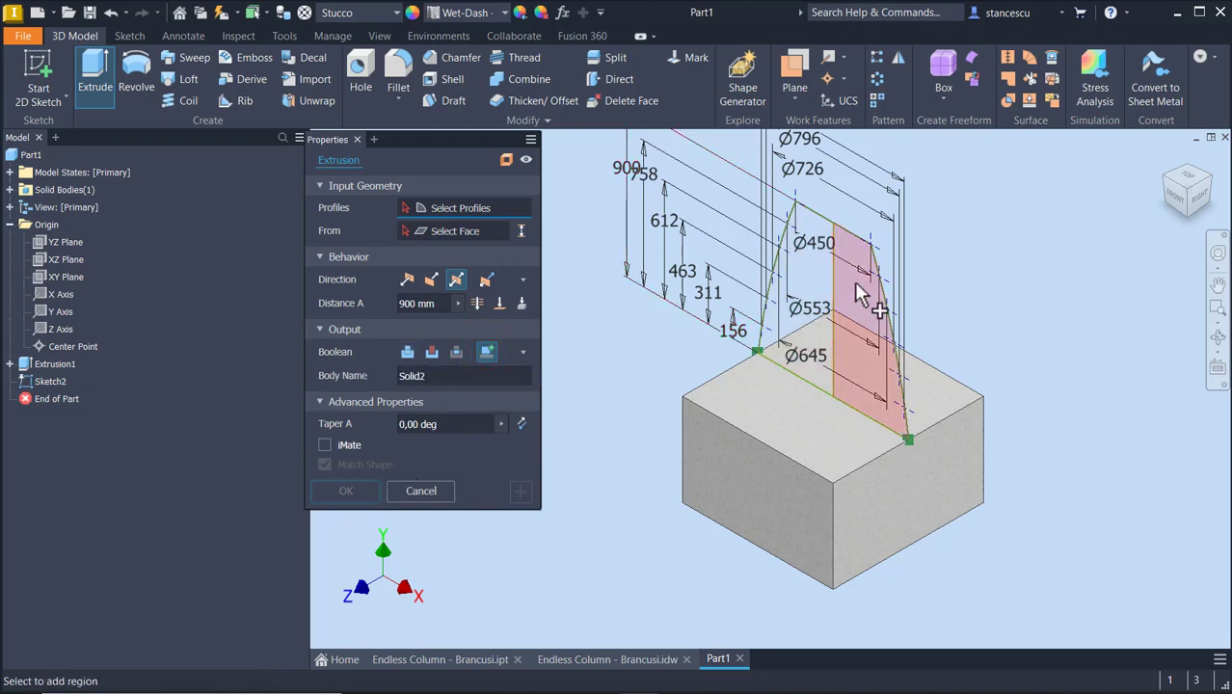
left_click(798, 273)
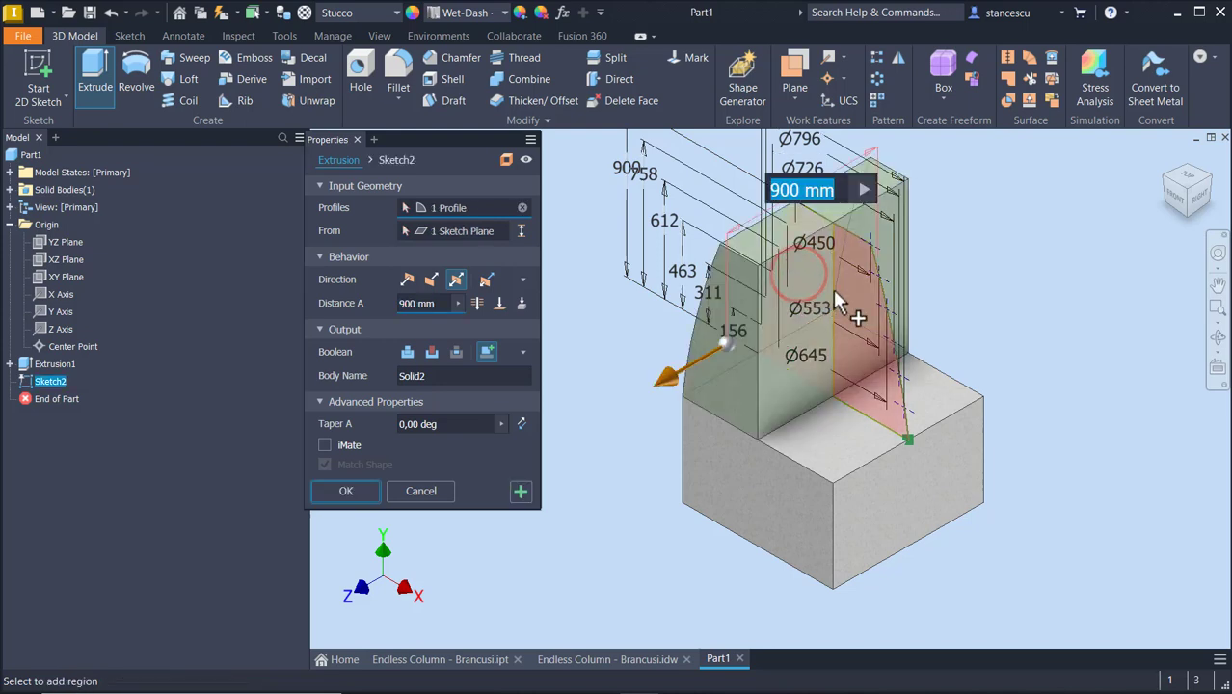
left_click(864, 291)
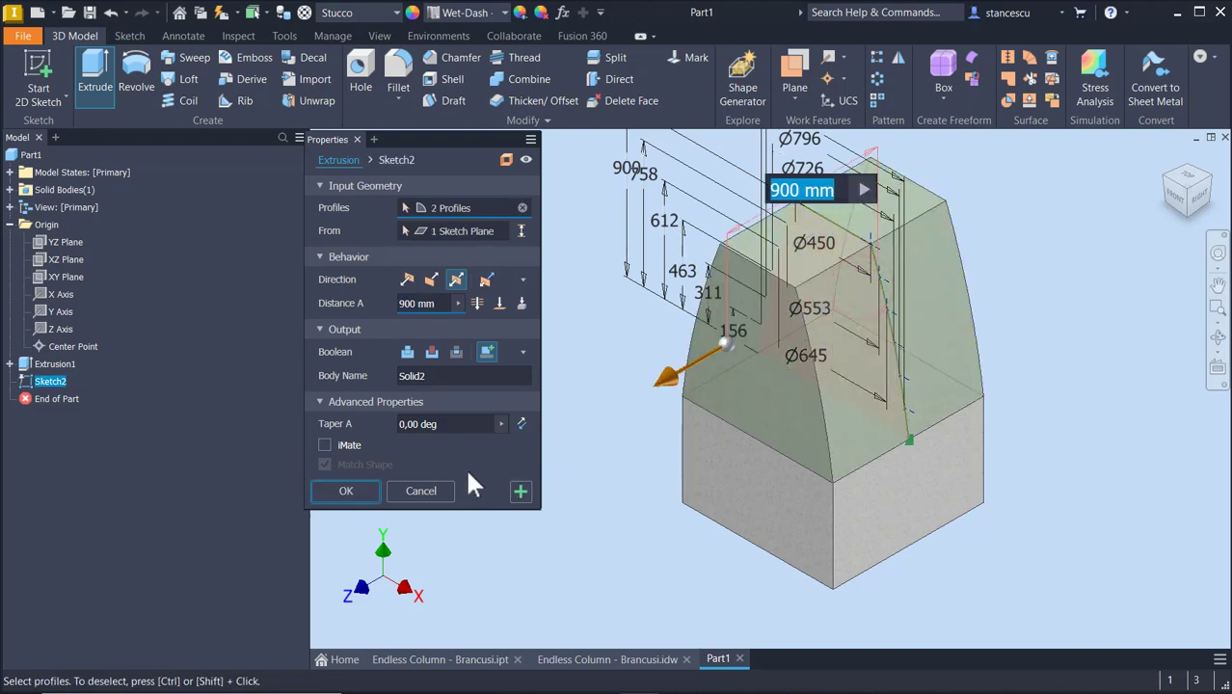
left_click(346, 493)
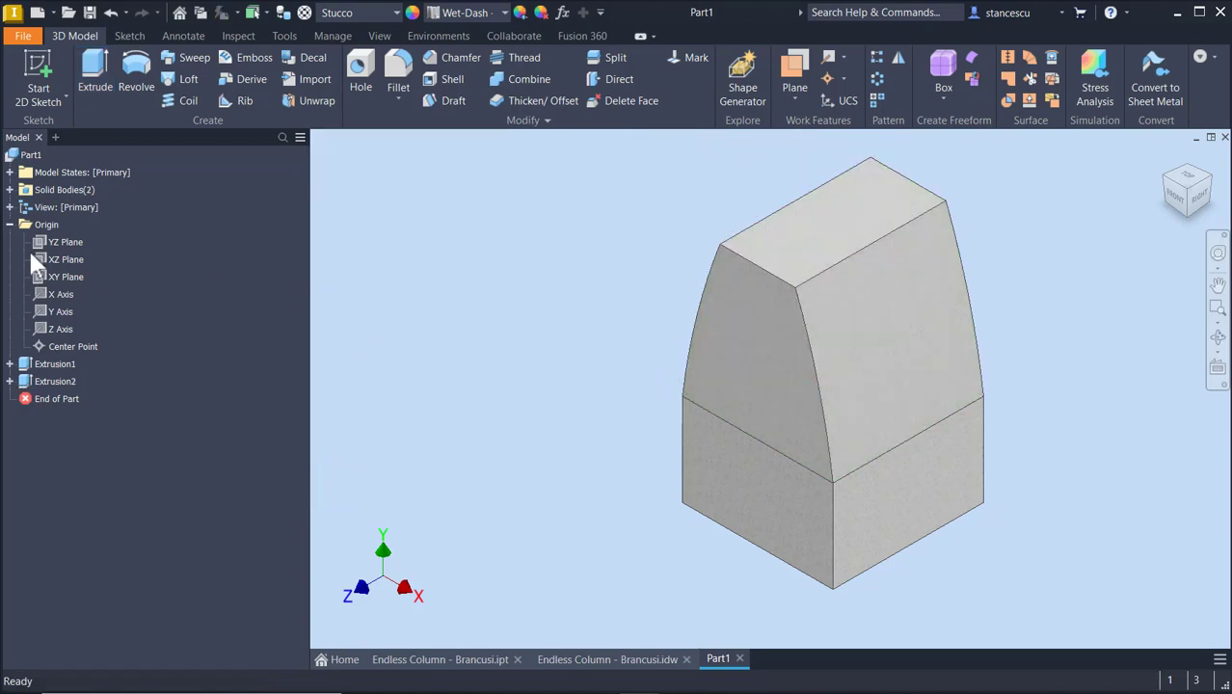
Set the body appearance of the new tapered solid above the block to Red.
left_click(10, 189)
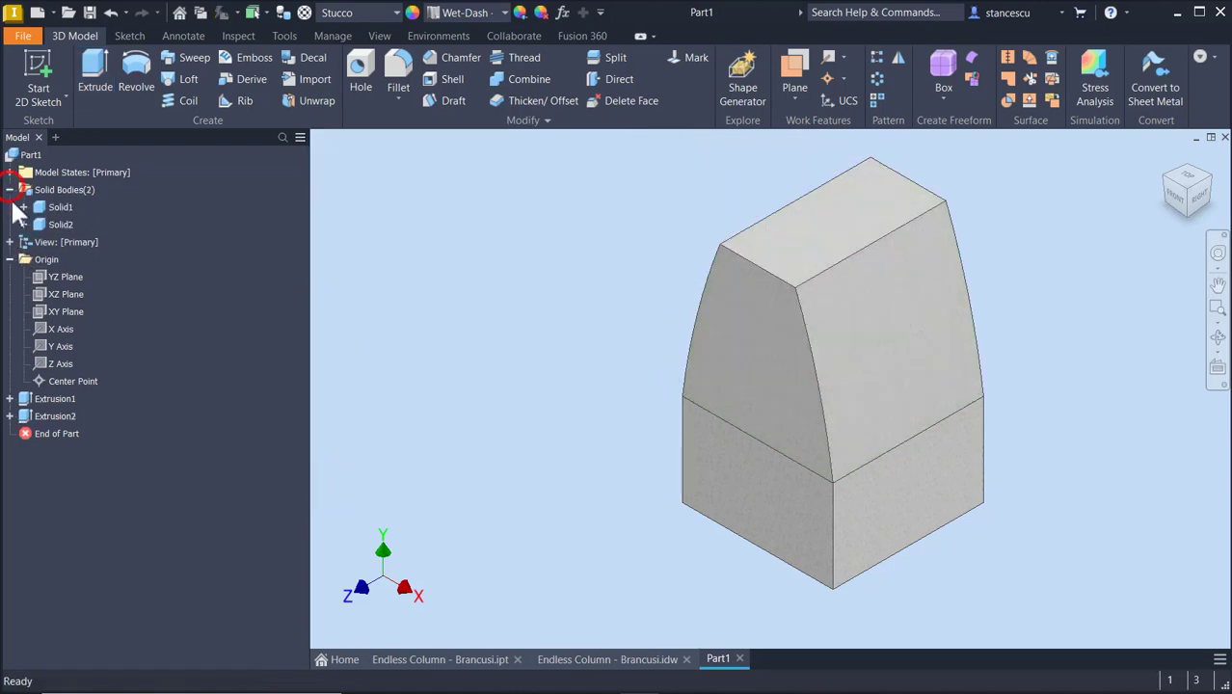
right_click(40, 225)
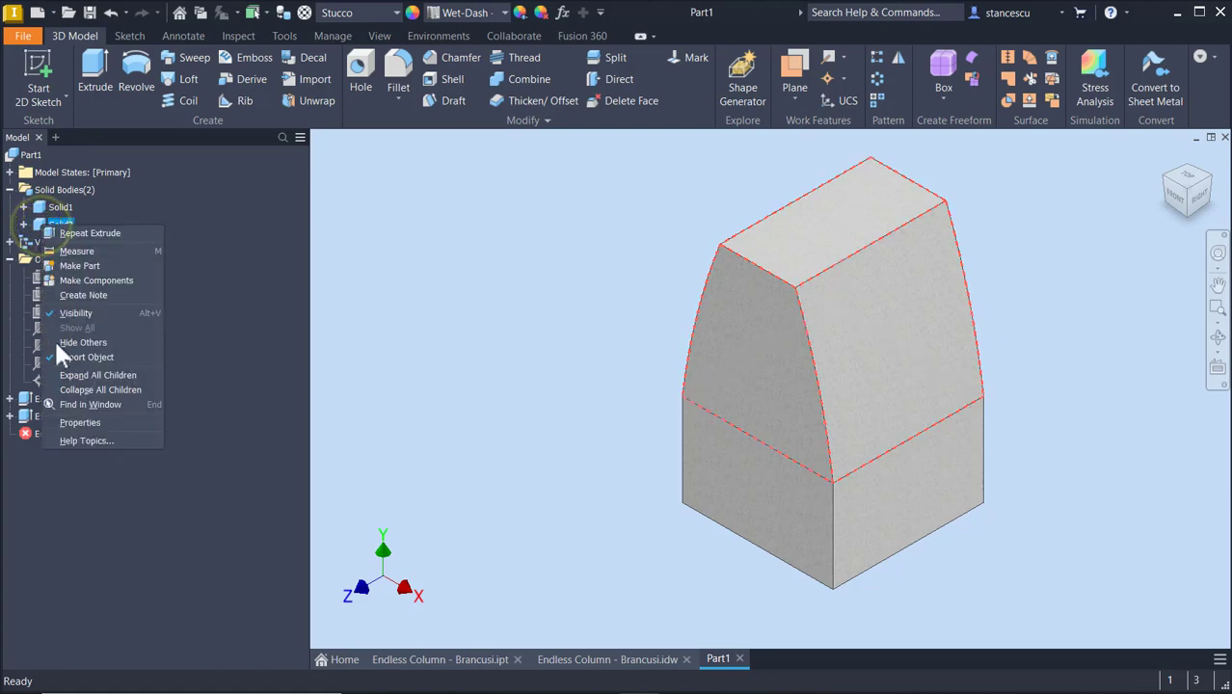
left_click(77, 421)
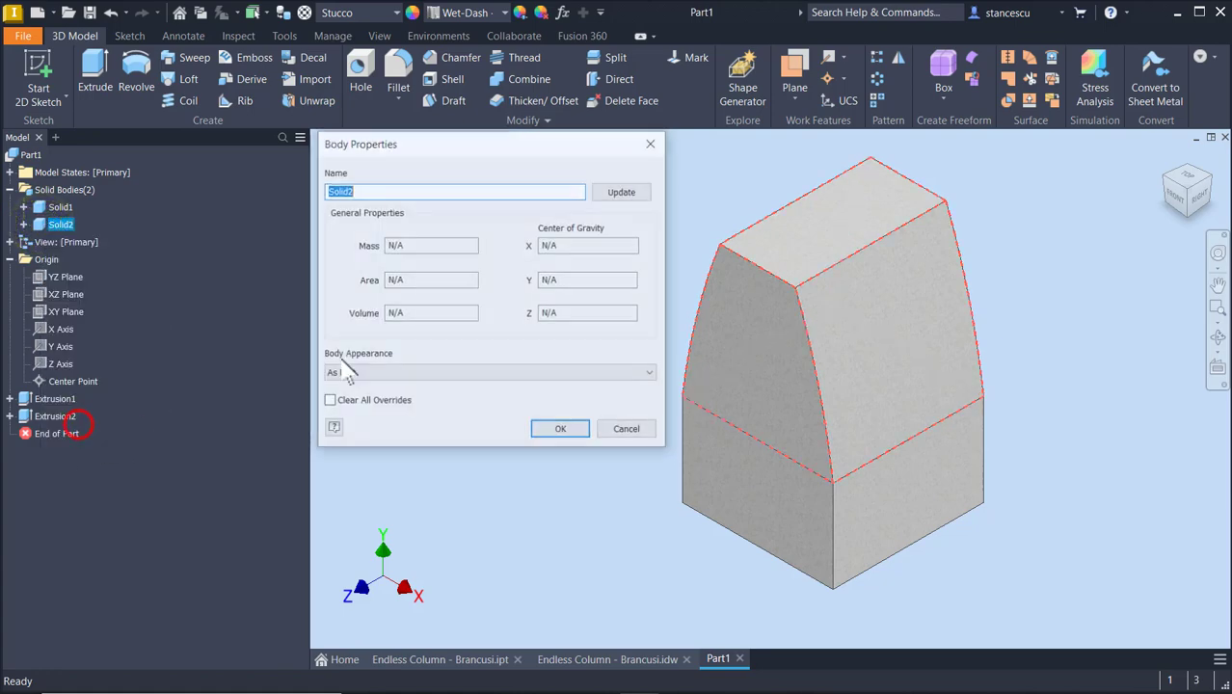
left_click(403, 373)
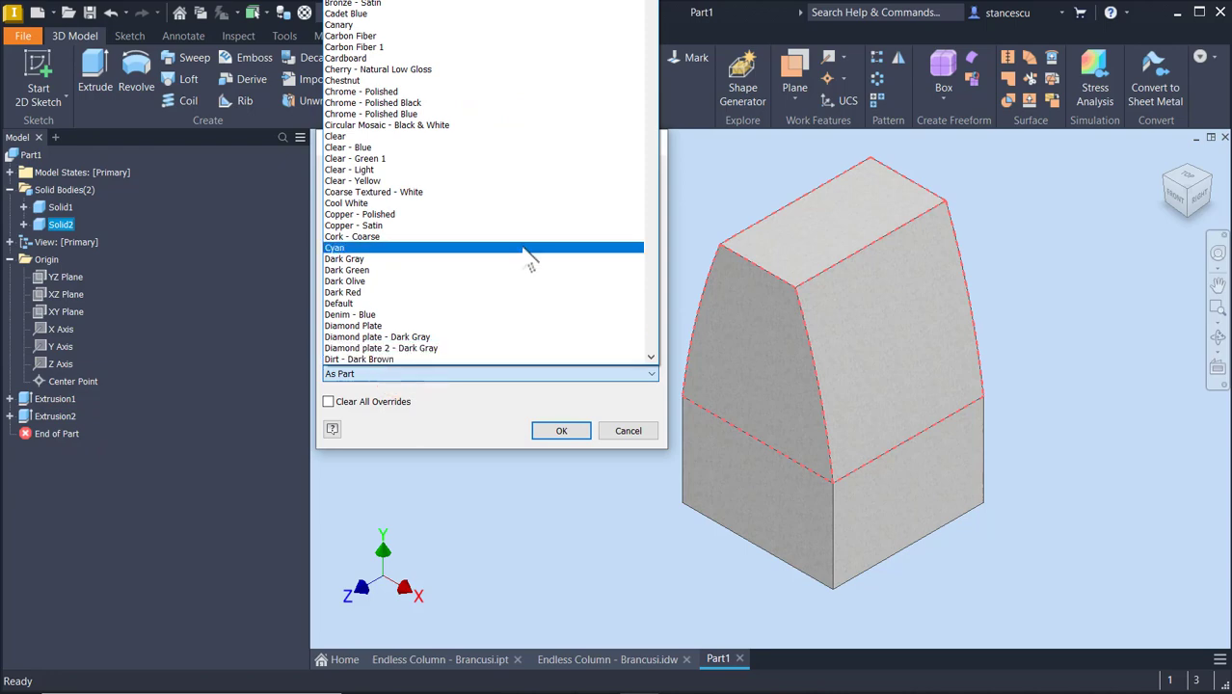
key("r")
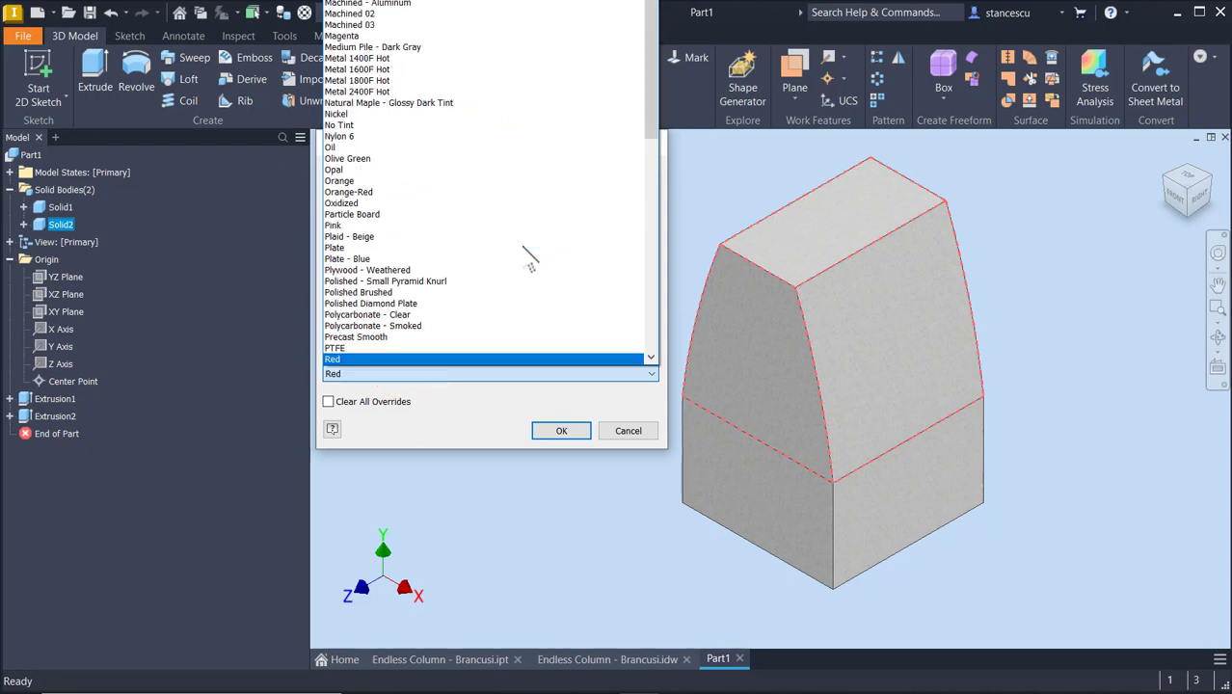
left_click(373, 360)
left_click(561, 430)
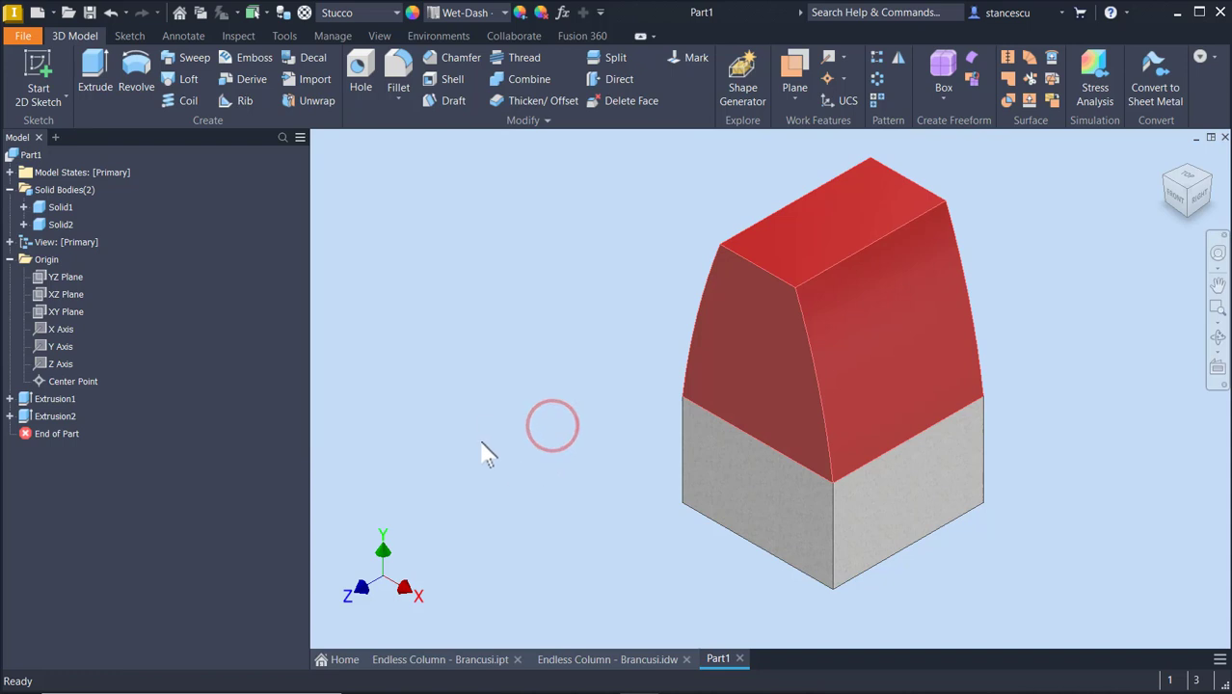
left_click(488, 352)
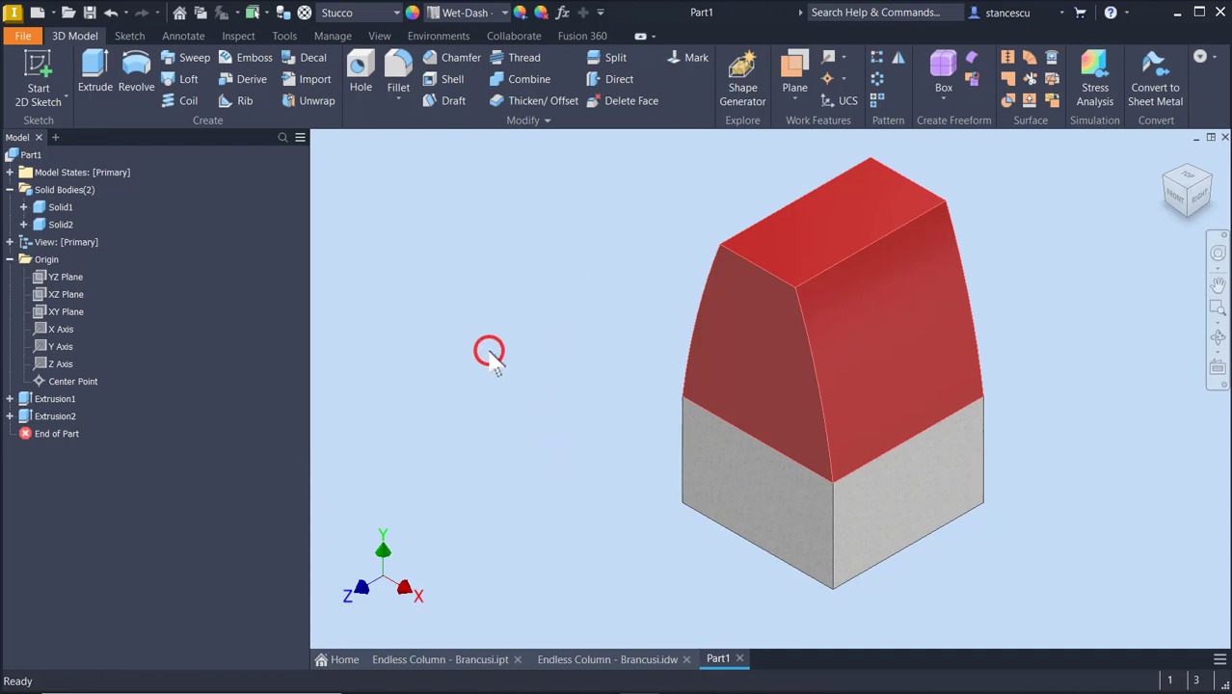
Create a diagonal work plane through two opposite vertical edges of the base block.
key("F6")
left_click(524, 225)
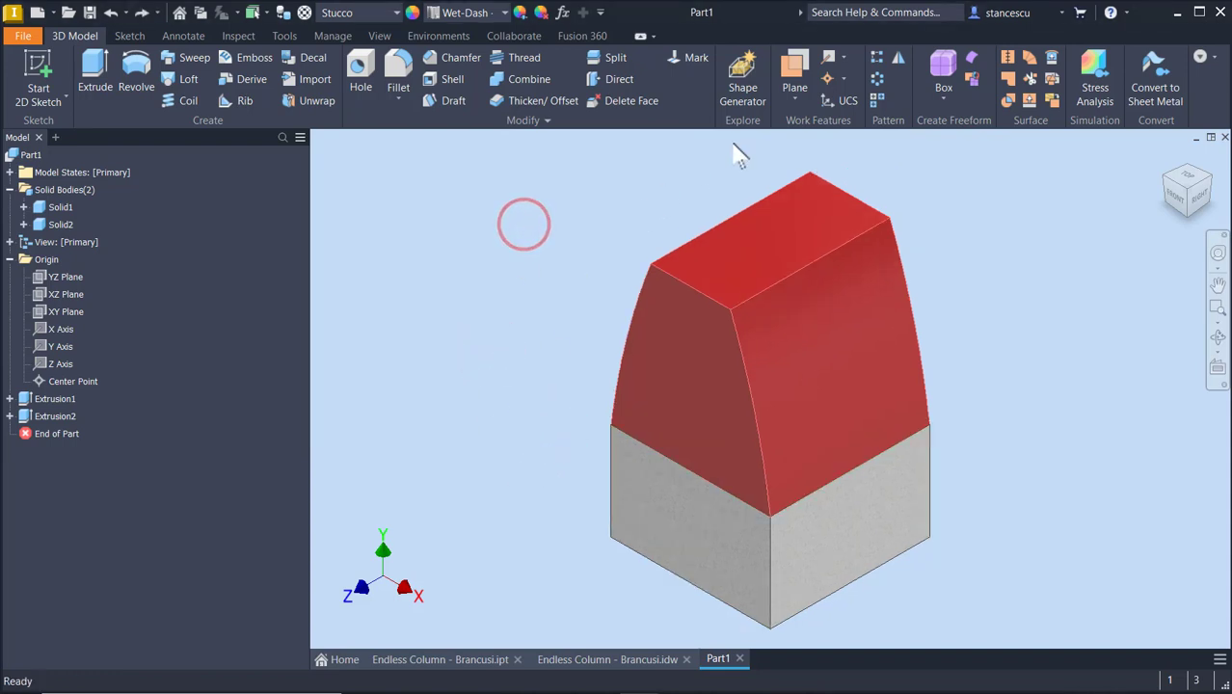
left_click(796, 85)
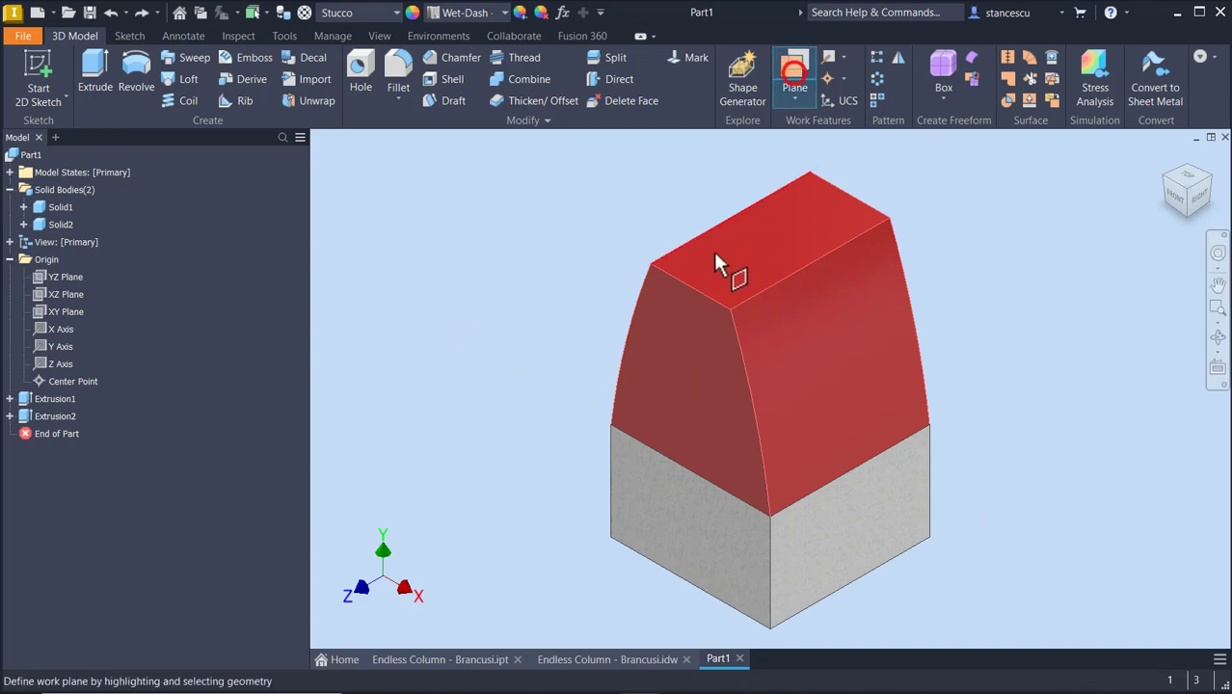
left_click(608, 459)
left_click(933, 448)
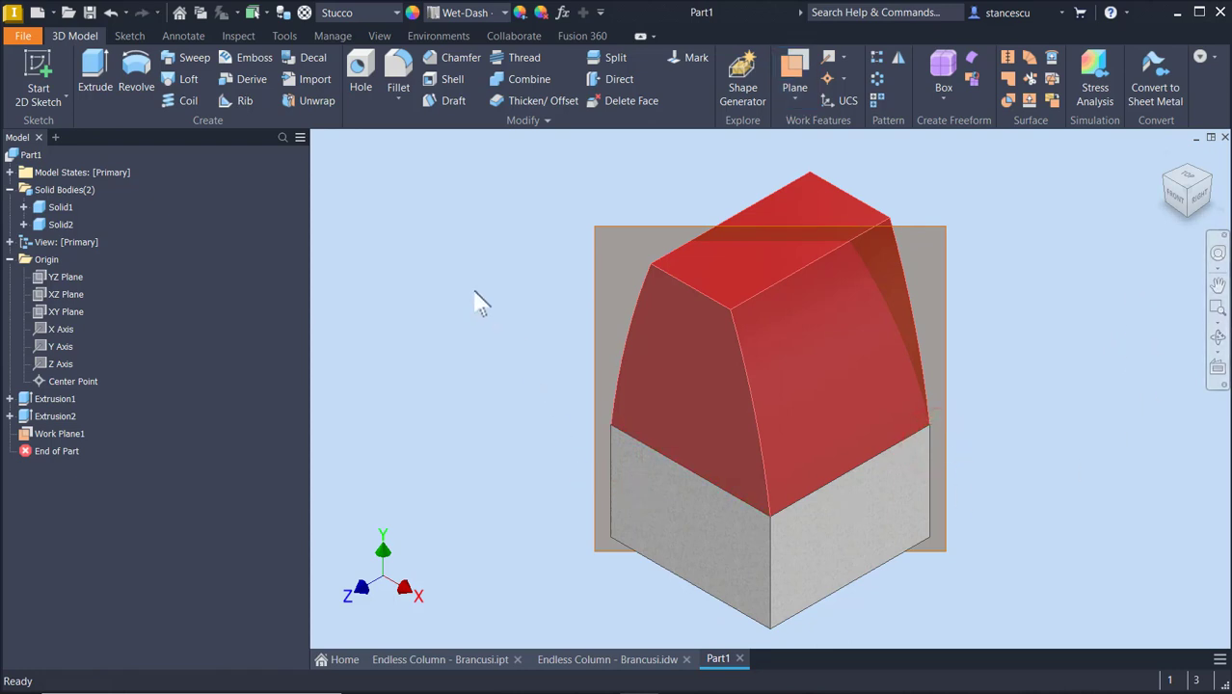
Mirror the red solid about the diagonal work plane as a new solid.
left_click(898, 60)
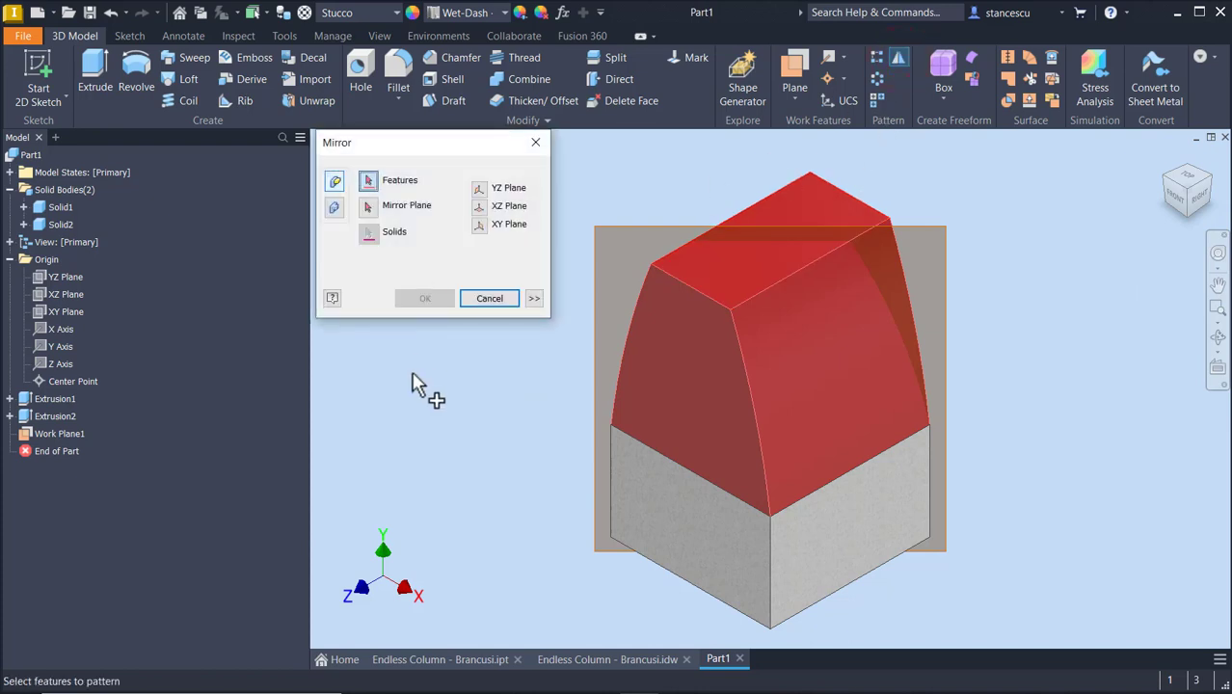
left_click(334, 207)
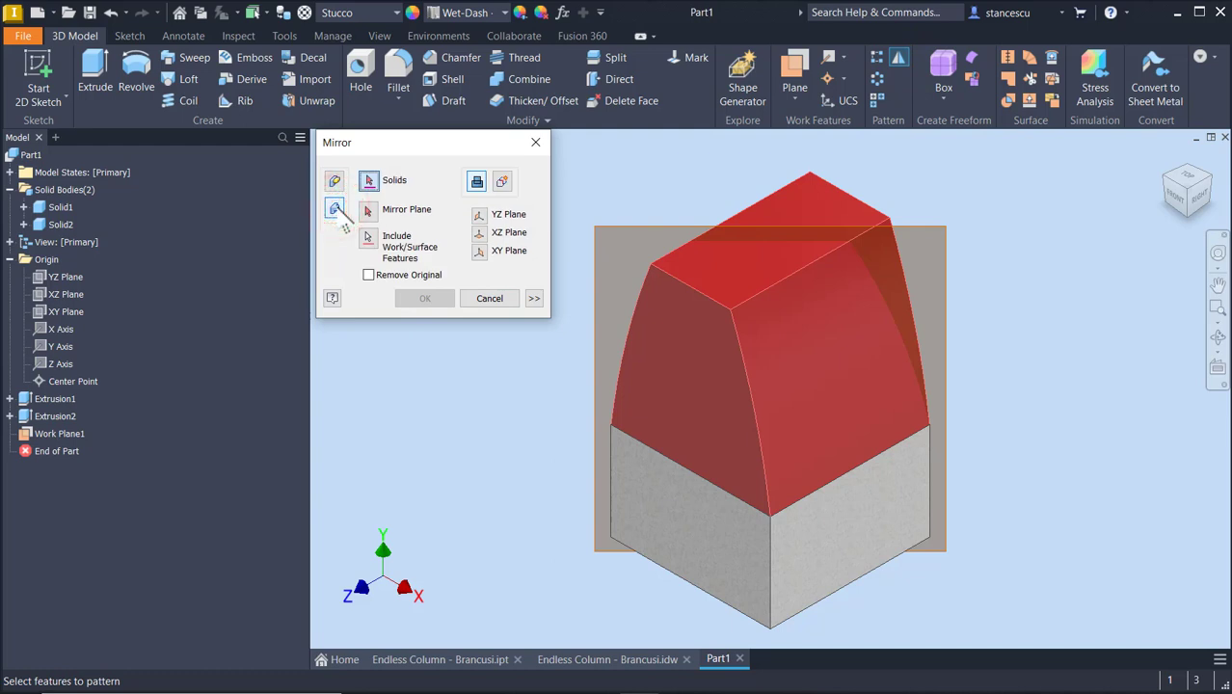
left_click(500, 183)
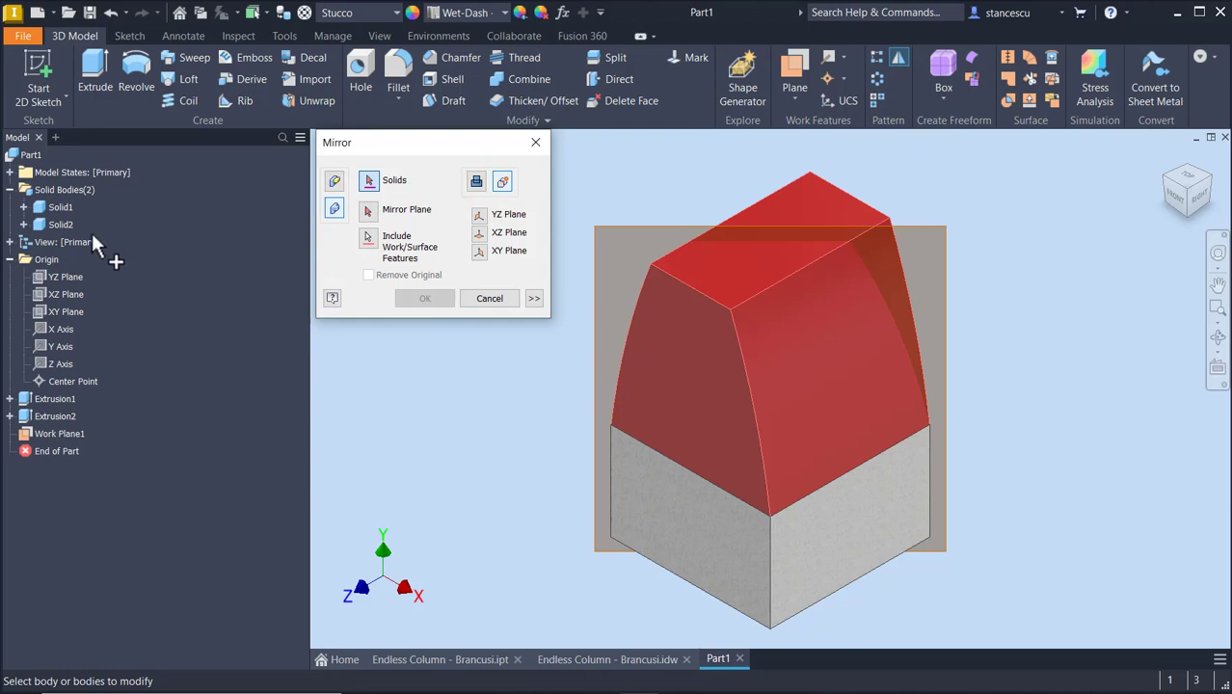
left_click(64, 225)
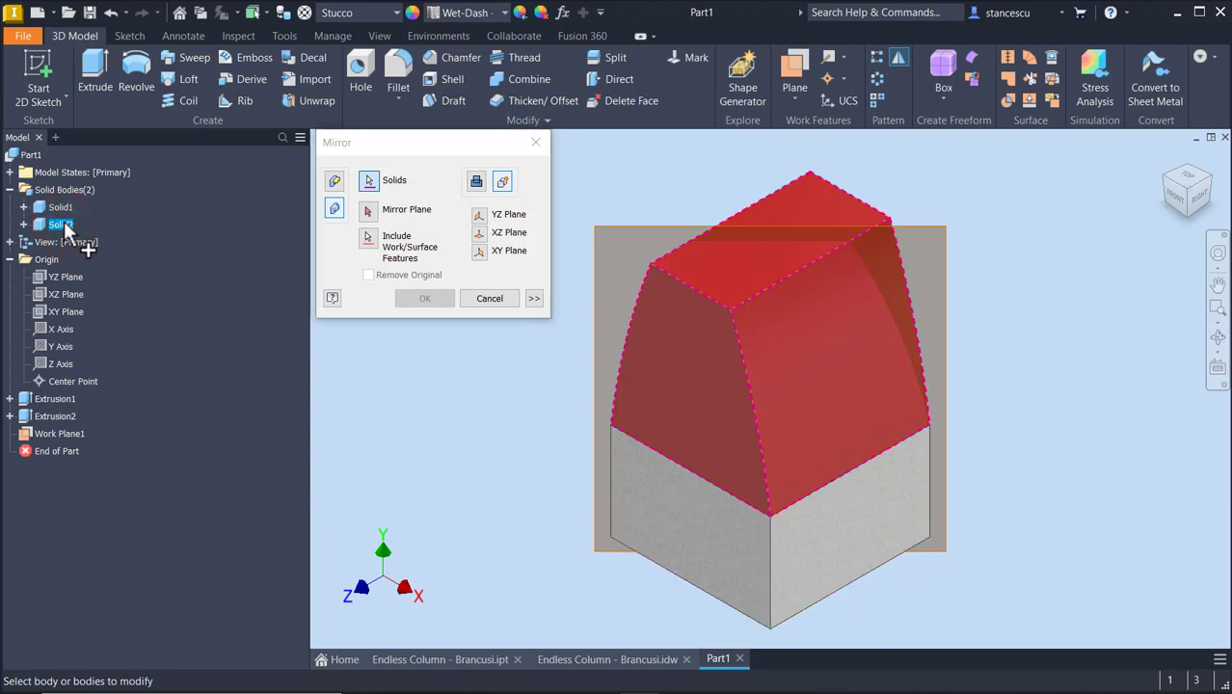
left_click(365, 212)
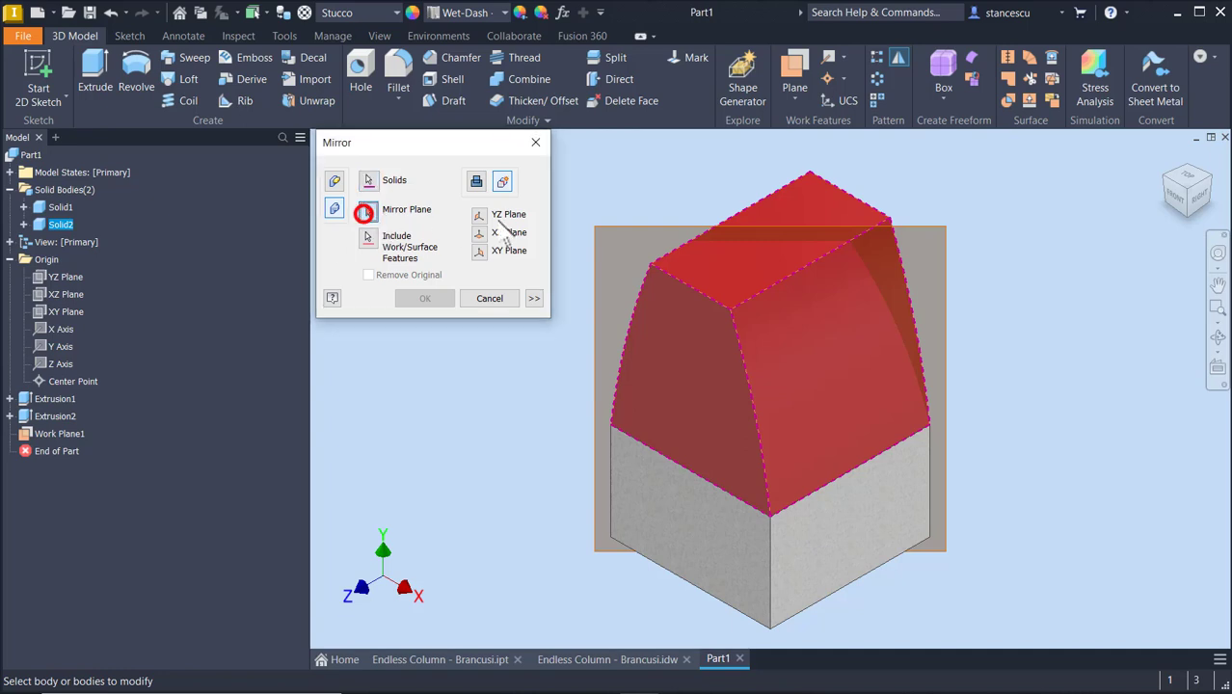
left_click(657, 228)
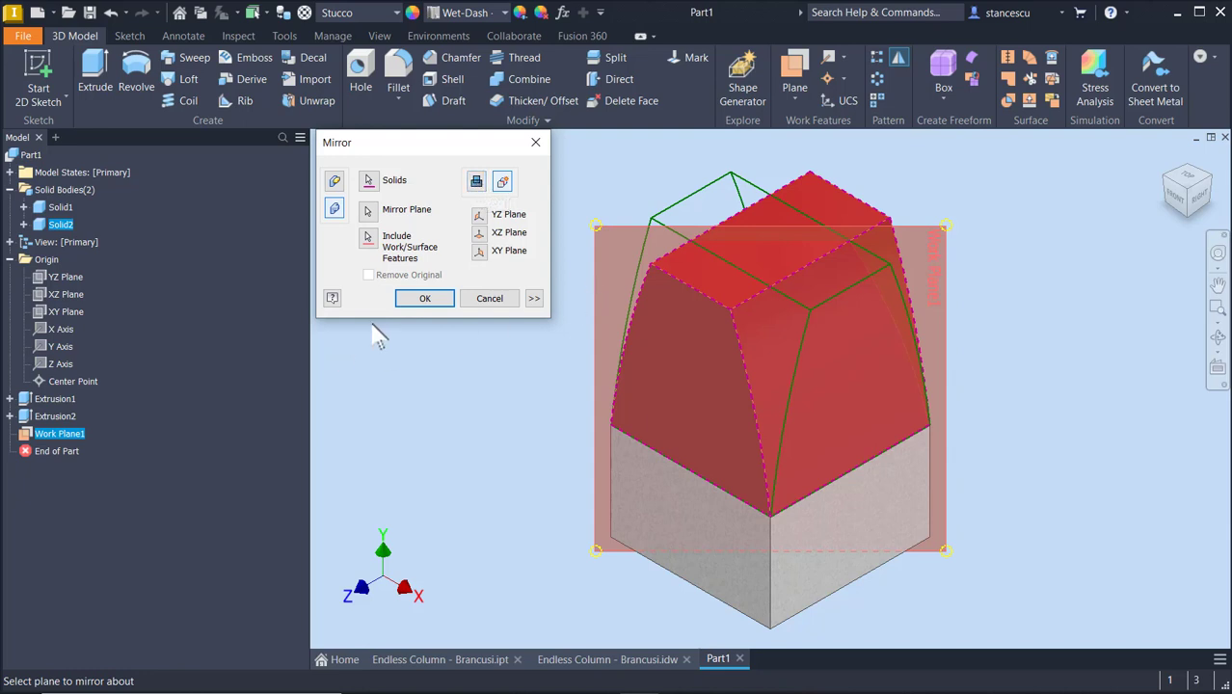
left_click(424, 299)
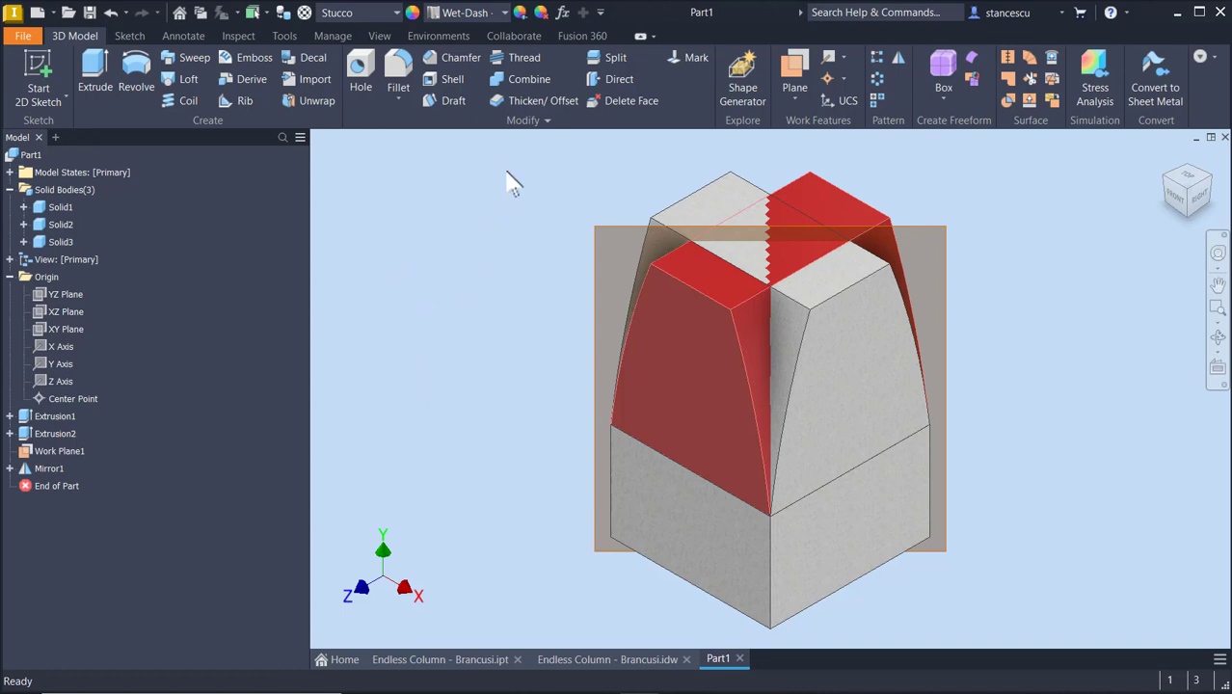
Combine the red solid with its mirrored copy using the Intersect operation, without keeping the tool body.
left_click(529, 79)
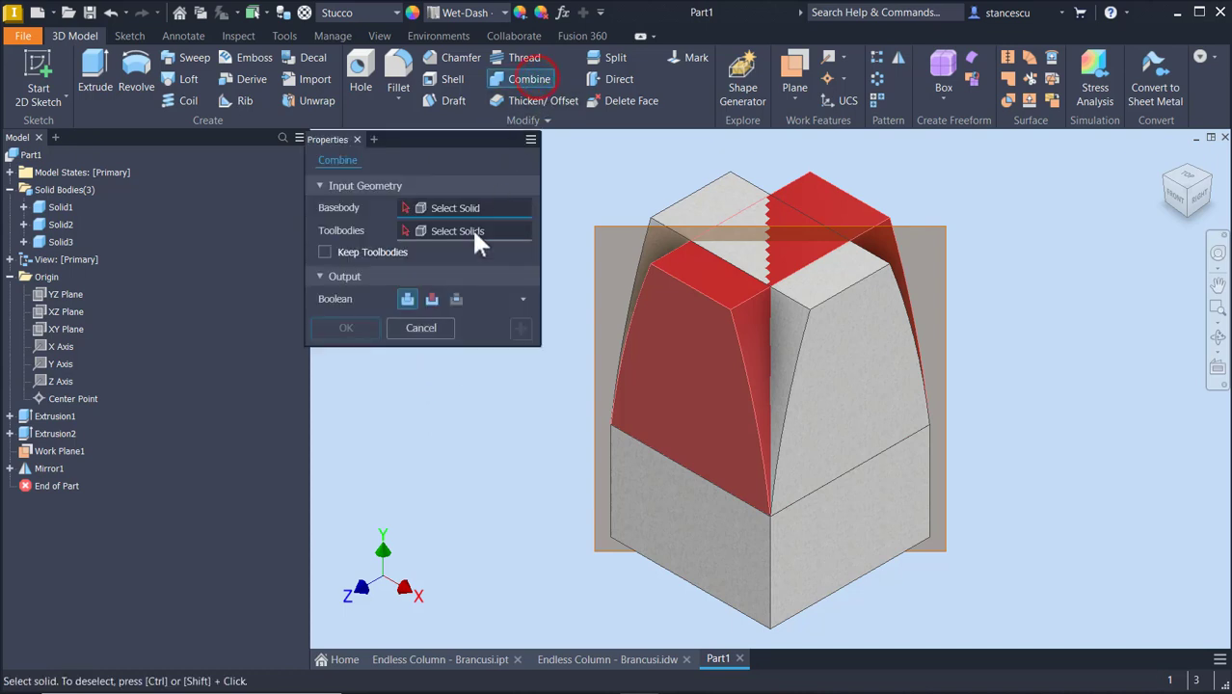
left_click(646, 377)
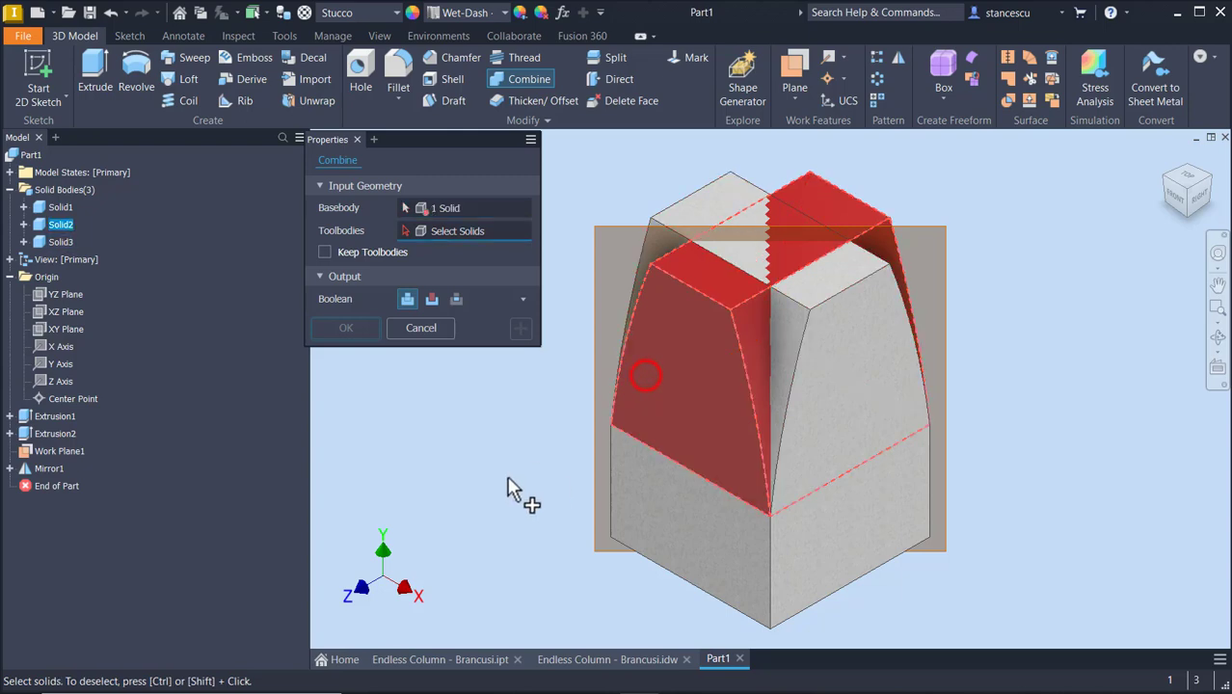
left_click(711, 195)
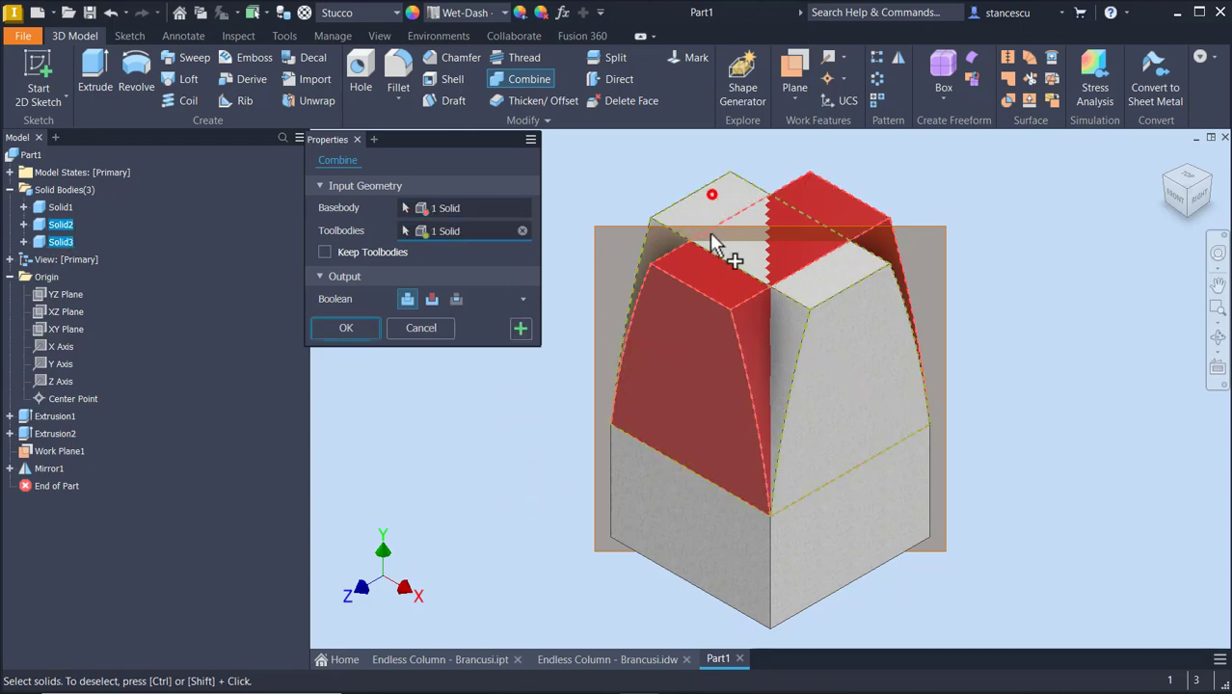
left_click(457, 301)
left_click(347, 328)
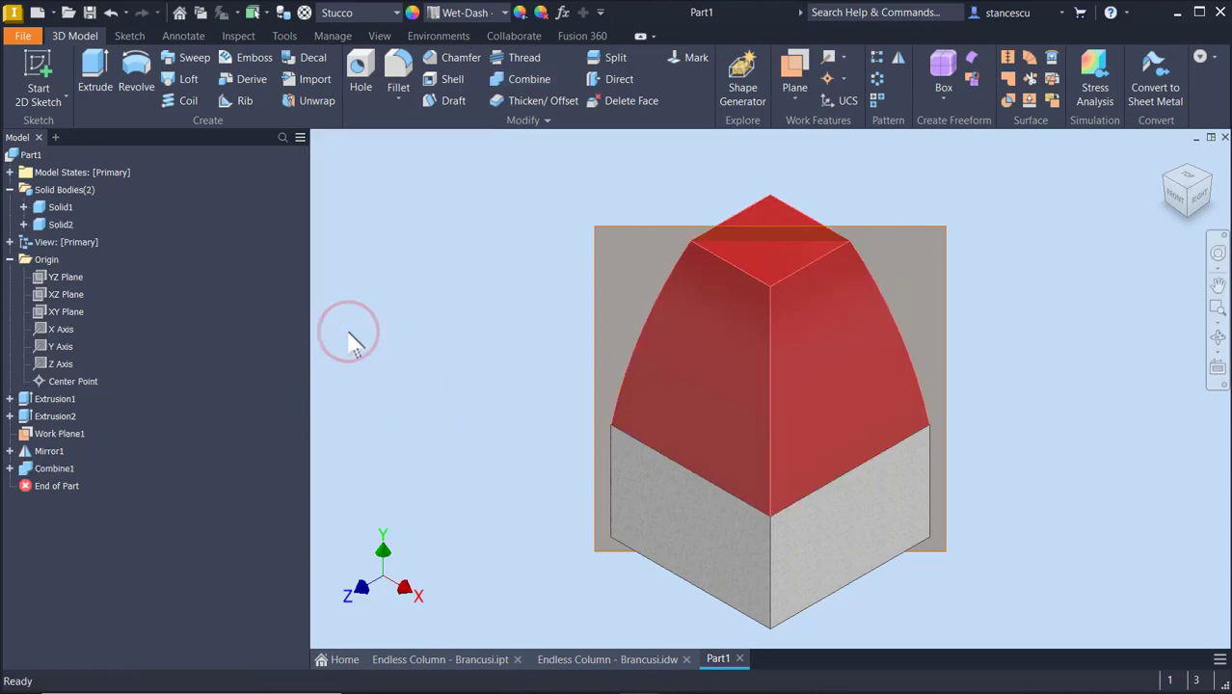
Hide the diagonal work plane in the model view.
right_click(648, 223)
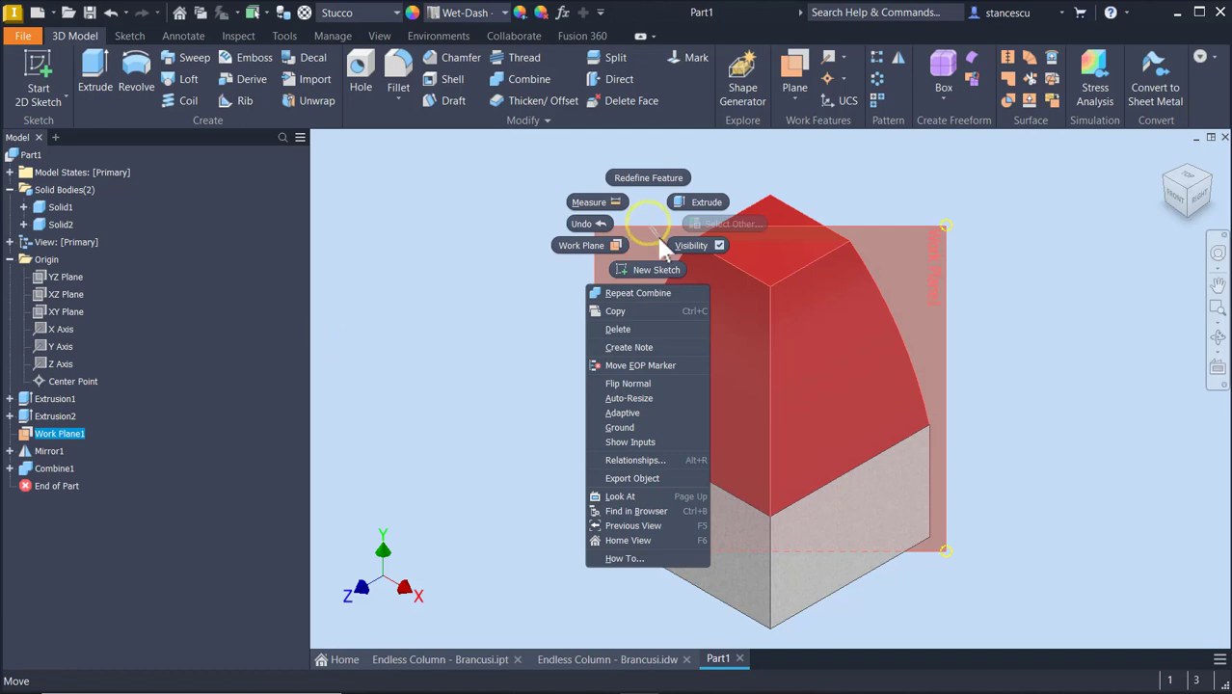
left_click(673, 243)
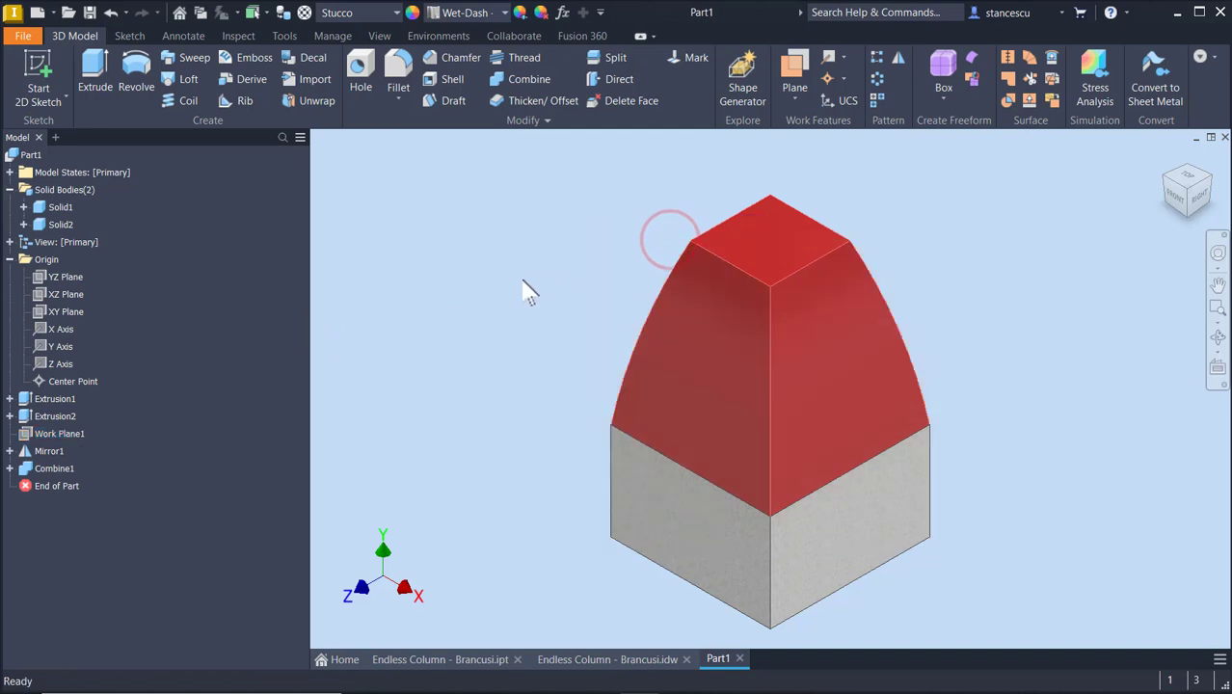
key("F6")
Mirror the whole red solid upward about its flat top face, joining the copy to the original.
left_click(898, 58)
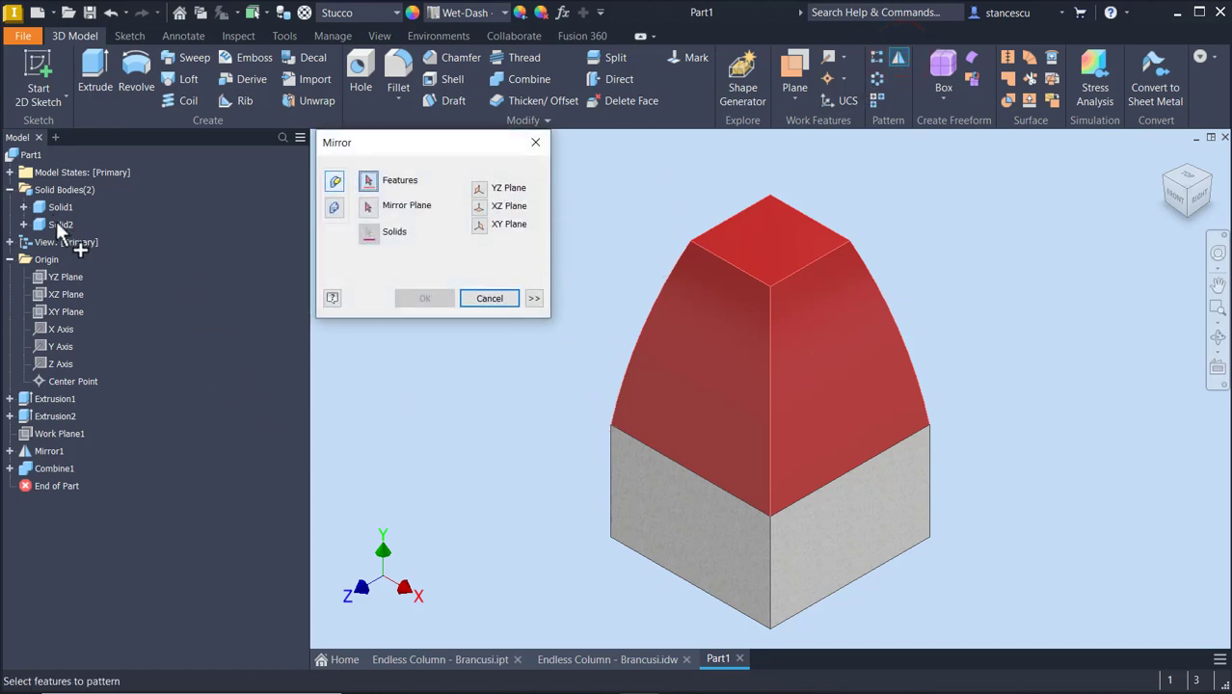
left_click(335, 207)
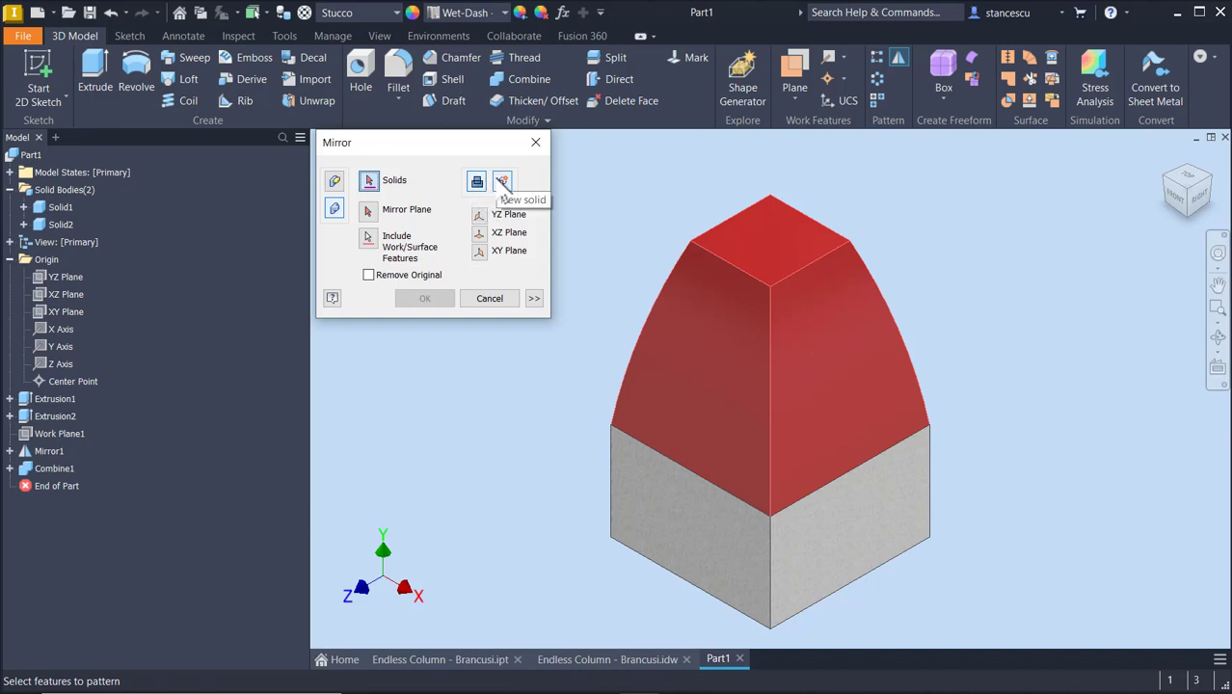
left_click(60, 224)
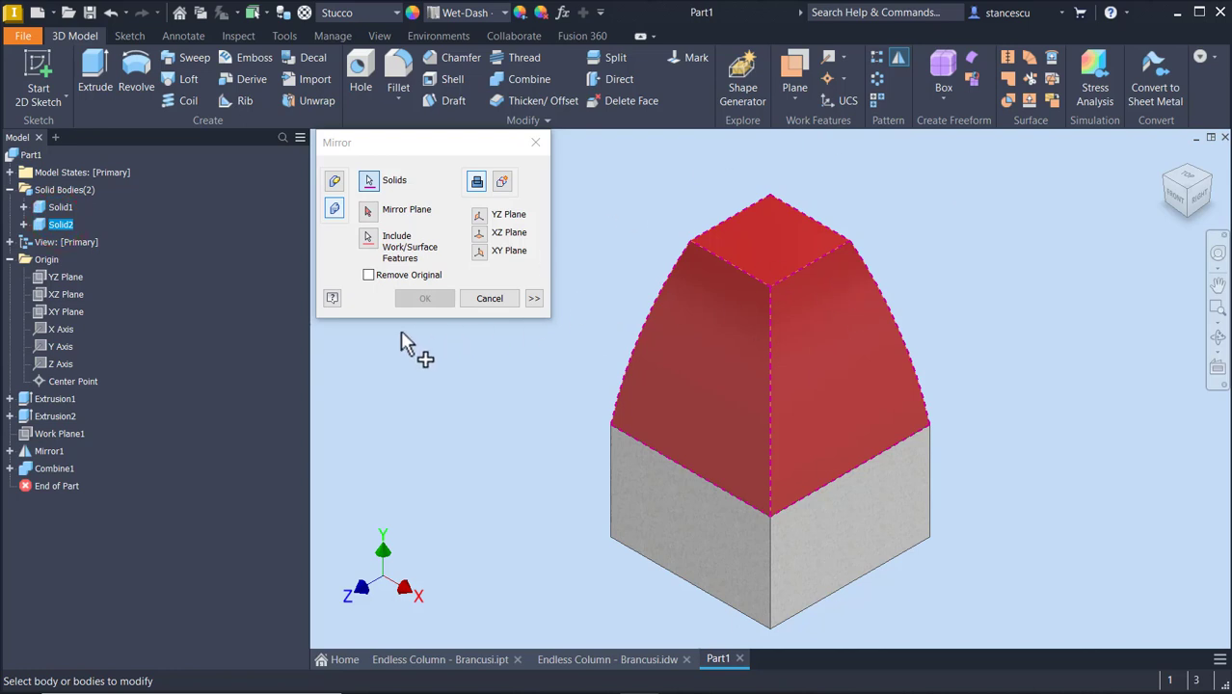
left_click(367, 209)
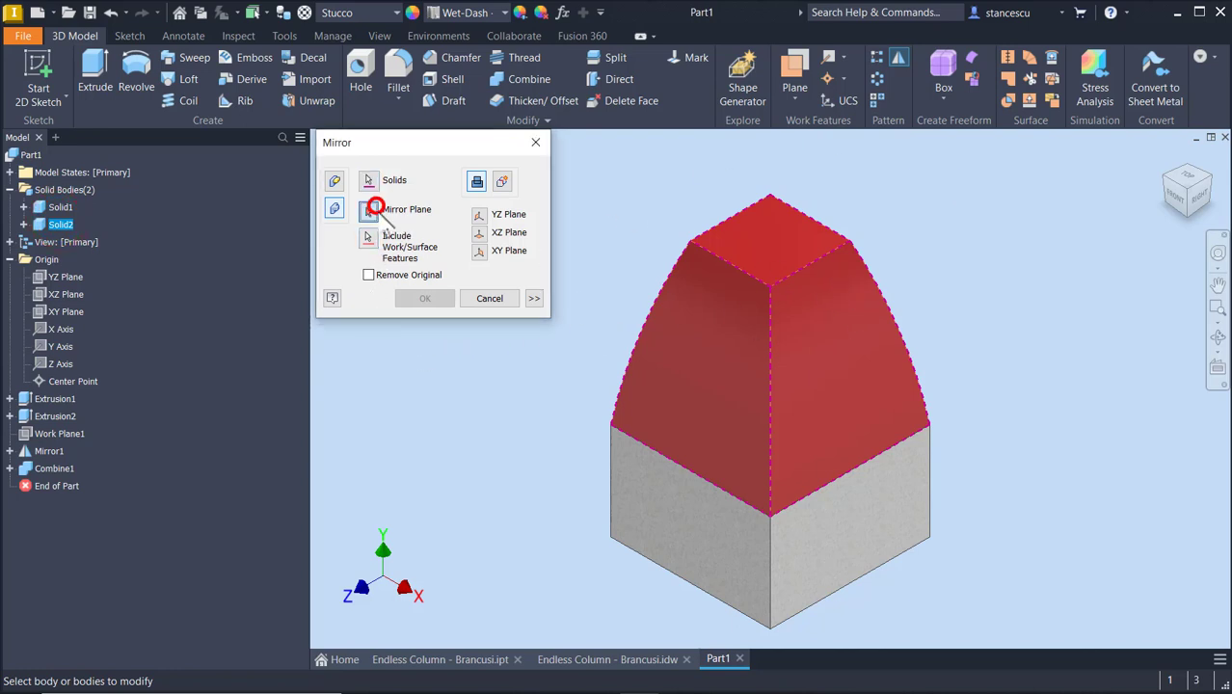
left_click(746, 221)
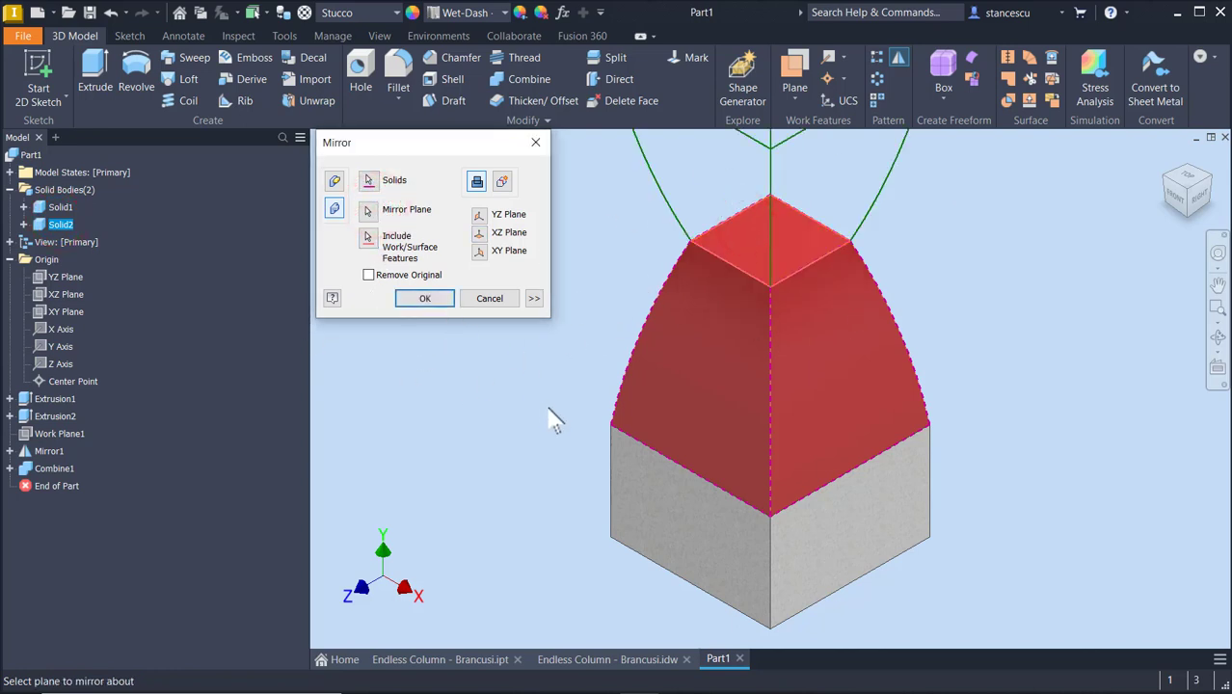
scroll(551, 419, "up", 2)
middle_click_drag(554, 421, 610, 459)
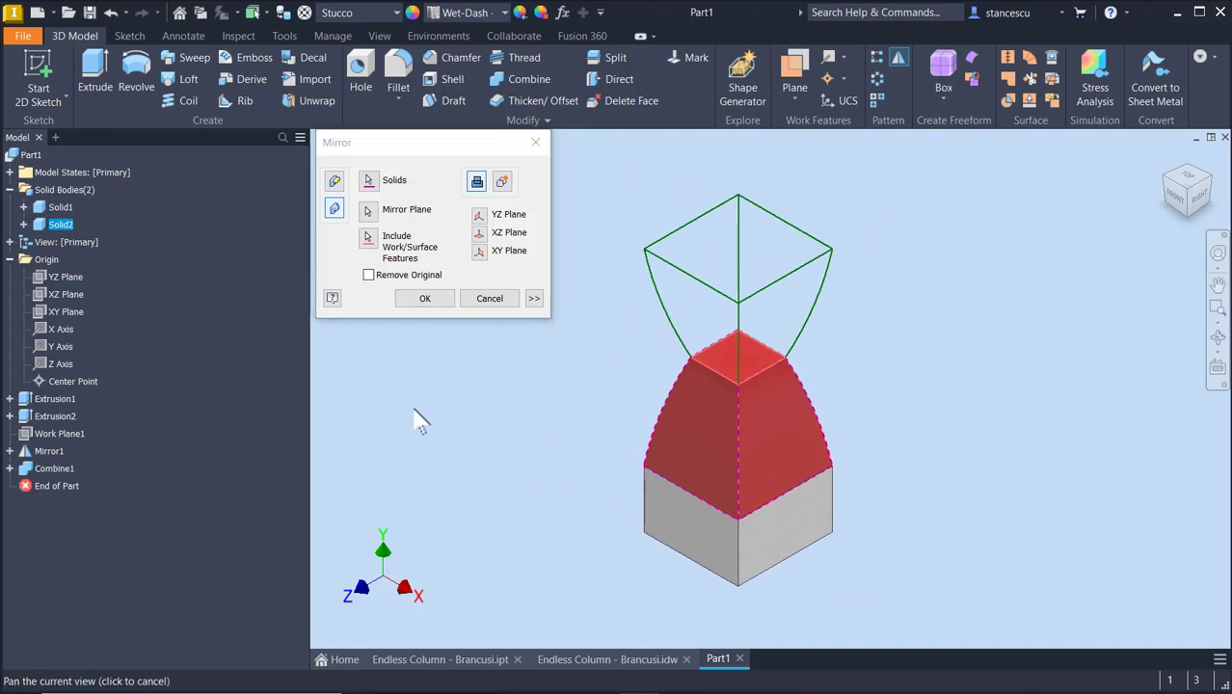
left_click(438, 302)
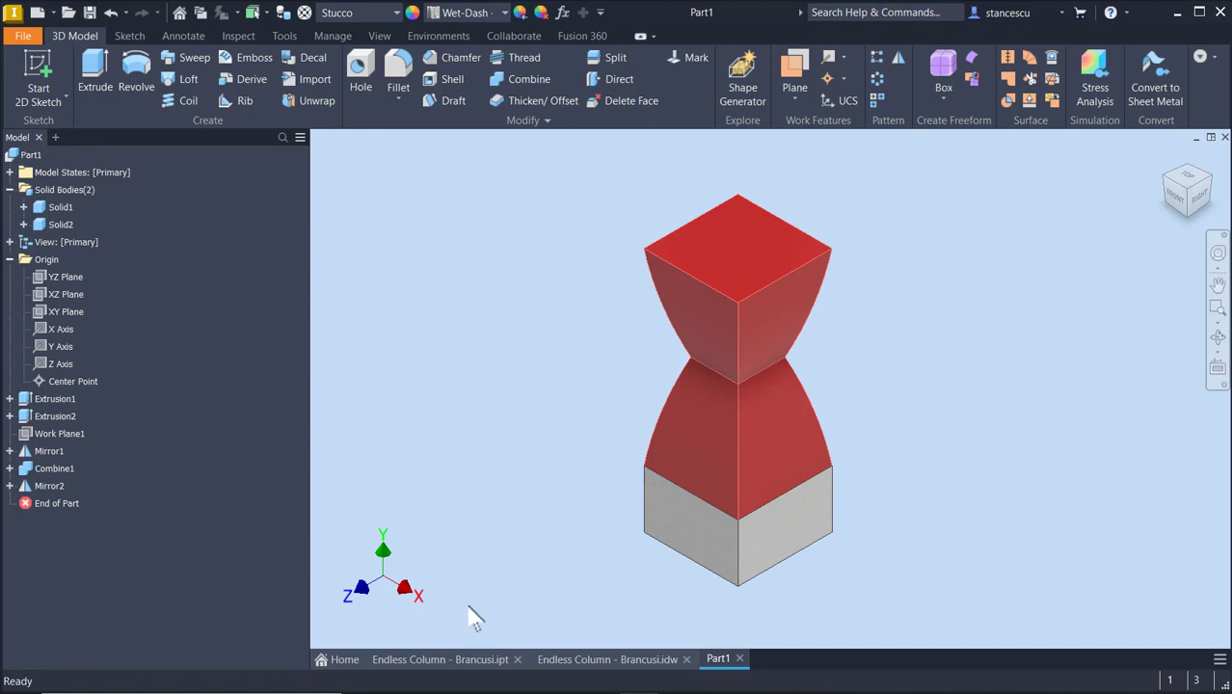
Check the Endless Column drawing for the number of modules and their total height, and return to the part.
left_click(575, 659)
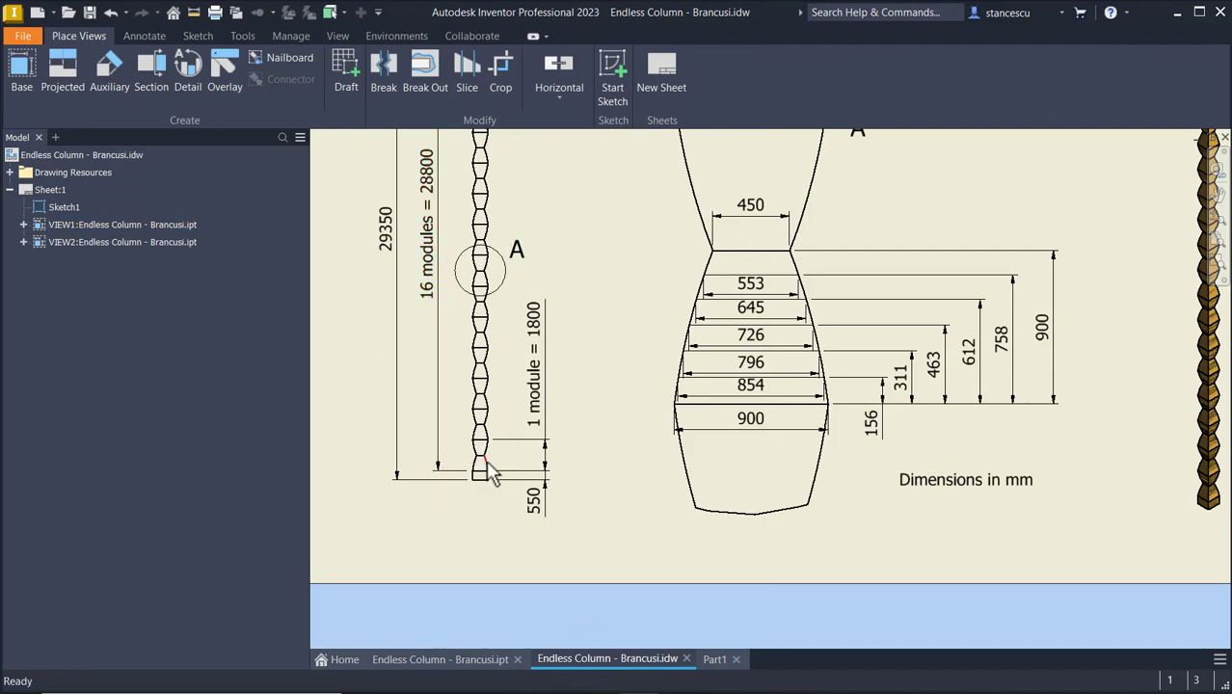
left_click(438, 446)
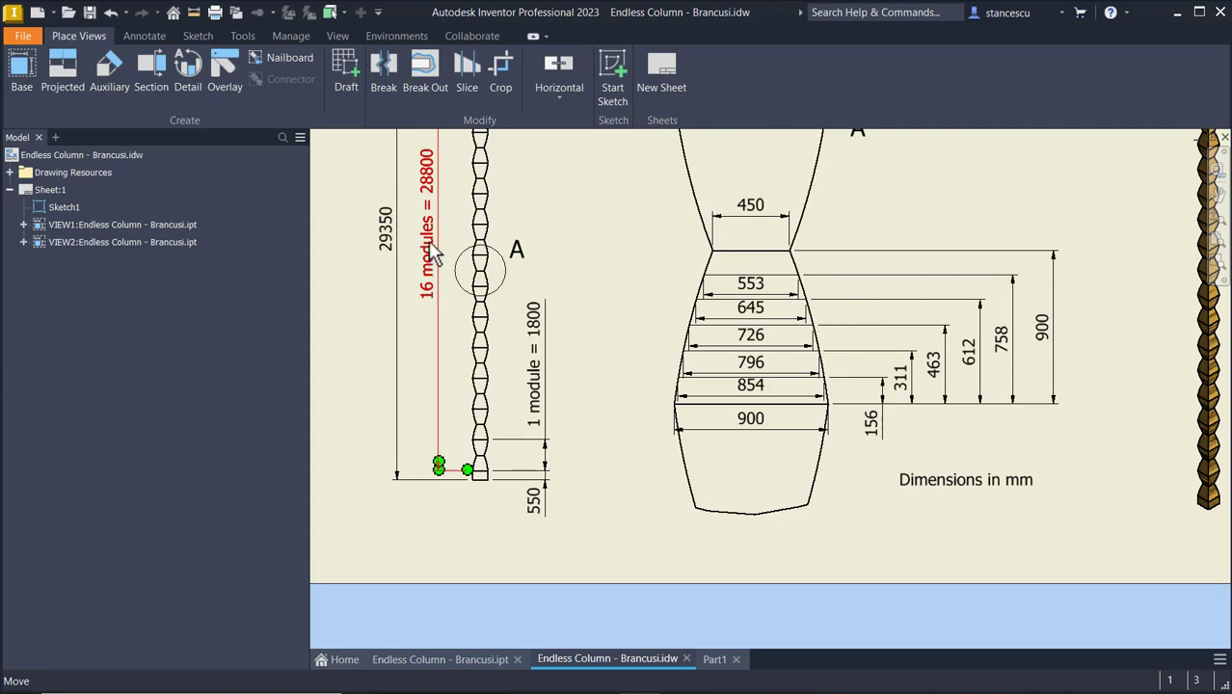
key("Escape")
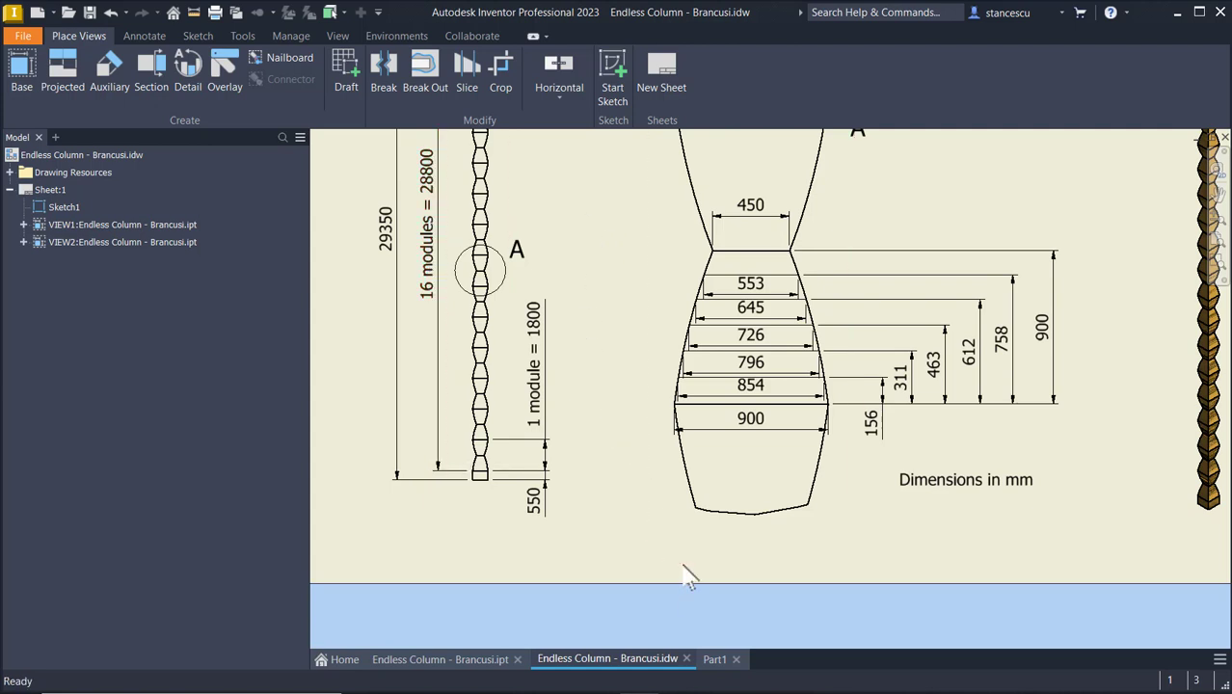
left_click(715, 659)
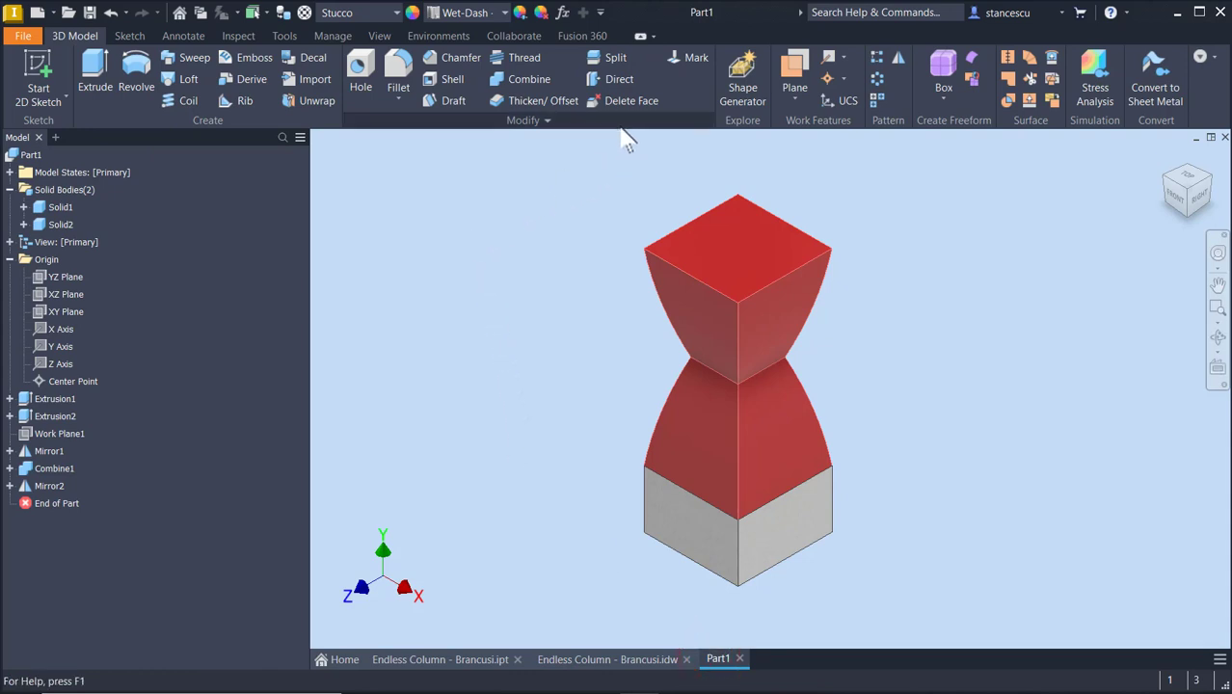
Set up a rectangular pattern of the red solid, directed upward along a vertical edge of the base block.
left_click(876, 59)
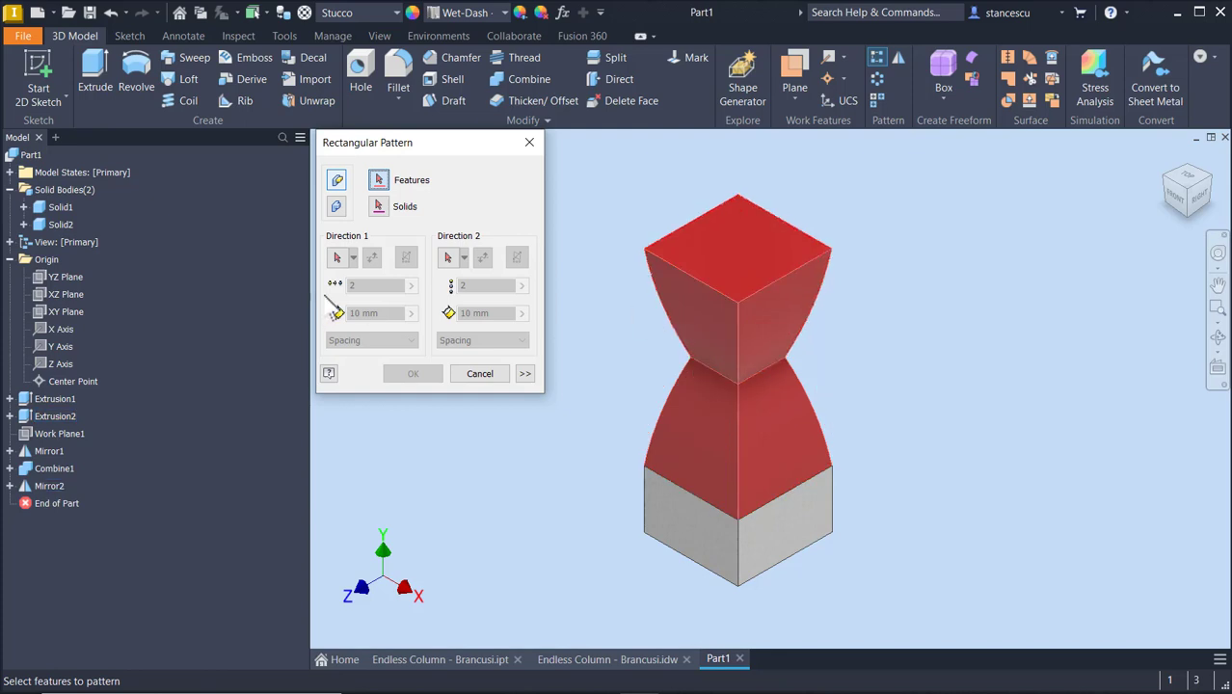
left_click(335, 207)
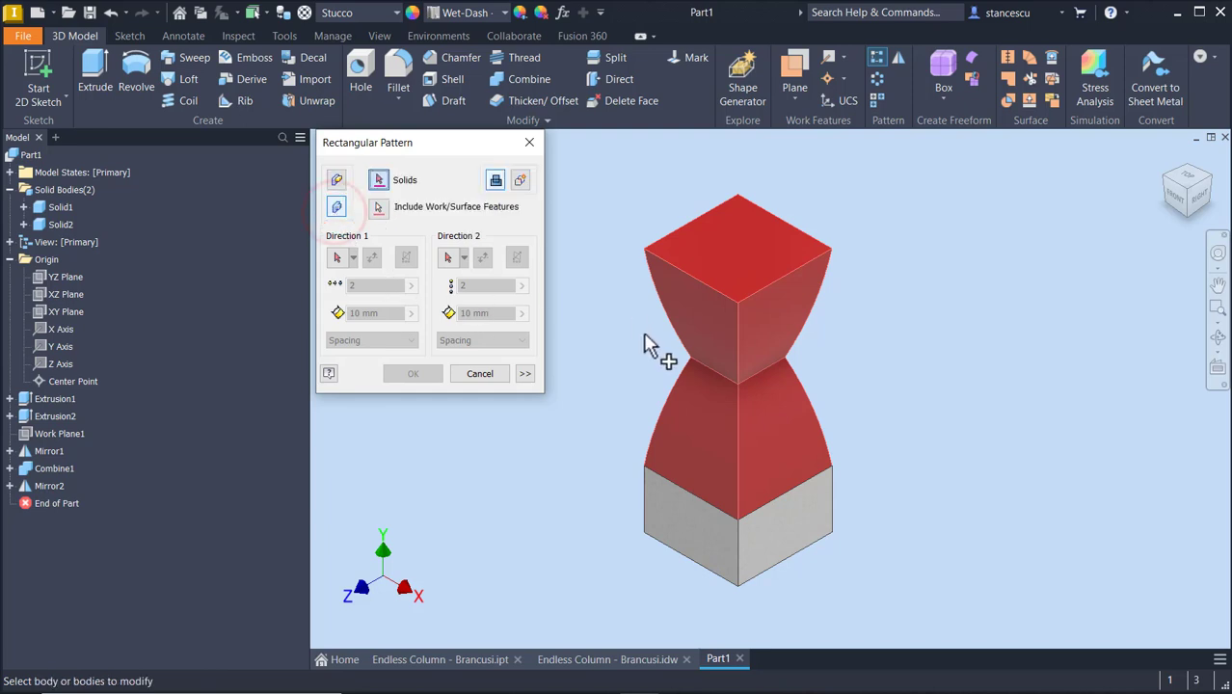
left_click(688, 307)
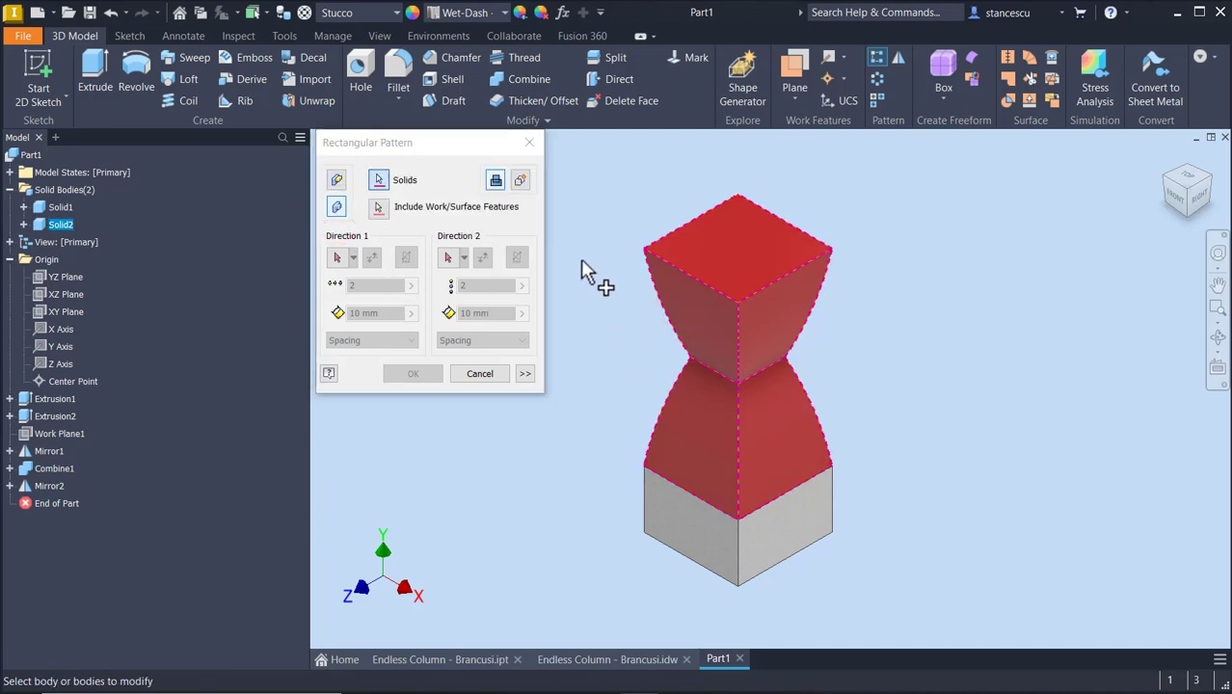
left_click(337, 258)
left_click(645, 512)
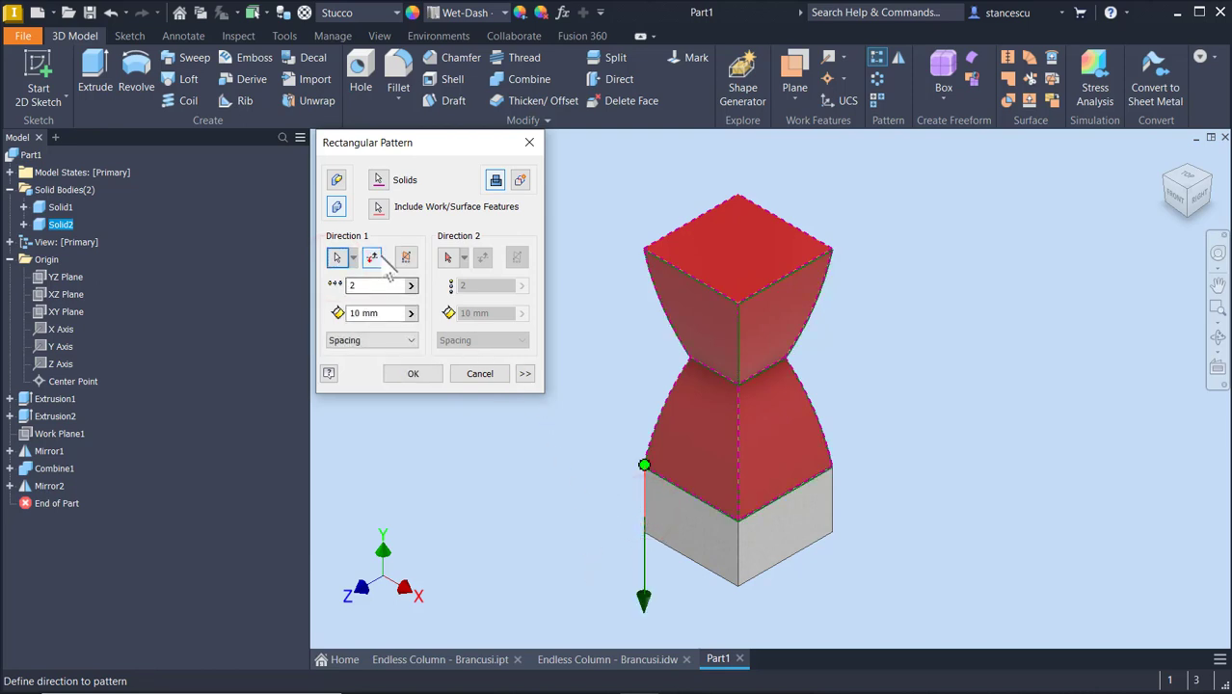
left_click(372, 258)
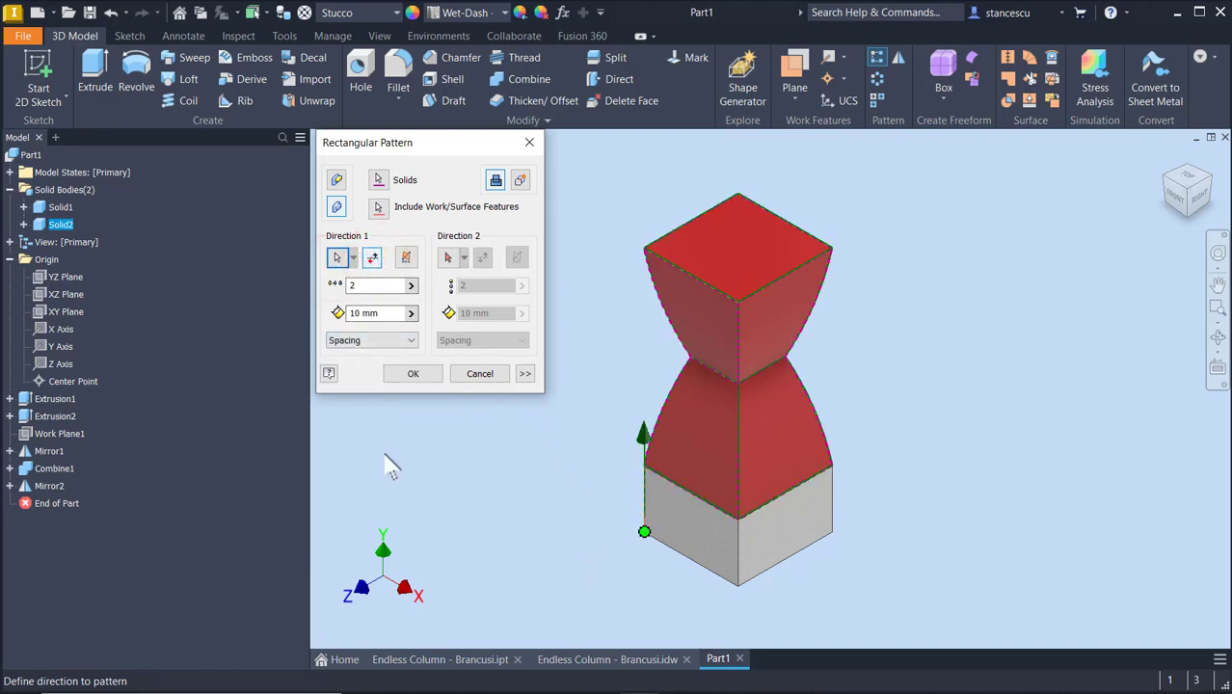
Set the pattern to 16 instances with a spacing of 900*2 mm and create it.
left_click(379, 285)
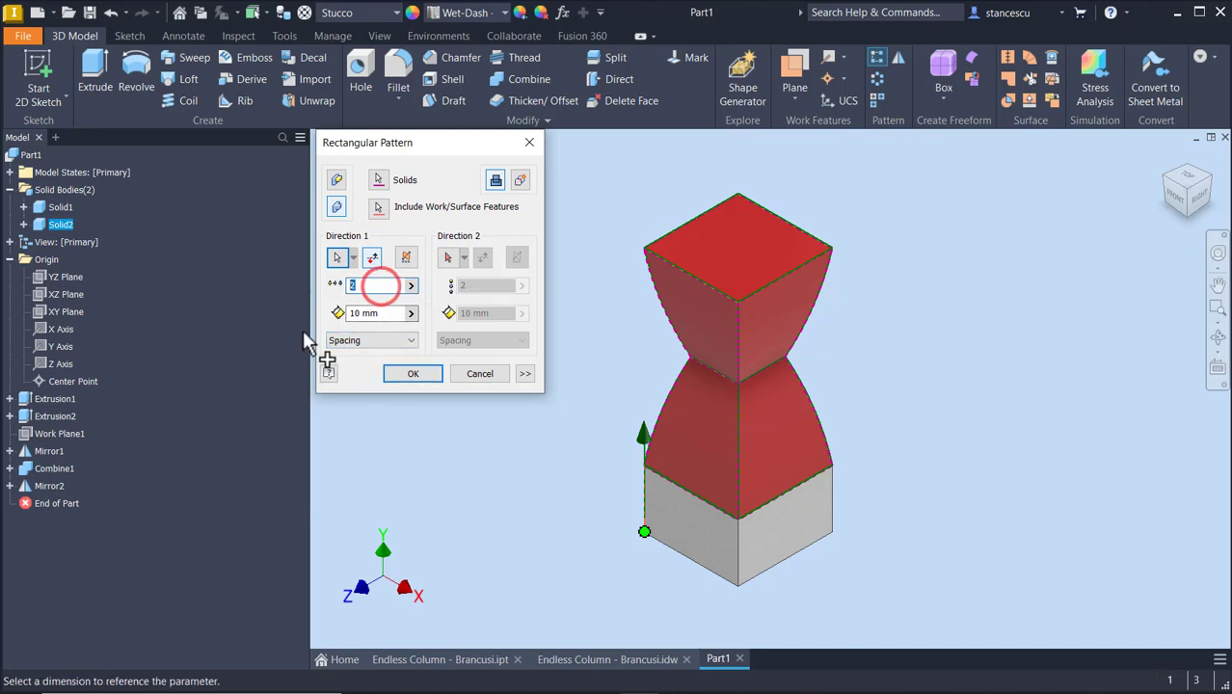
type("16")
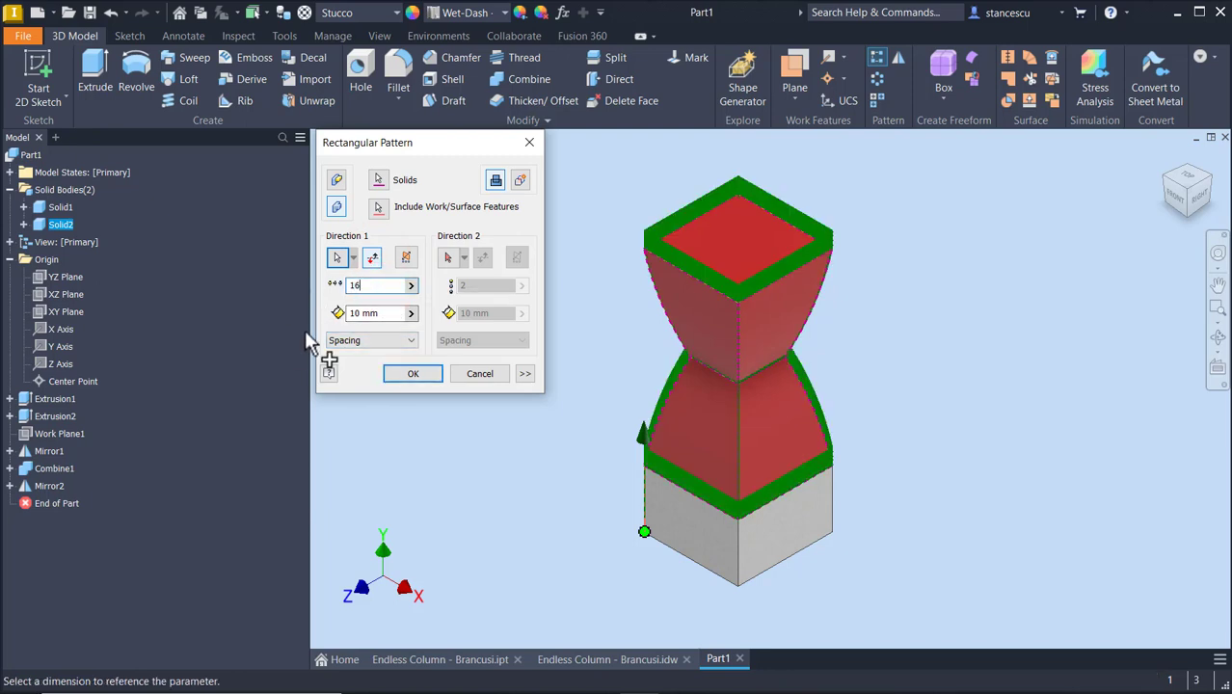
left_click(381, 309)
double_click(381, 311)
type("90°")
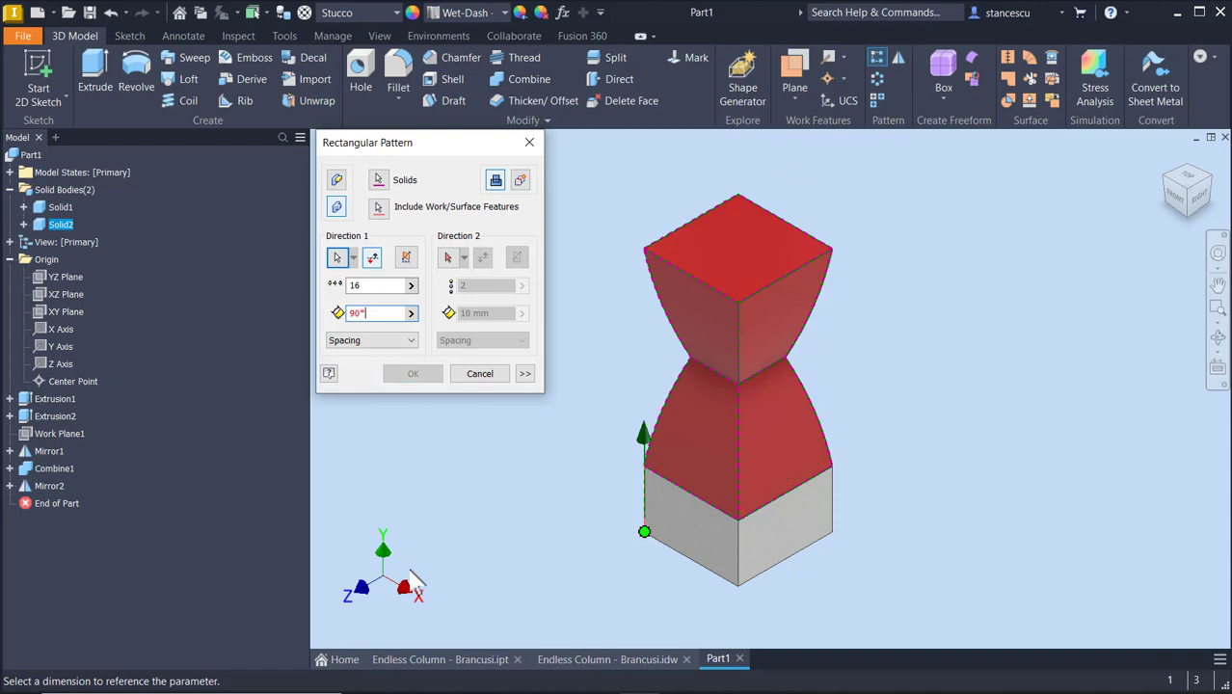
type("2")
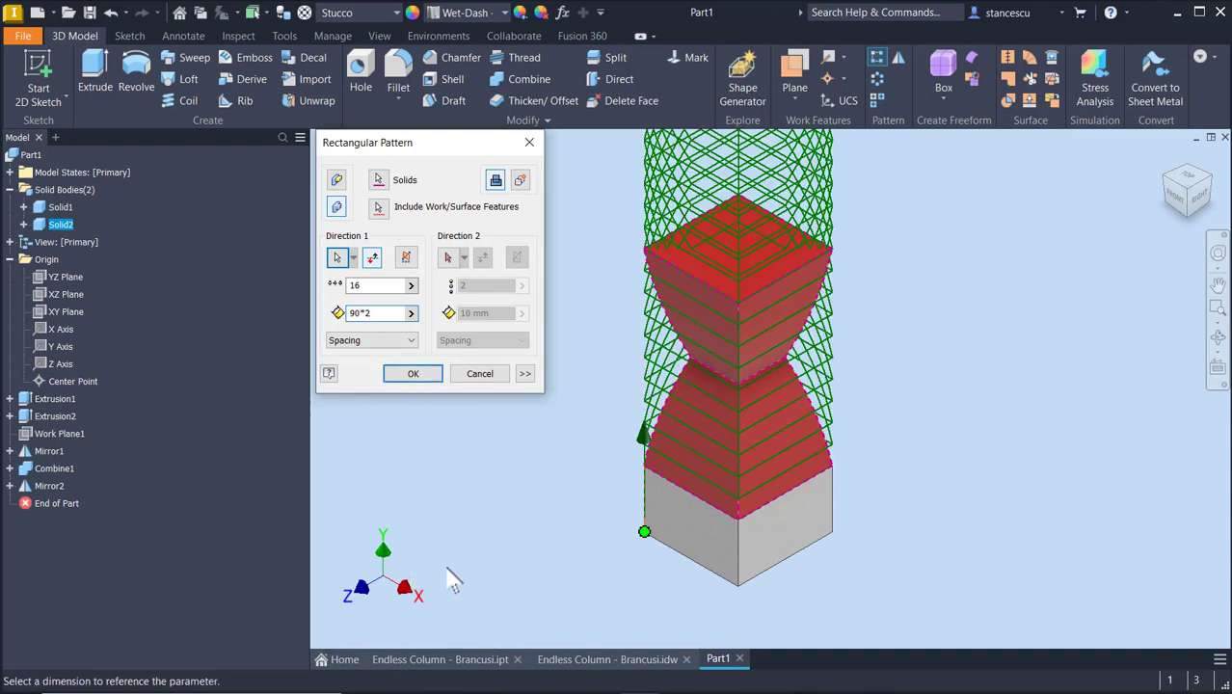
key("Left")
key("Left")
type("0")
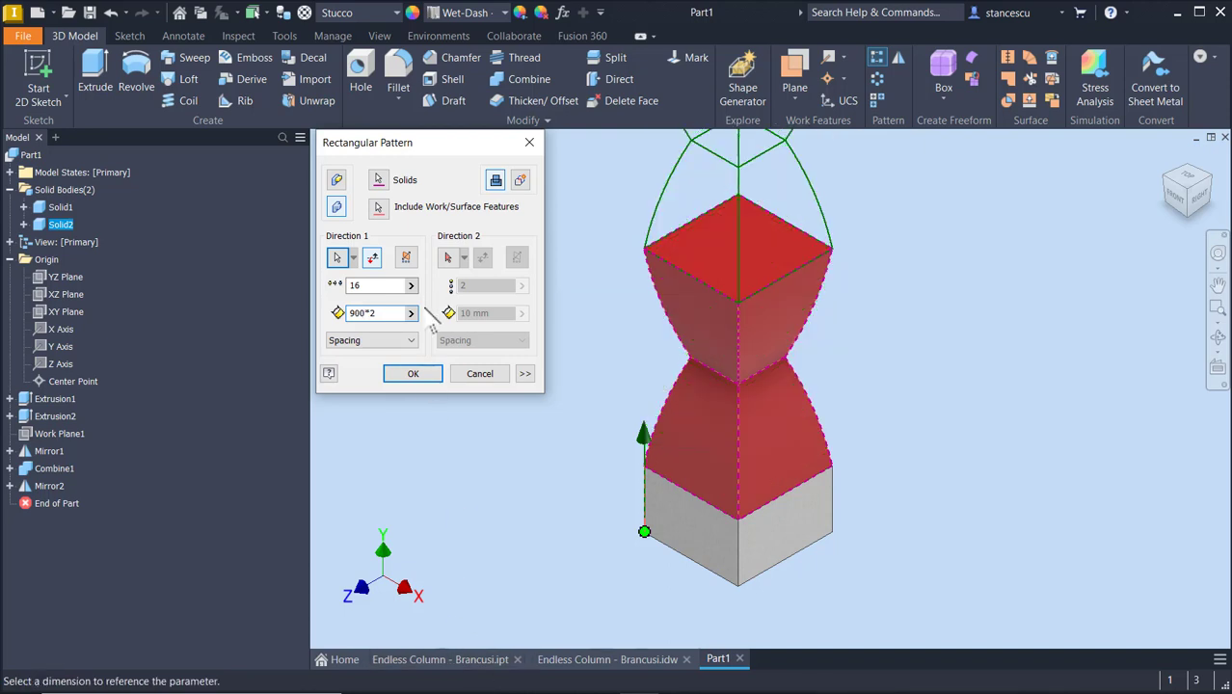
left_click(432, 376)
key("F6")
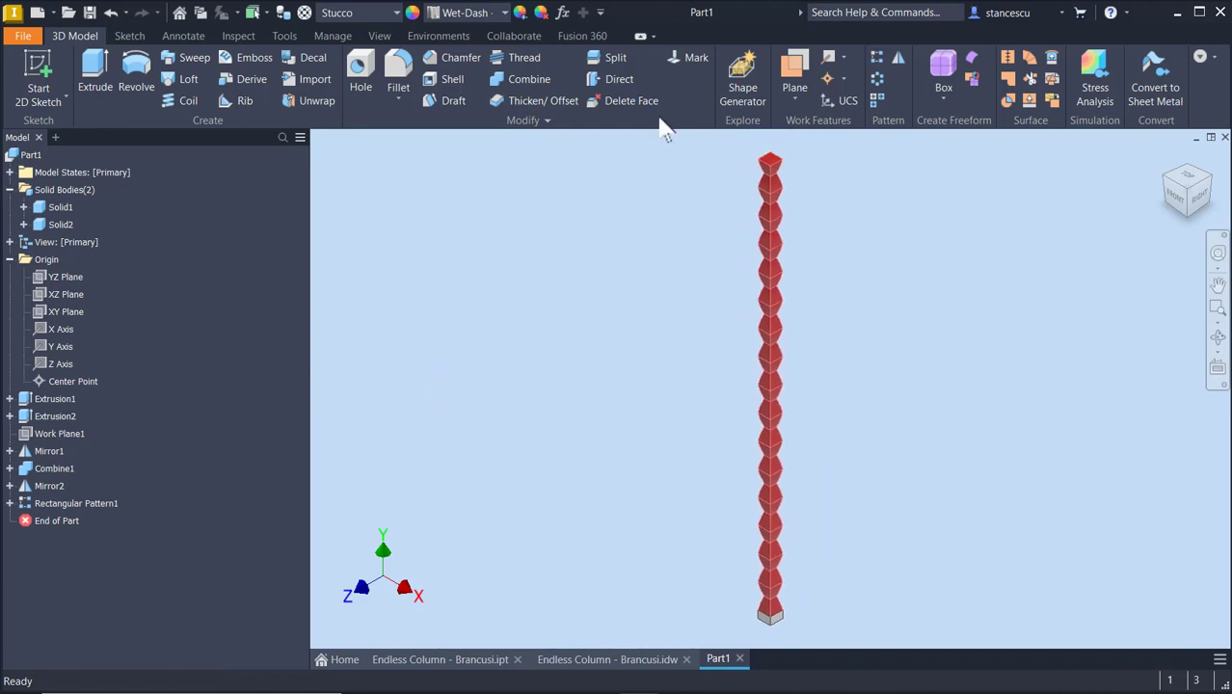
Combine the base block with the patterned red column using the Join operation, without keeping the tool body.
left_click(513, 89)
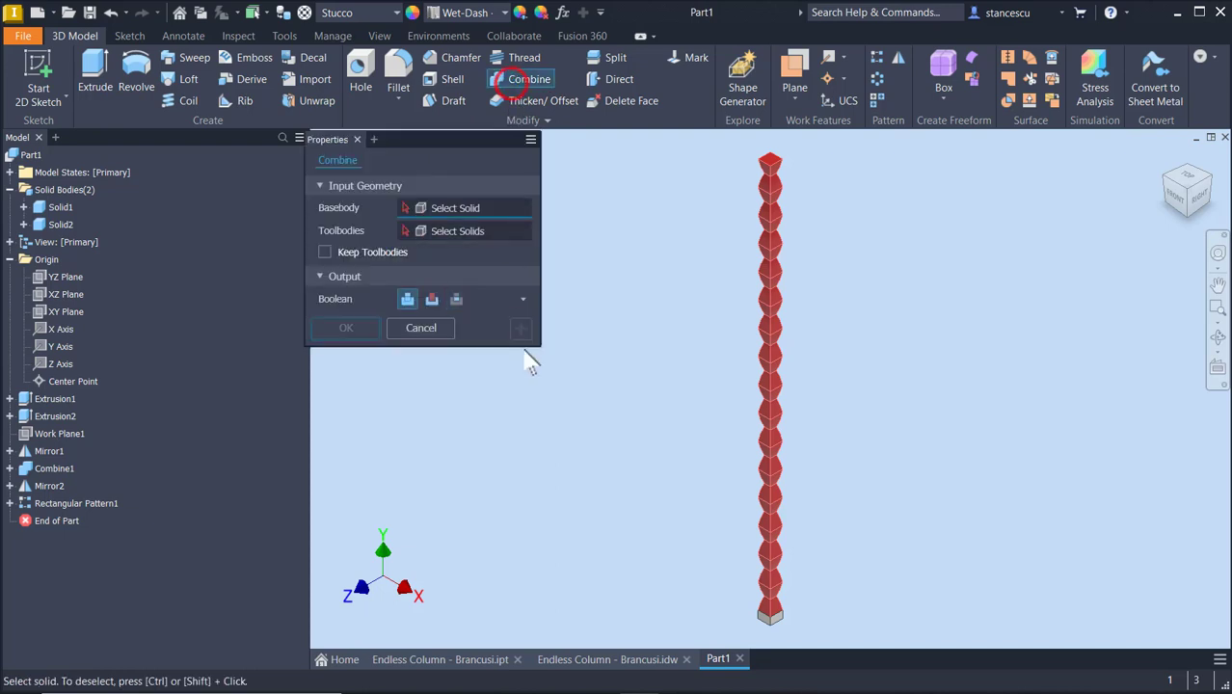
left_click(775, 621)
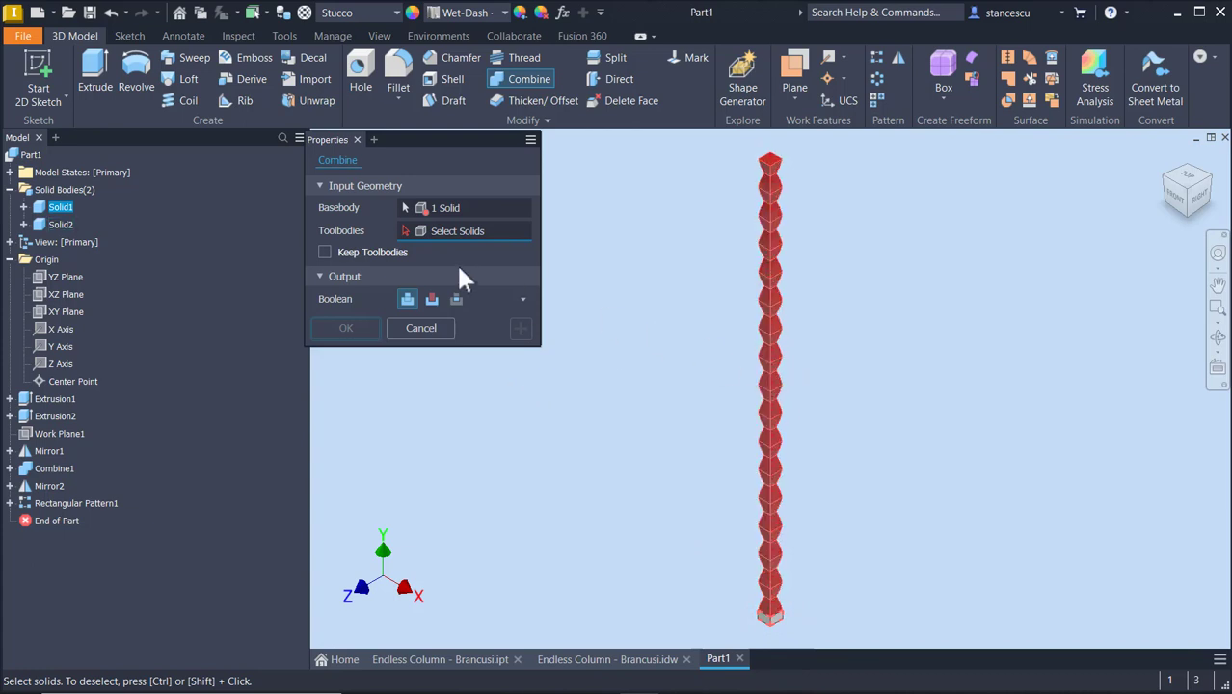
left_click(764, 381)
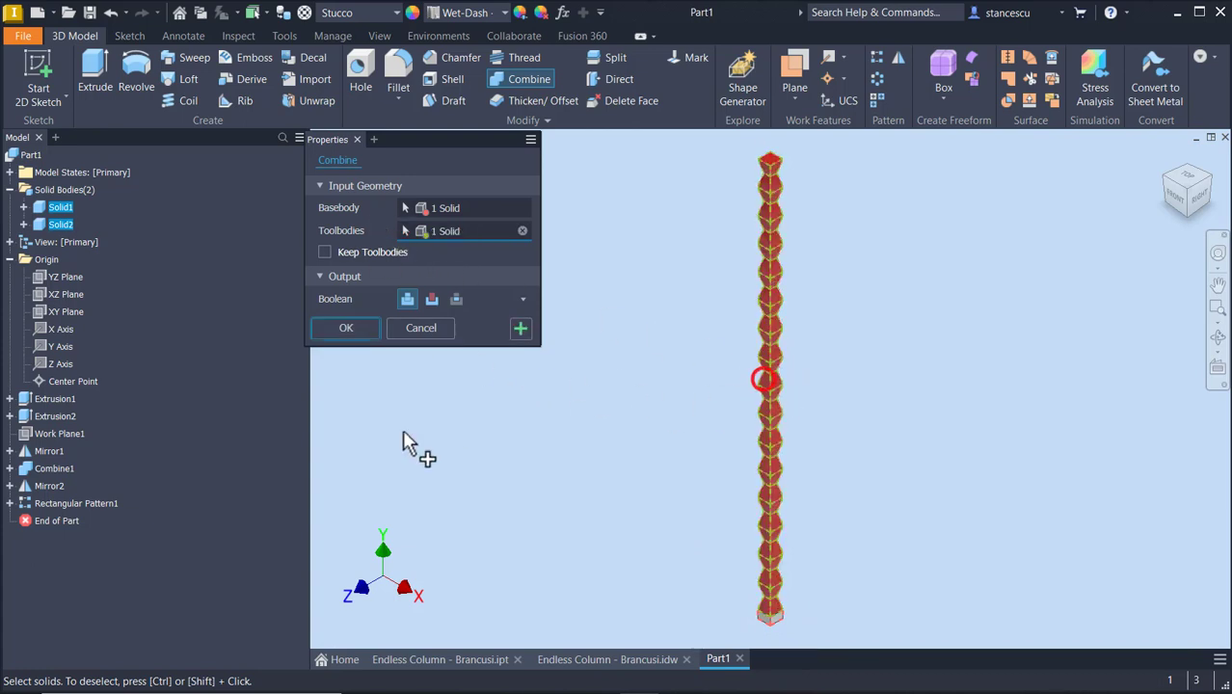
left_click(345, 328)
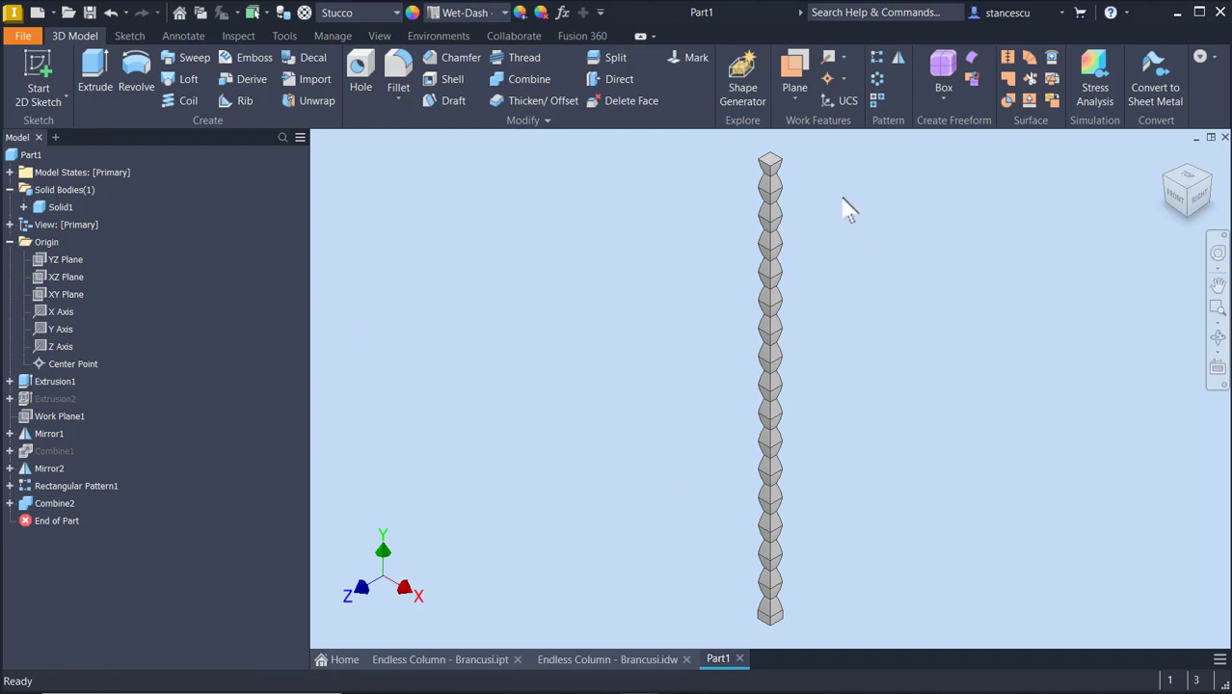
key("F6")
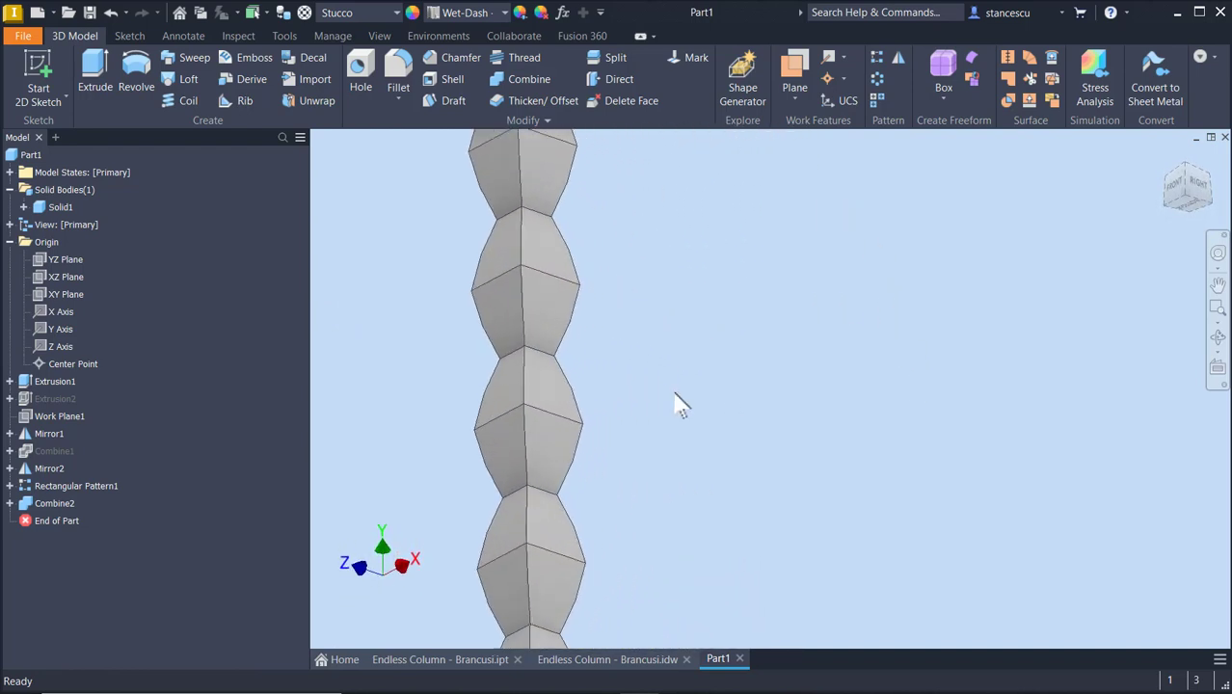
key("F6")
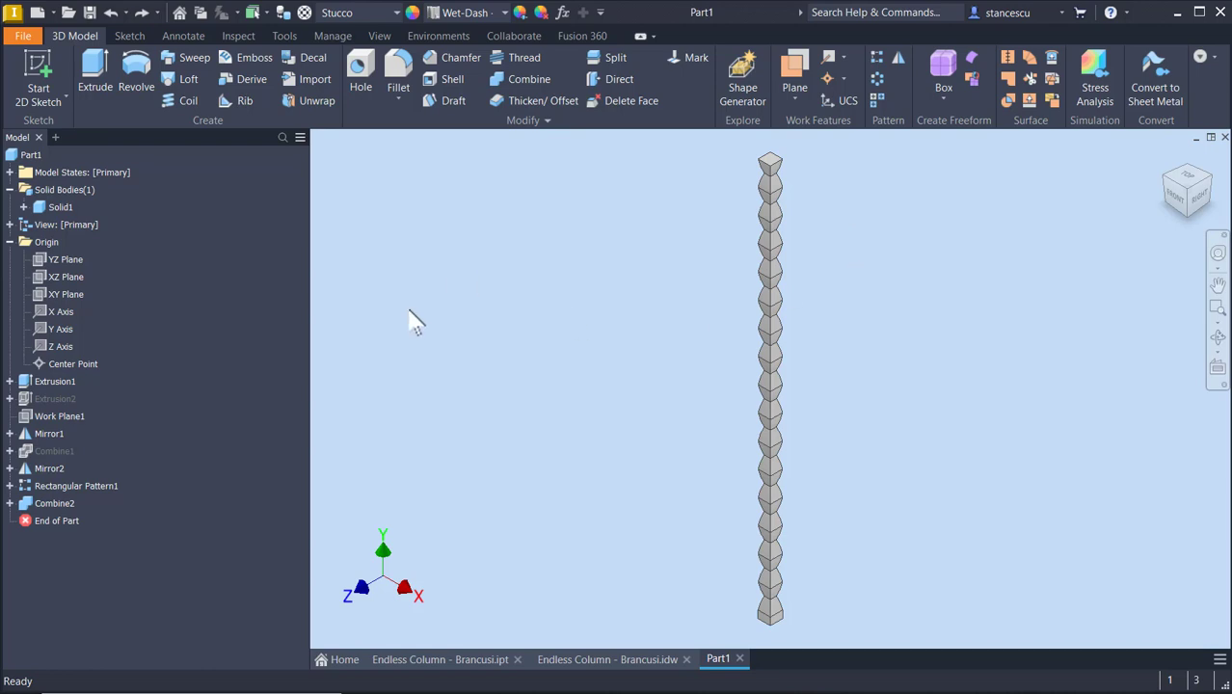
Assign the material Brass, Soft Yellow from the Autodesk Material Library to the column.
left_click(386, 15)
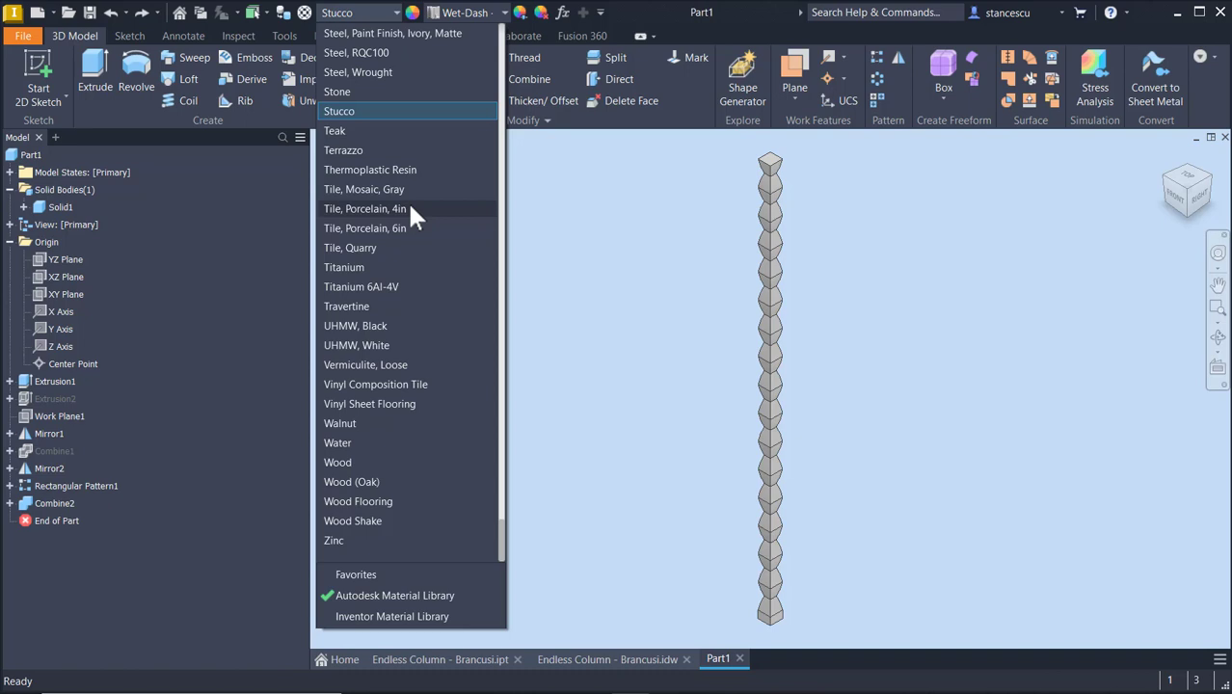
key("b")
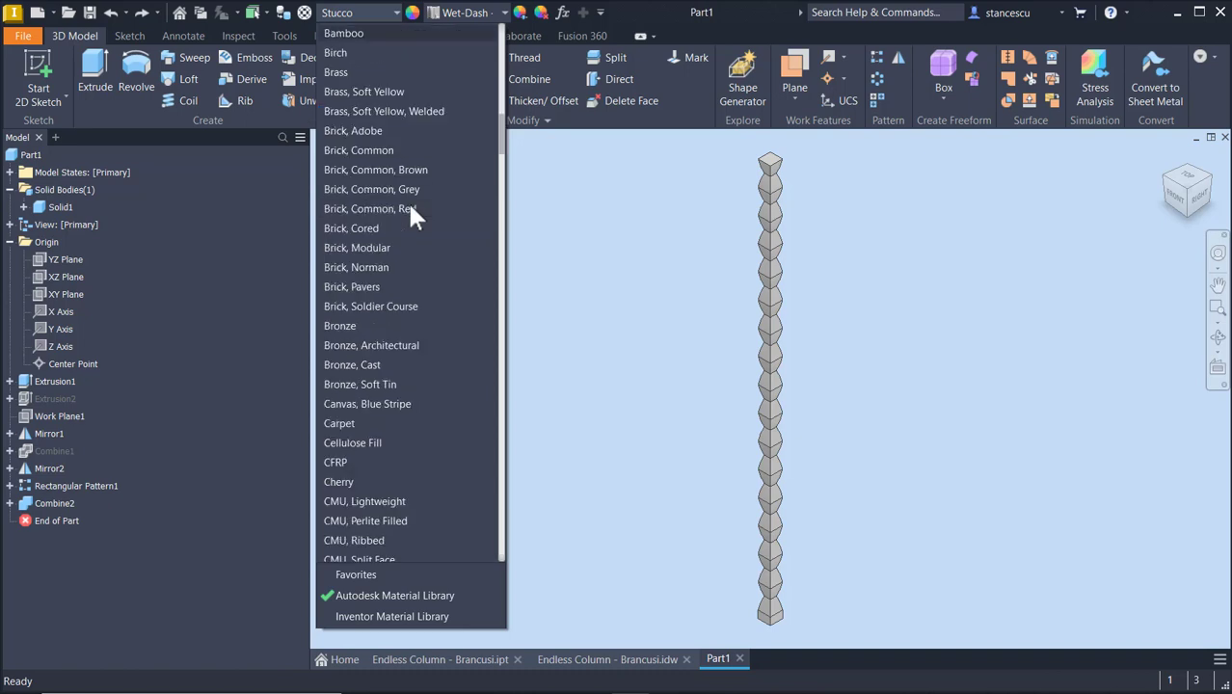
left_click(381, 92)
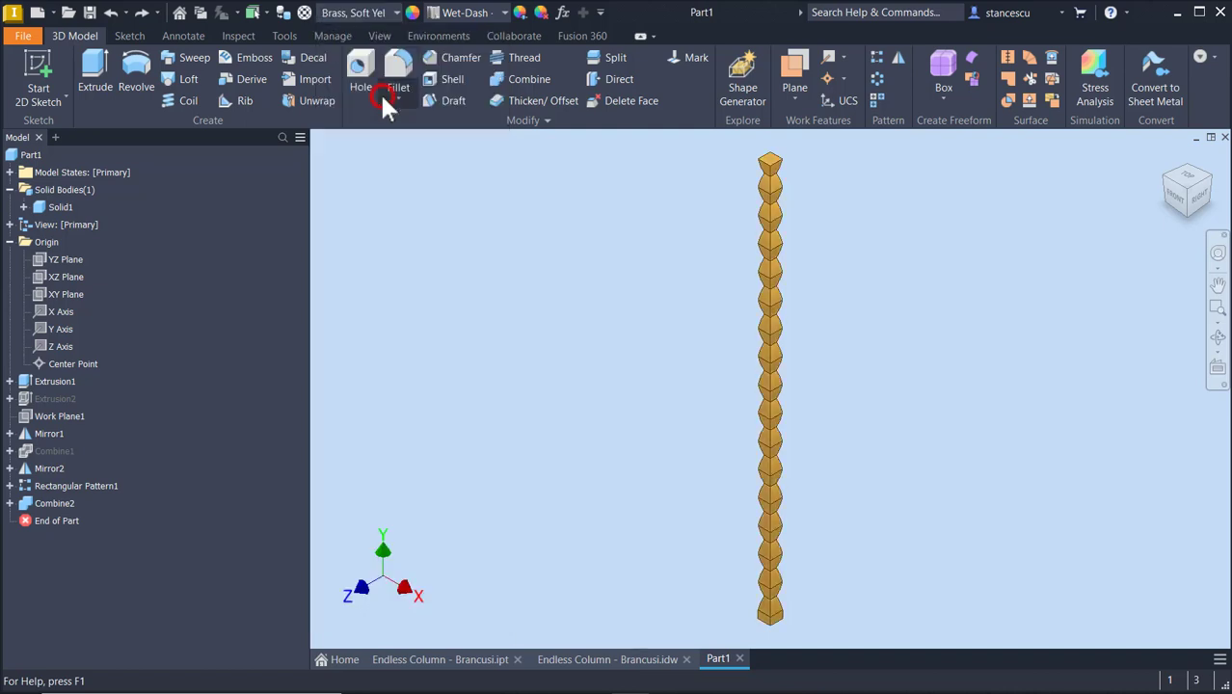
left_click(839, 356)
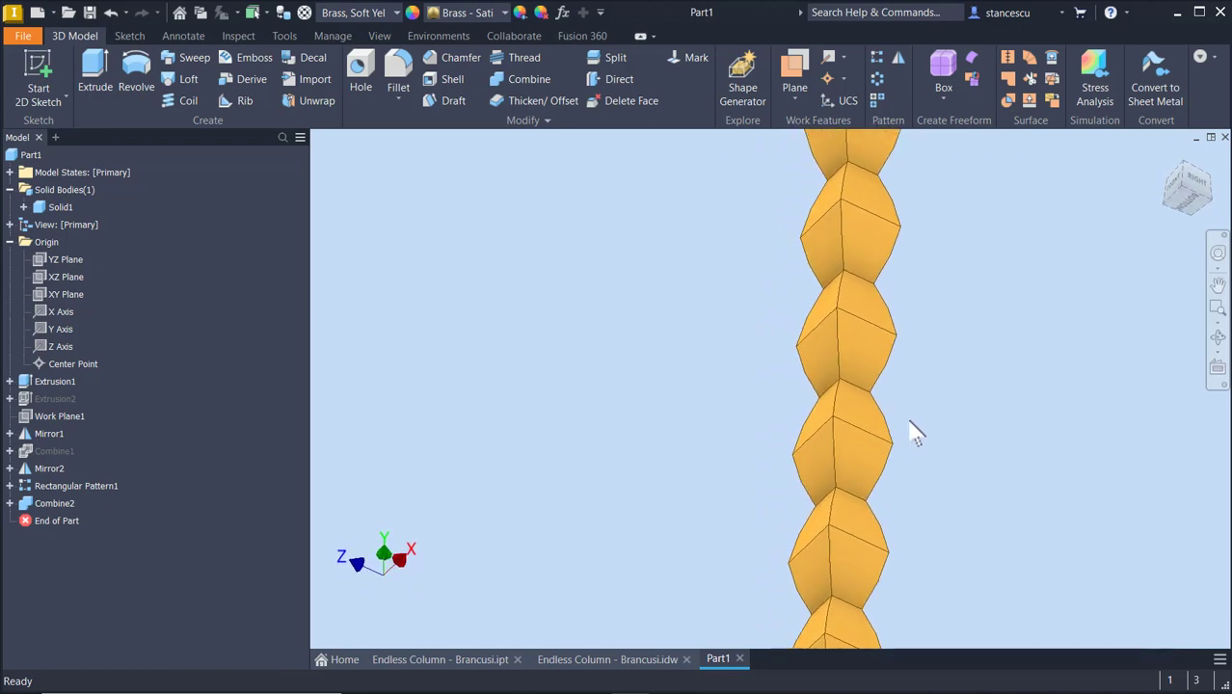
key("F6")
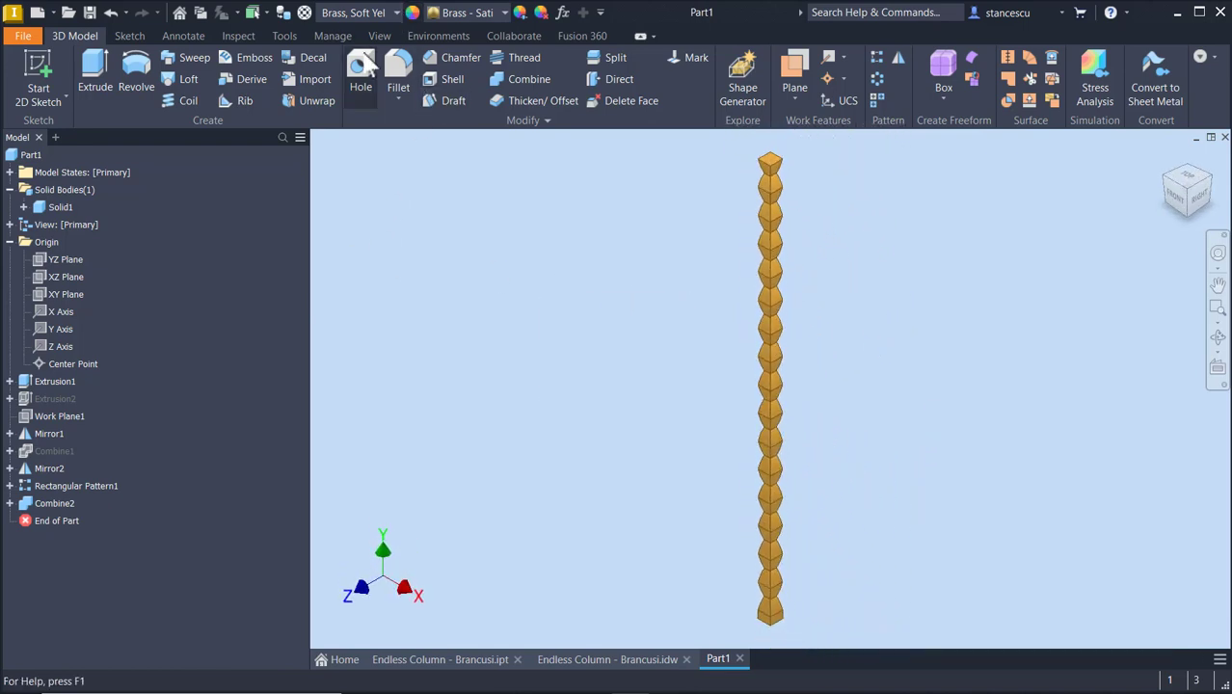
Change the column's visual style to Shaded so it is drawn without edges.
left_click(381, 37)
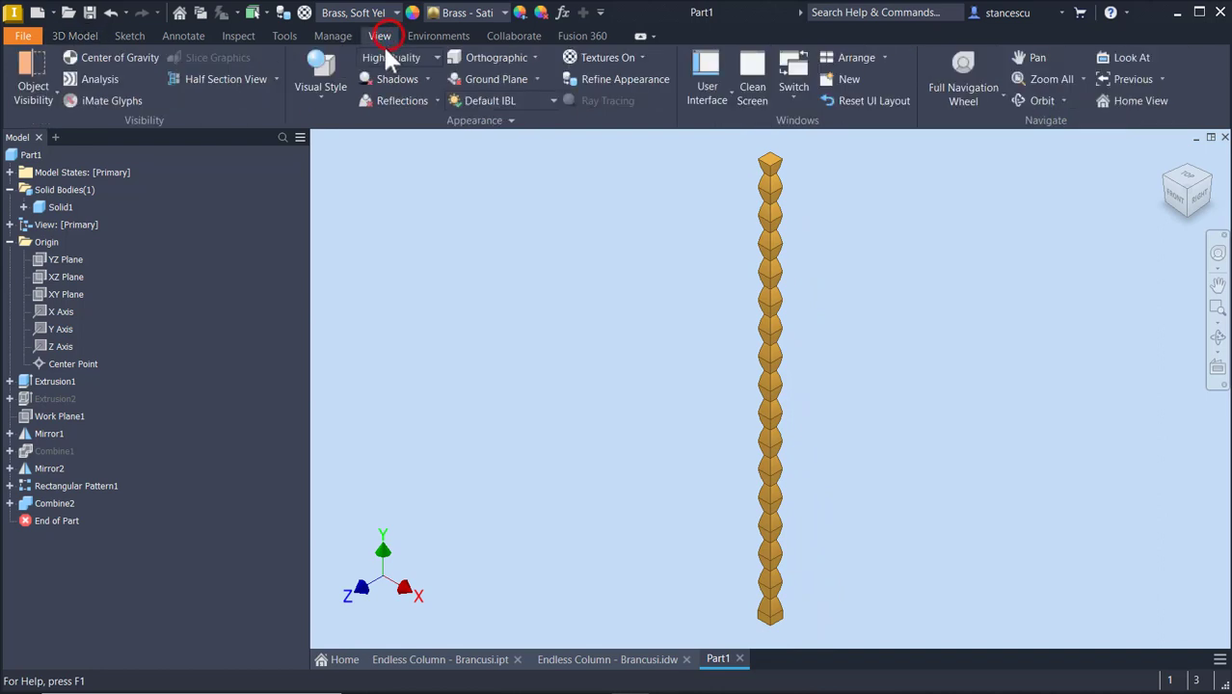
left_click(334, 63)
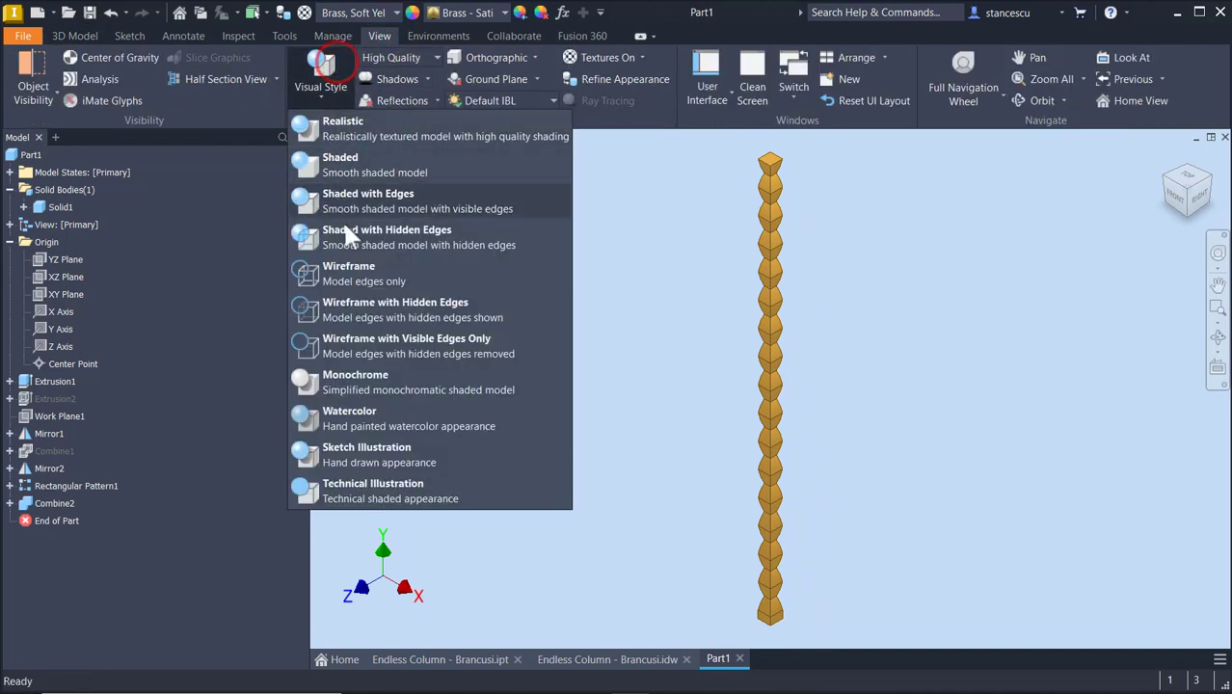
left_click(352, 173)
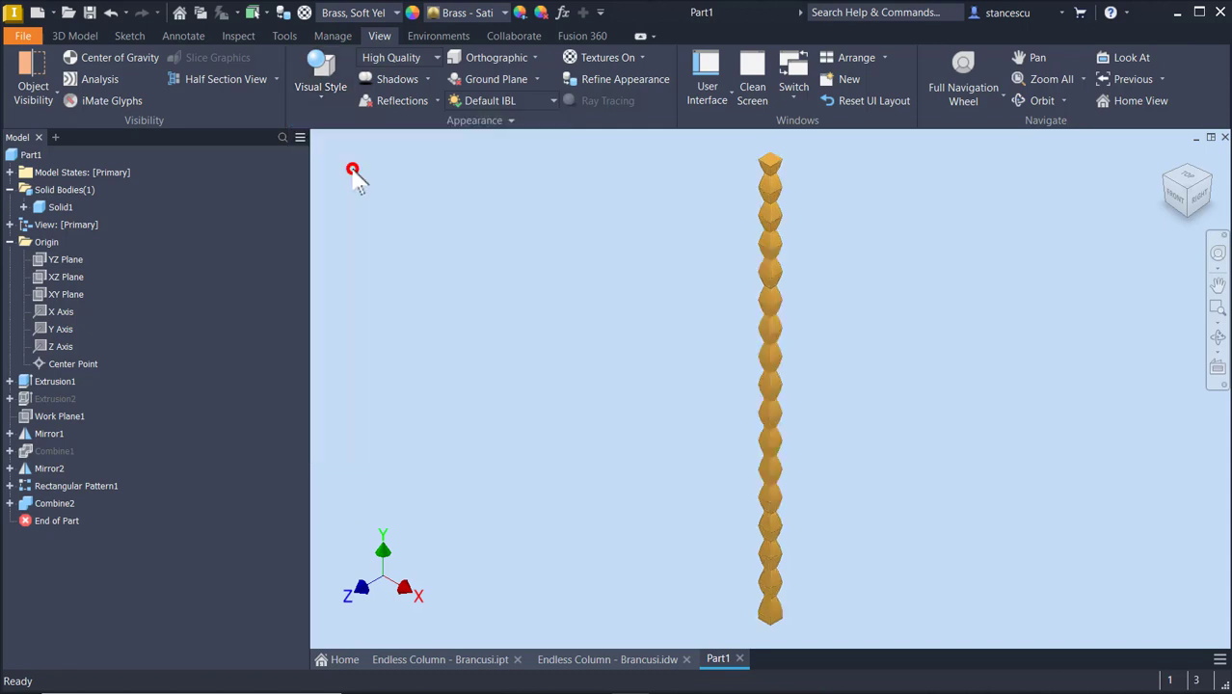
Inspect the column's modules up close and switch the view projection from orthographic to Perspective.
scroll(891, 395, "up", 2)
scroll(916, 394, "up", 6)
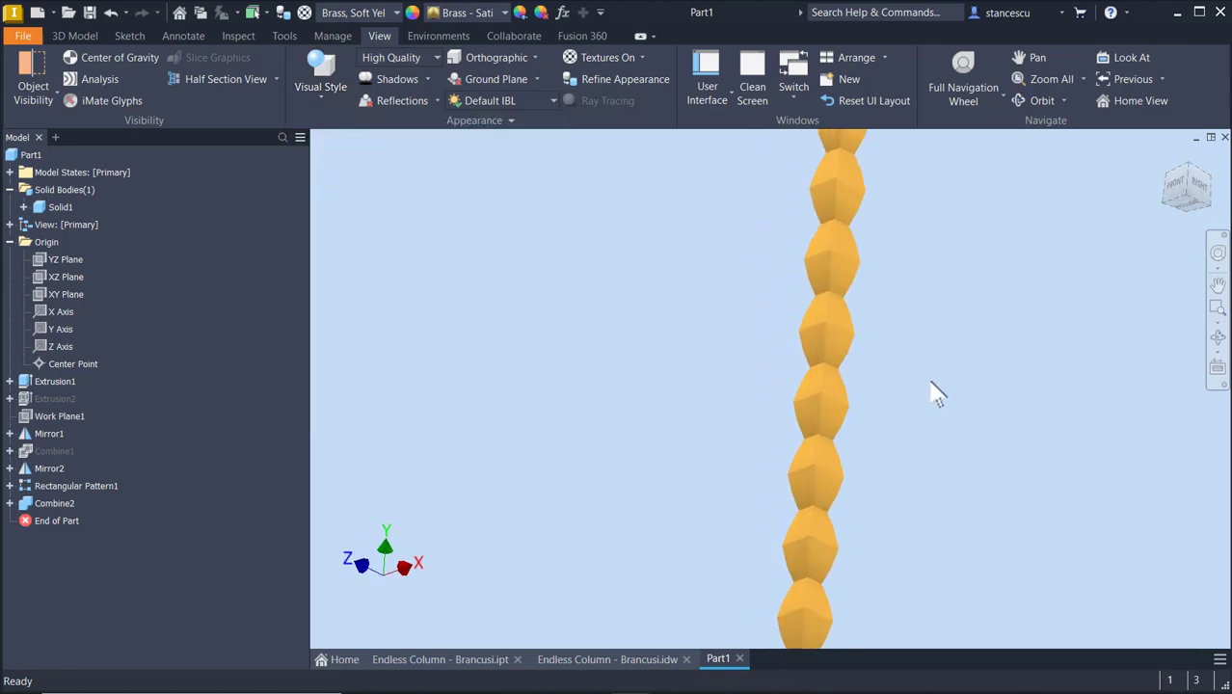
scroll(998, 530, "down", 5)
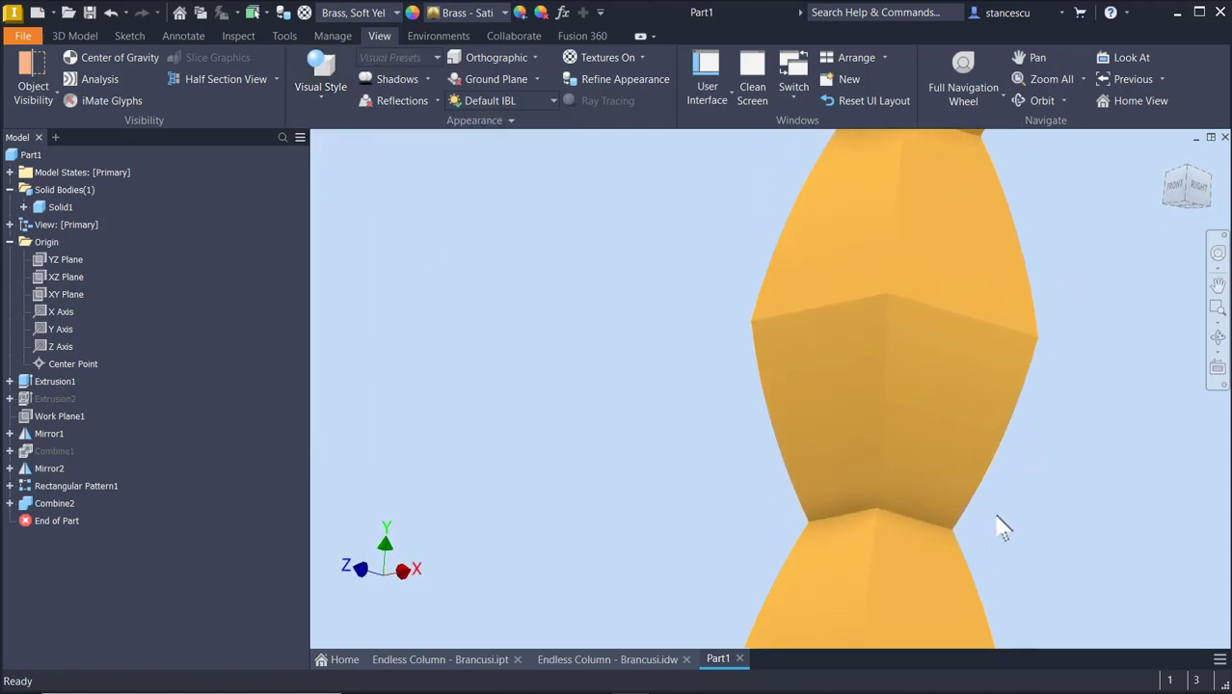
scroll(1151, 243, "down", 2)
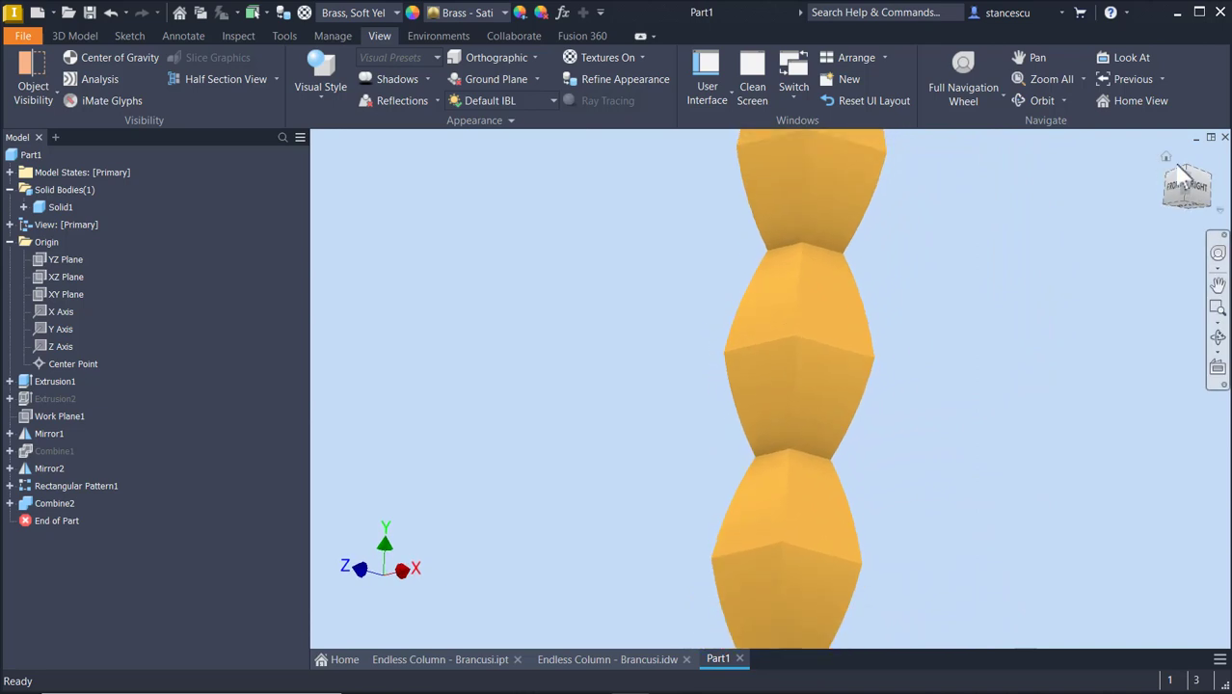
right_click(1187, 189)
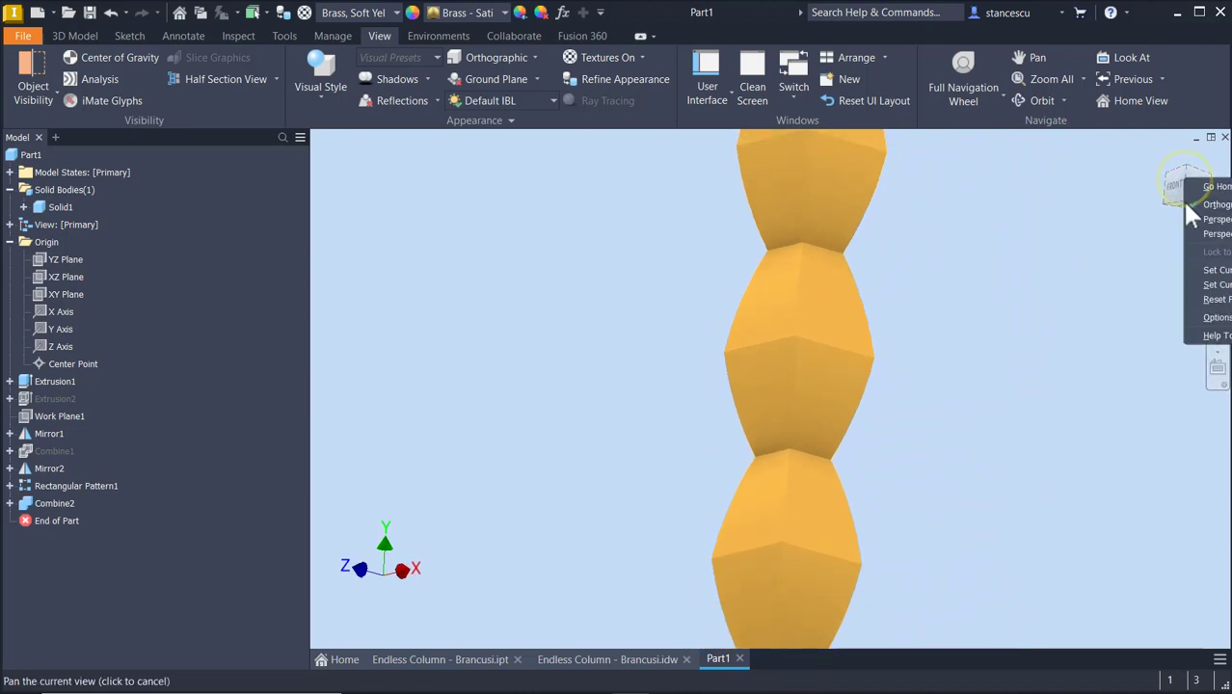
left_click(1210, 219)
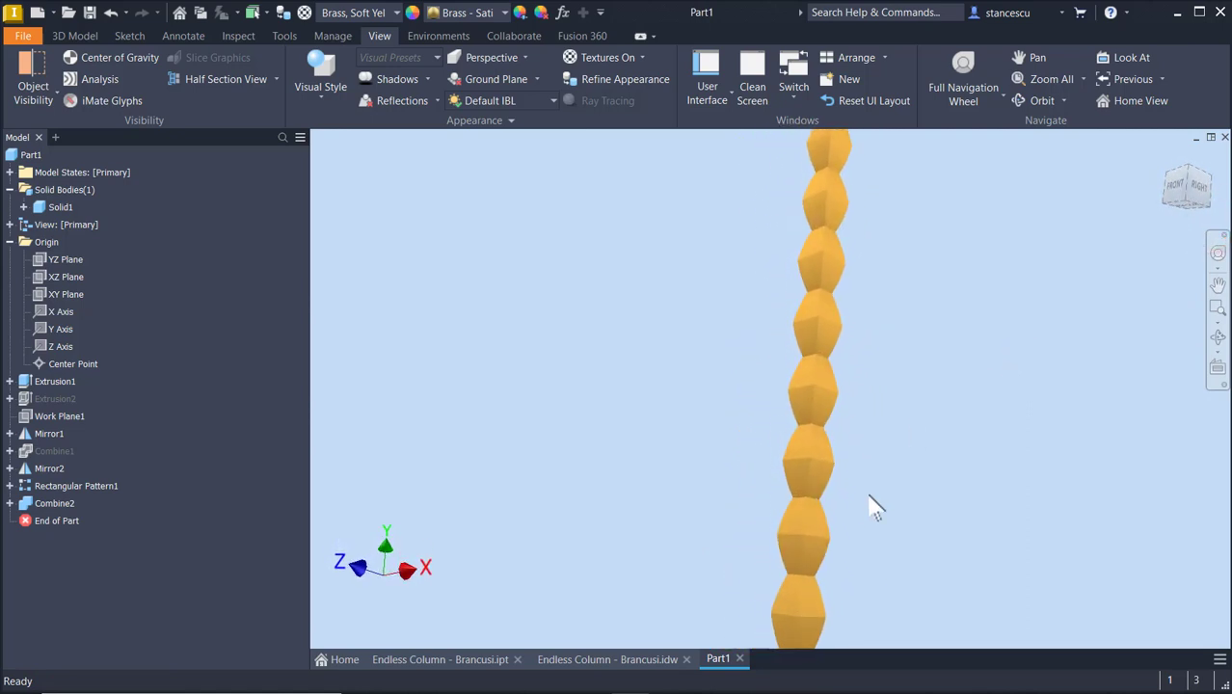
Look at the column in perspective from below its base and restore the home view.
middle_click_drag(903, 411, 946, 388, "shift")
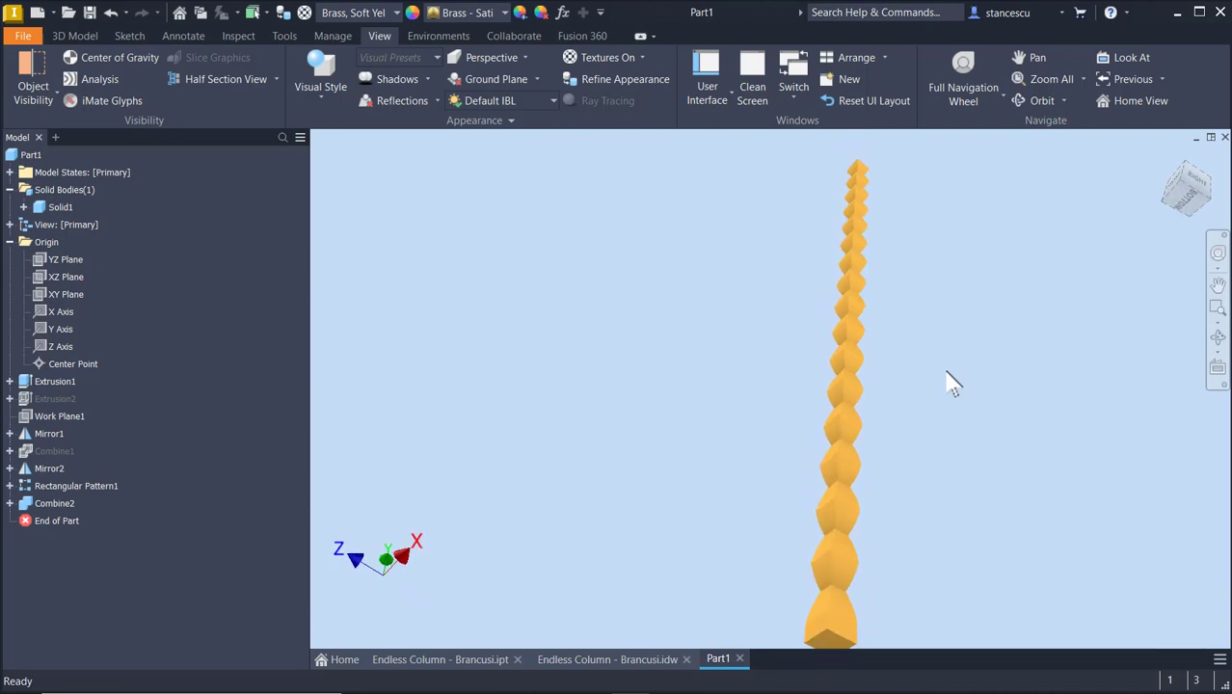
left_click(946, 373)
key("F6")
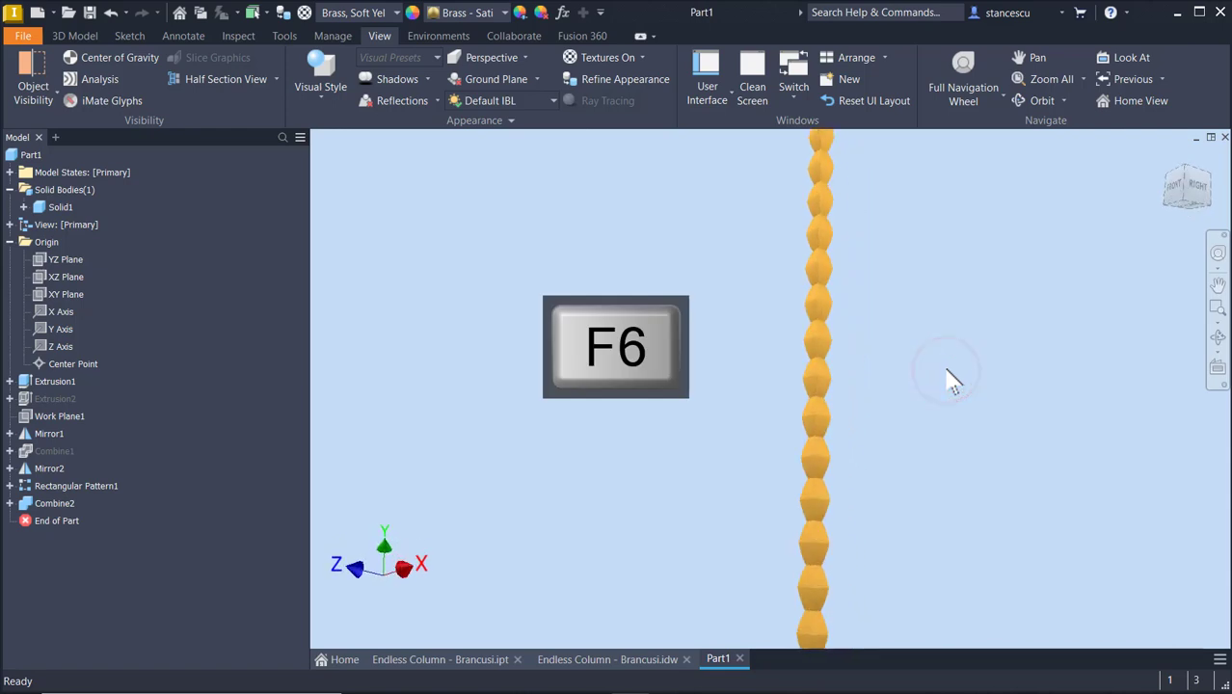